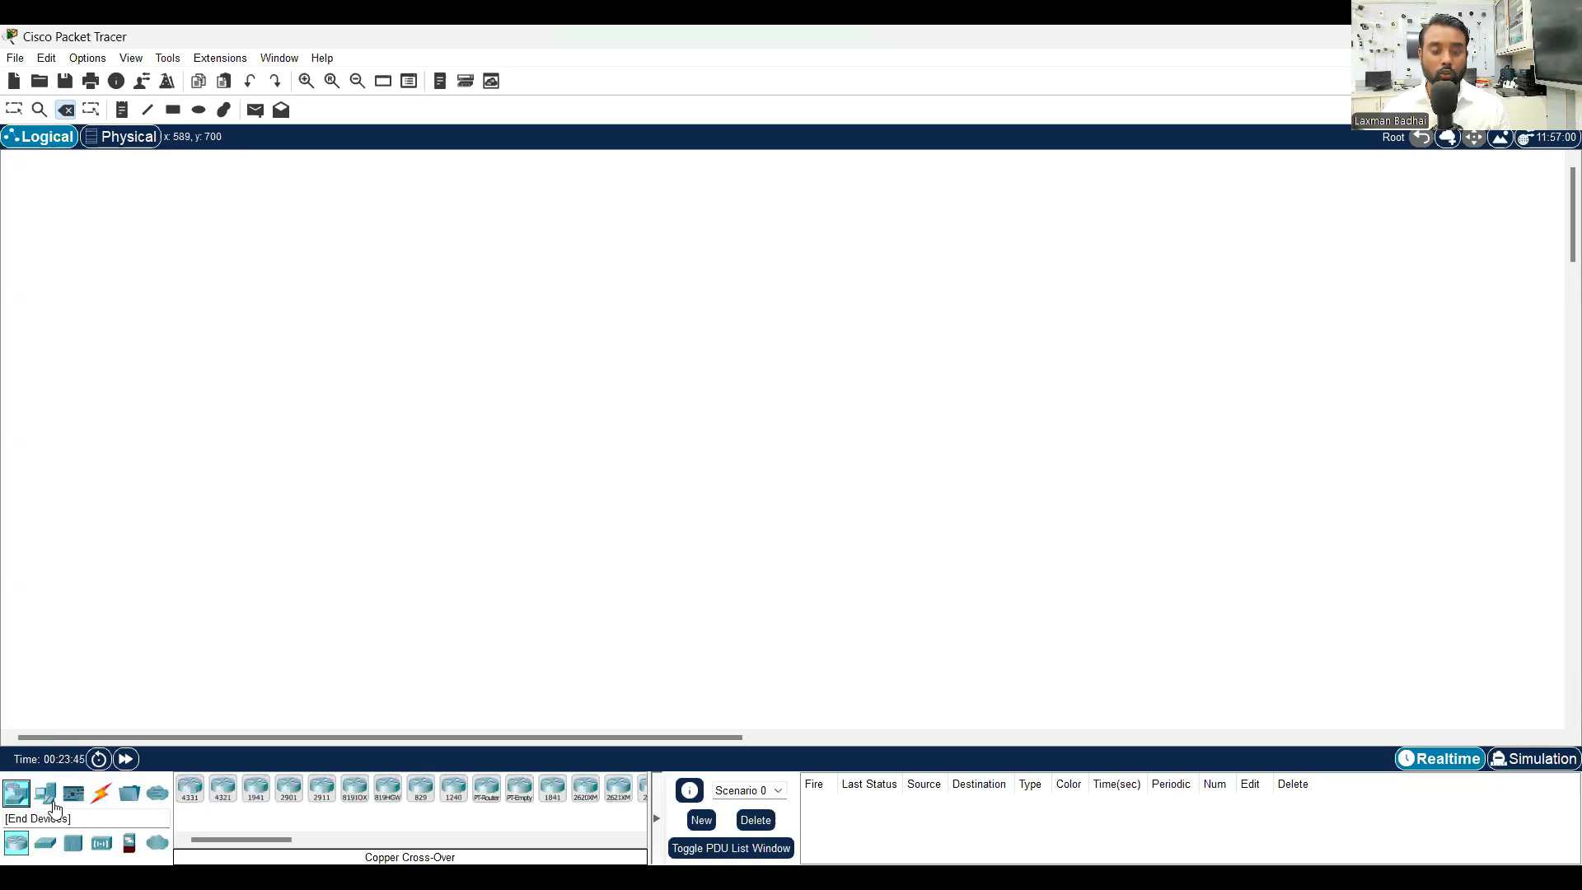
- Place two Router-PT routers side by side in the empty workspace, with a wide gap between them
left_click(45, 792)
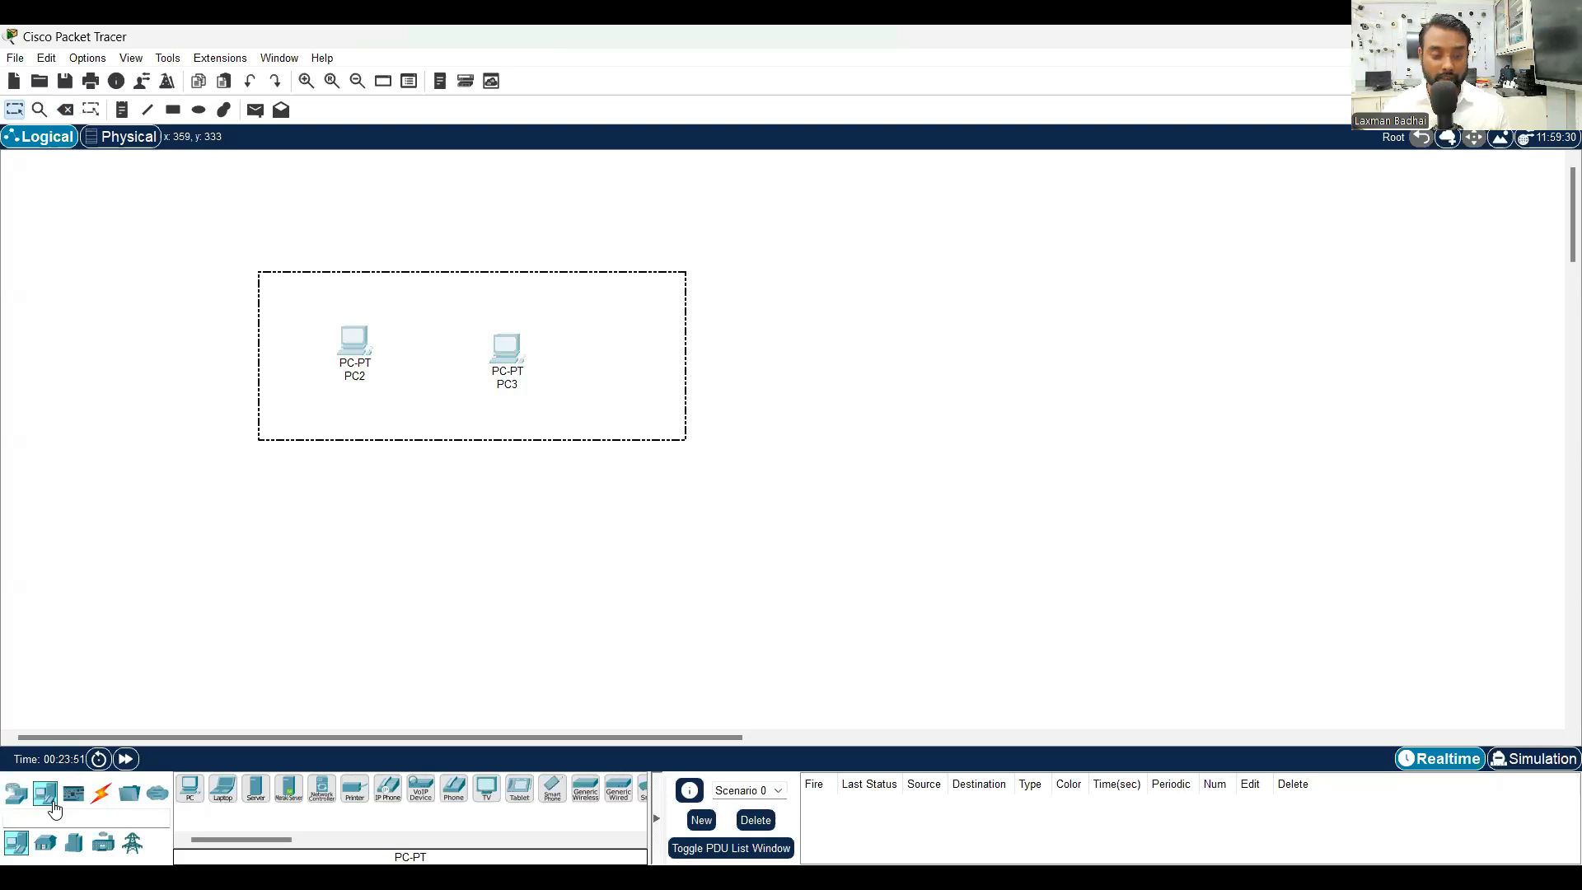
key("Delete")
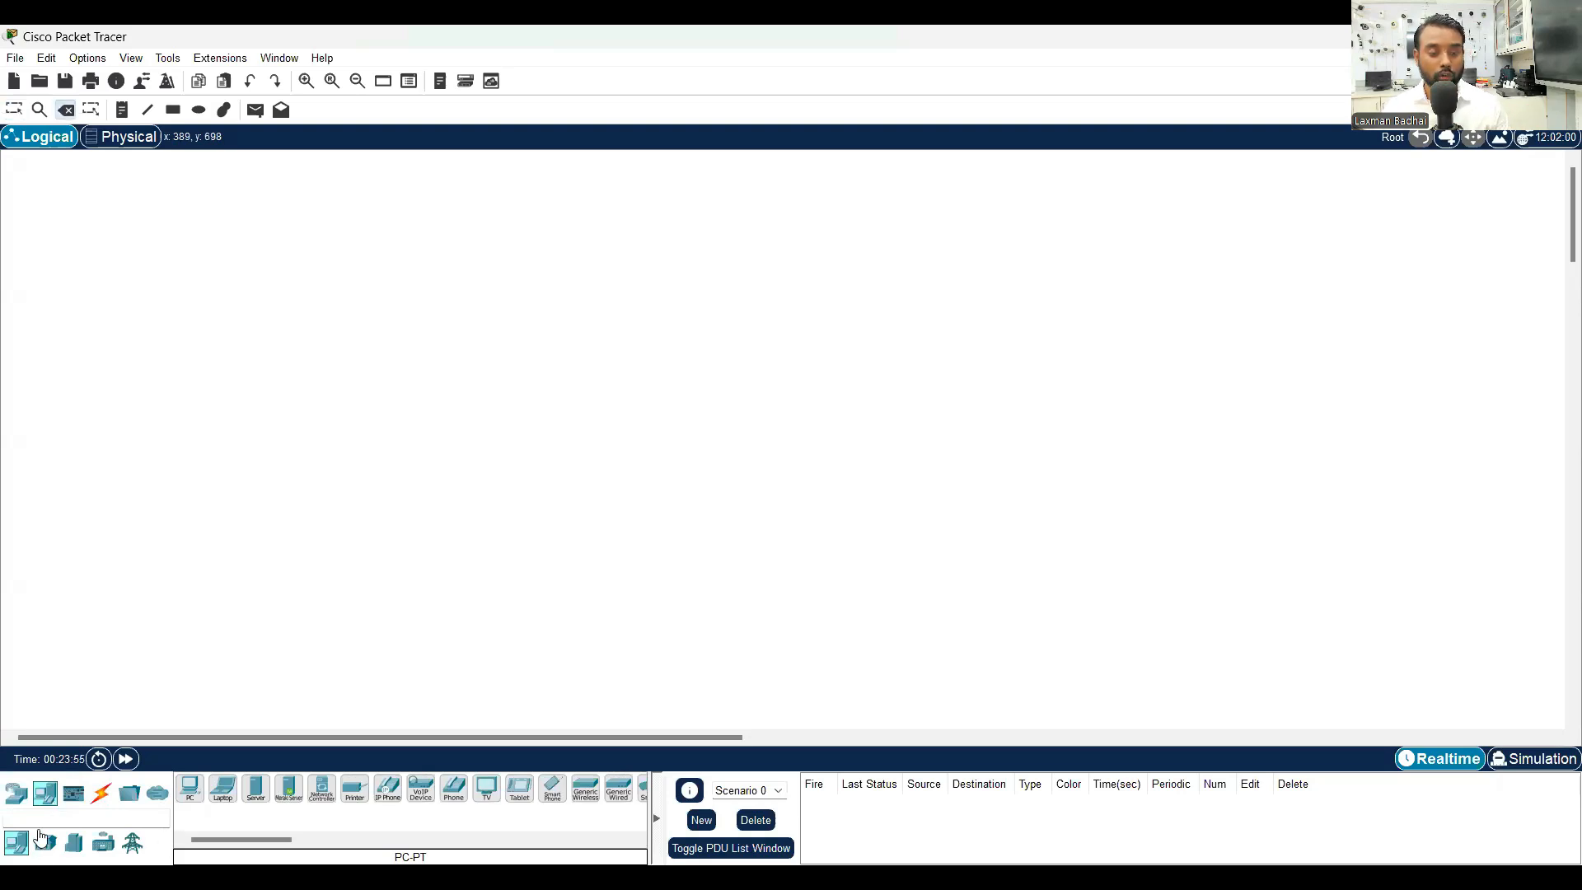
left_click(14, 795)
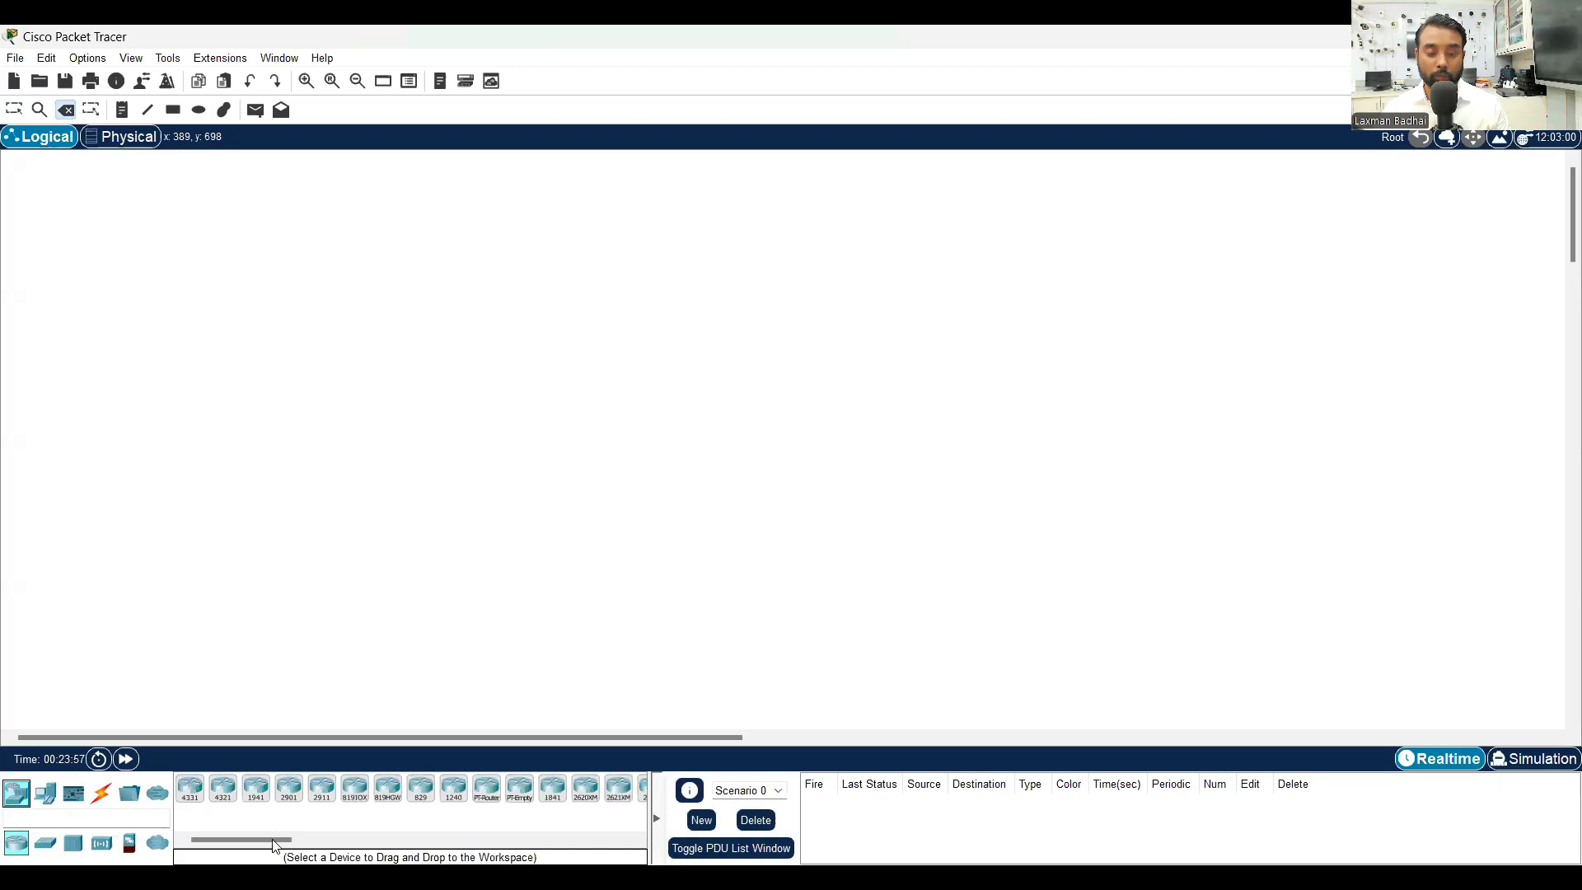
left_click(486, 788)
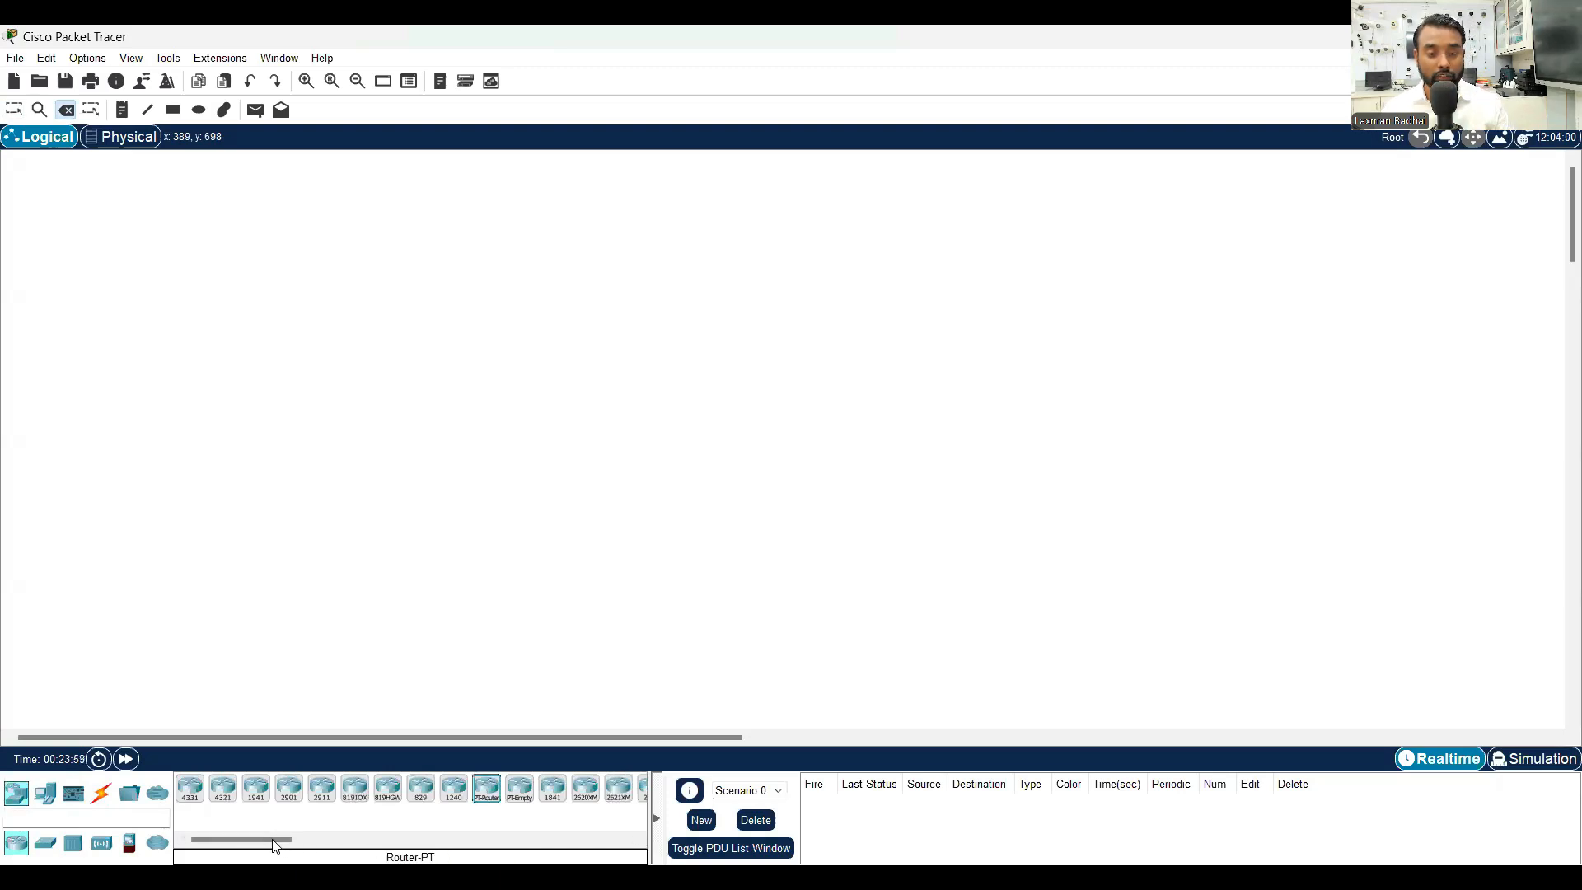
left_click(410, 392)
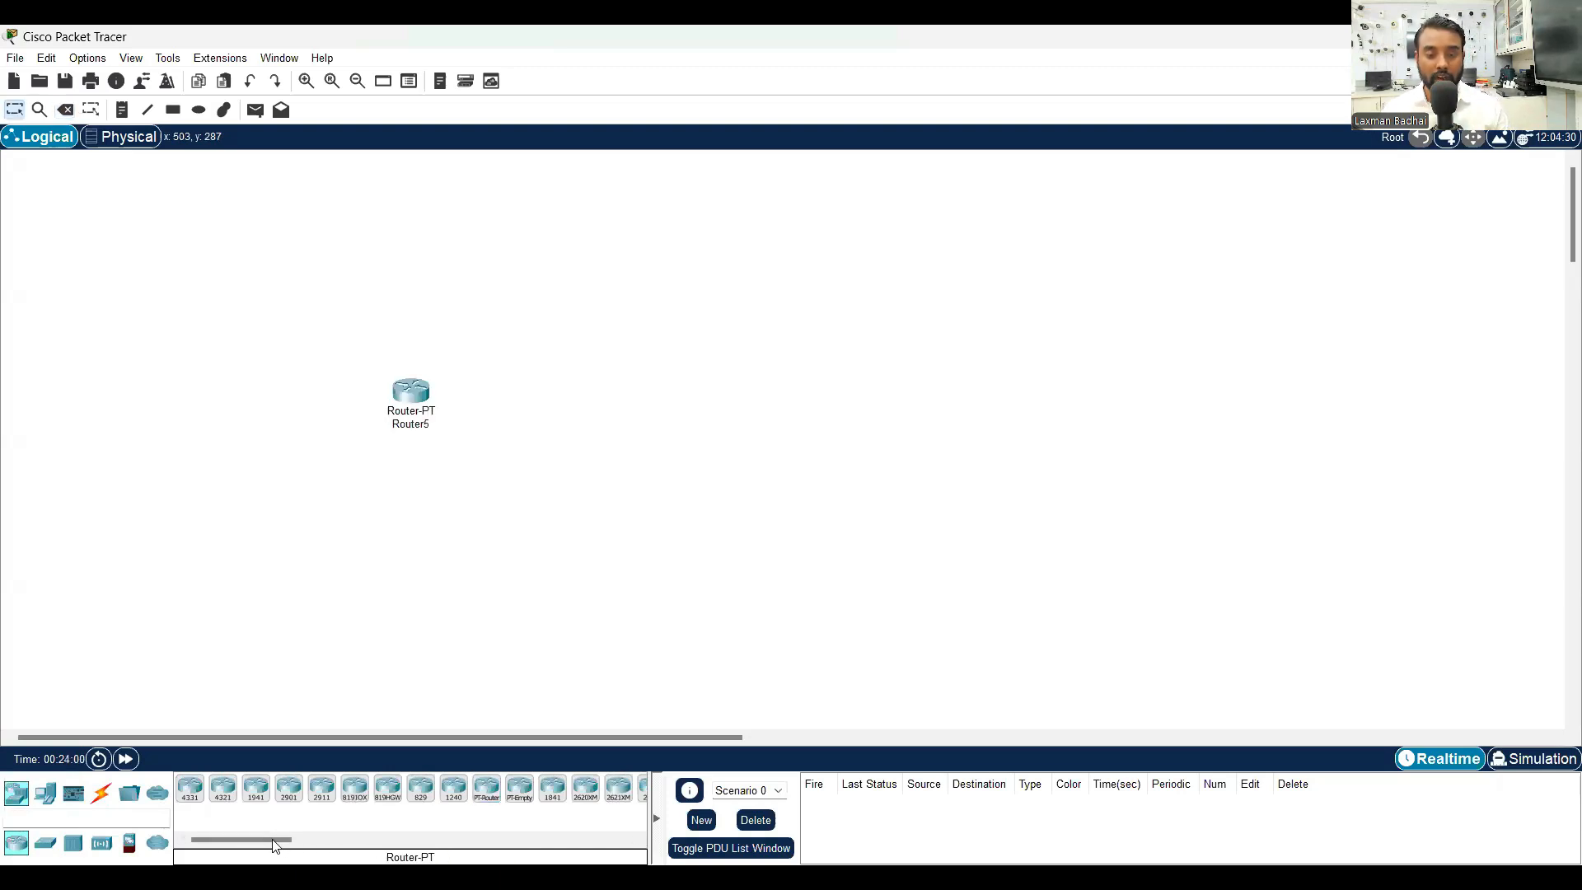
left_click(486, 788)
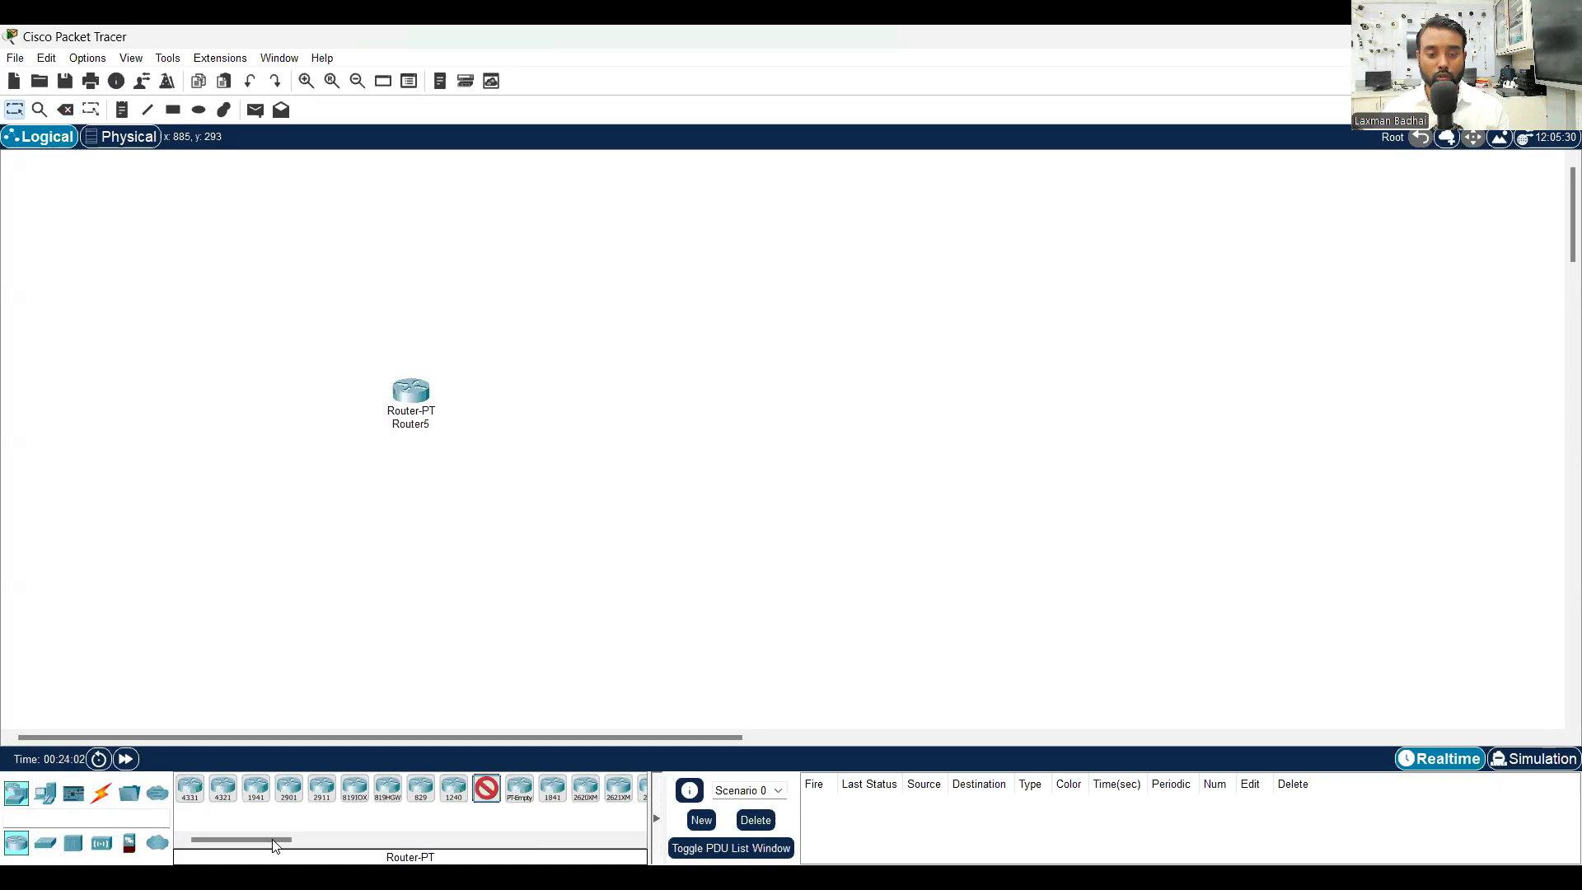
left_click(715, 394)
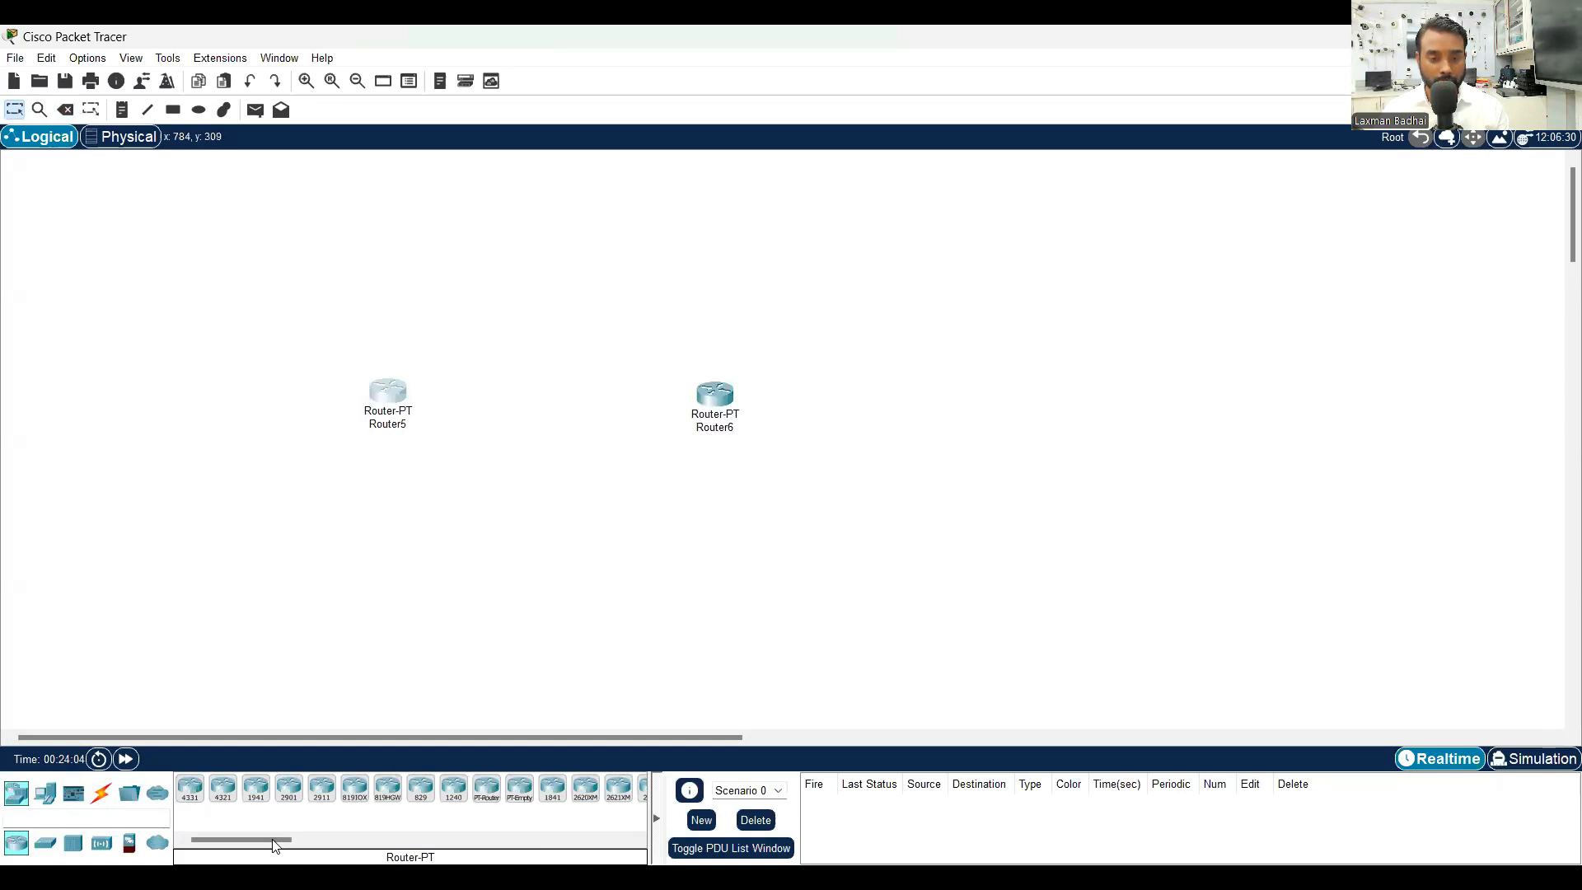
left_click_drag(714, 394, 776, 394)
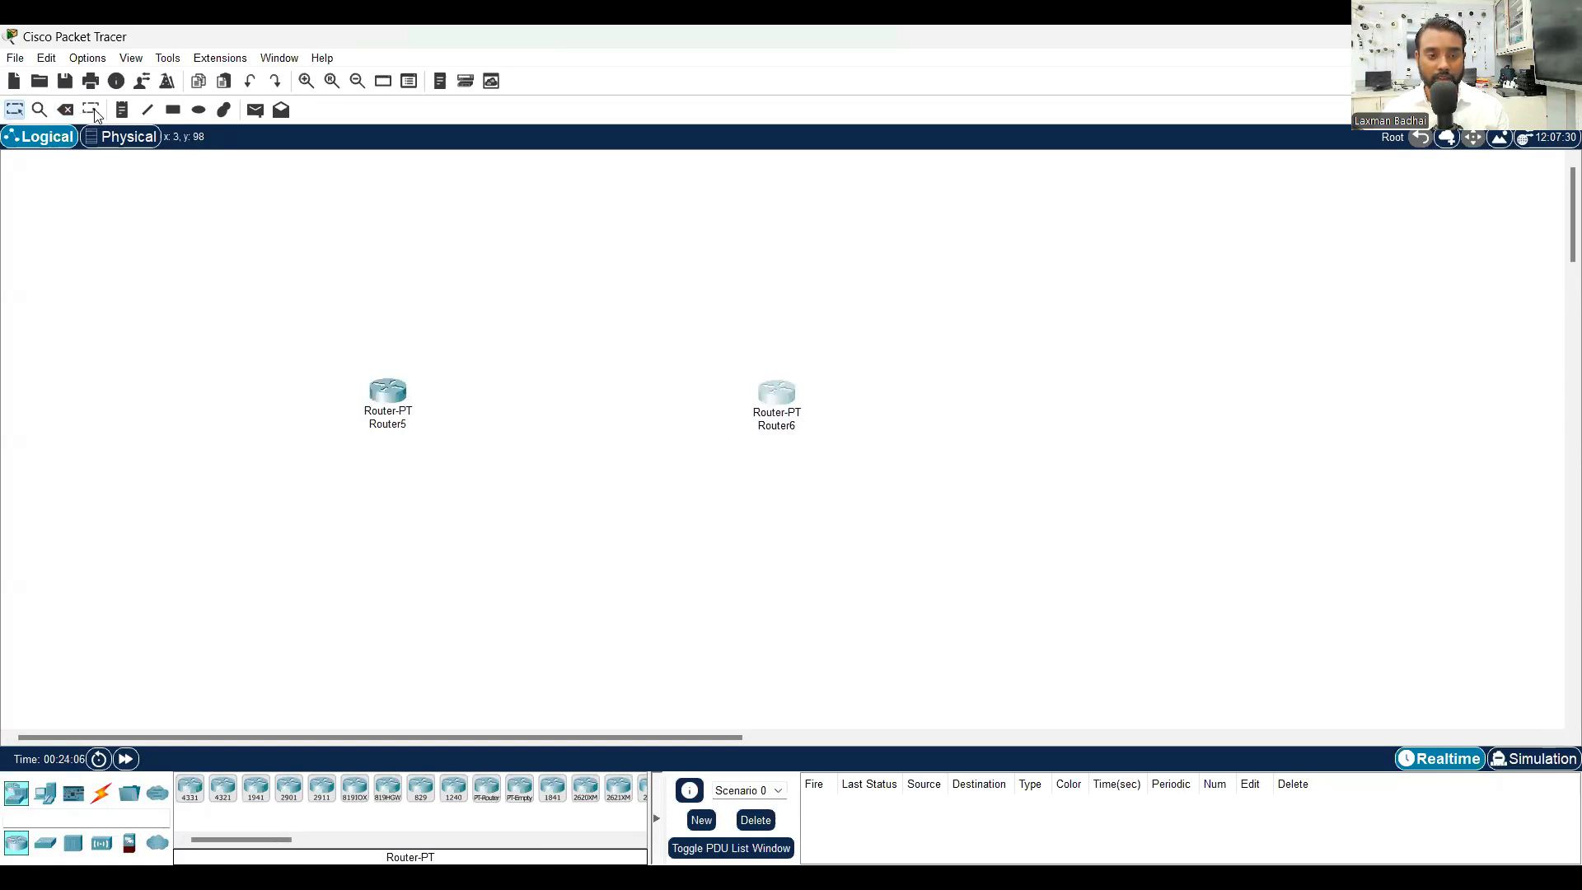
- Add the notes 192.168.1.1 above Router5 and 192.168.1.10 above Router6
left_click(120, 112)
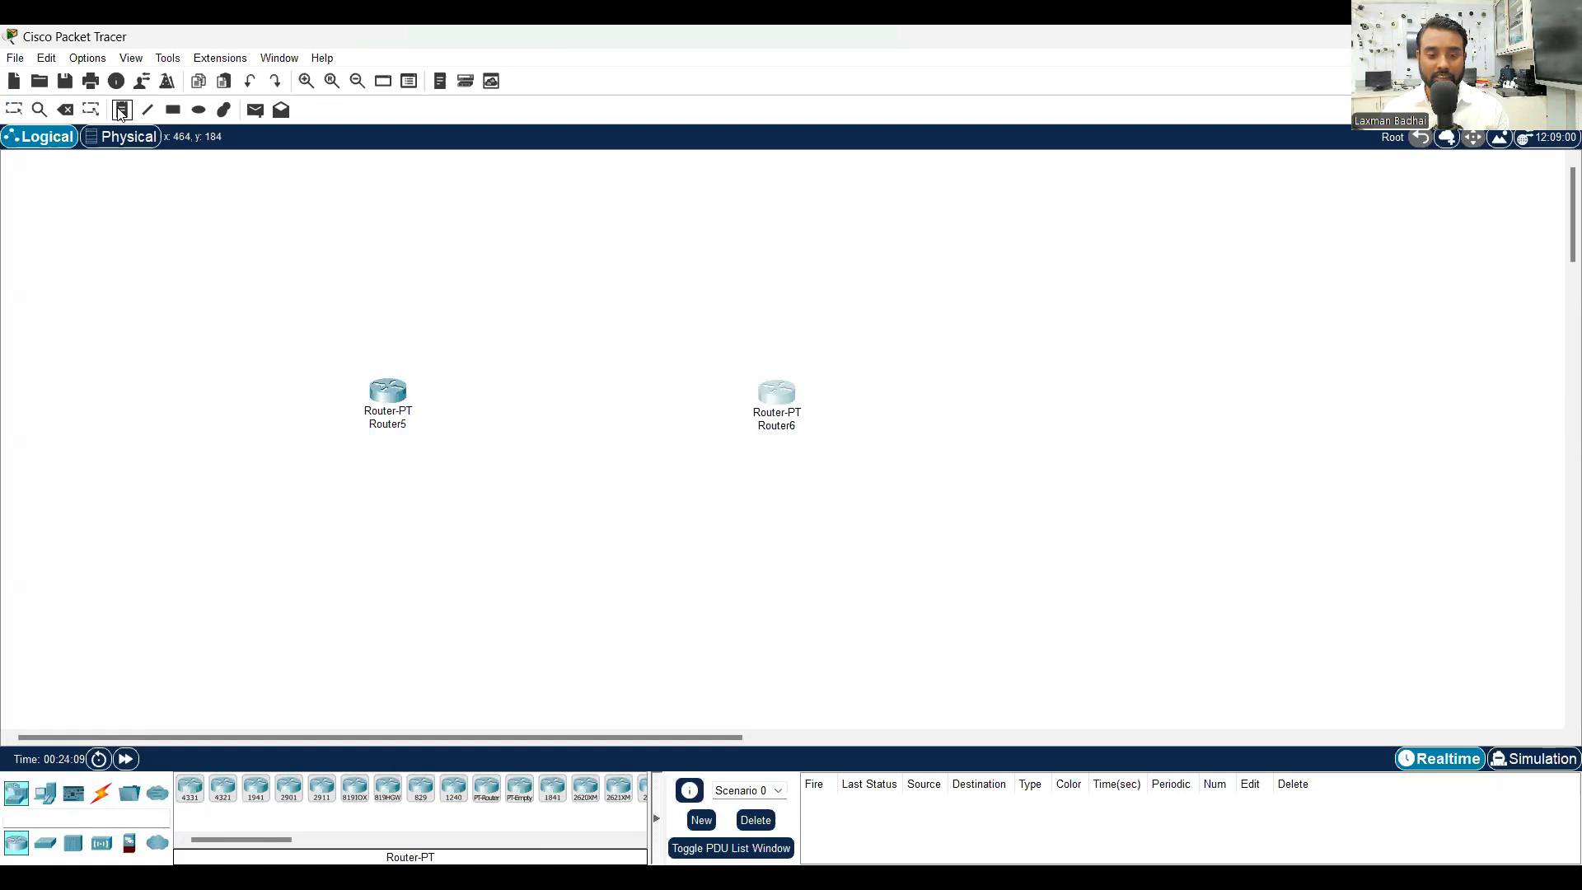
left_click(1559, 350)
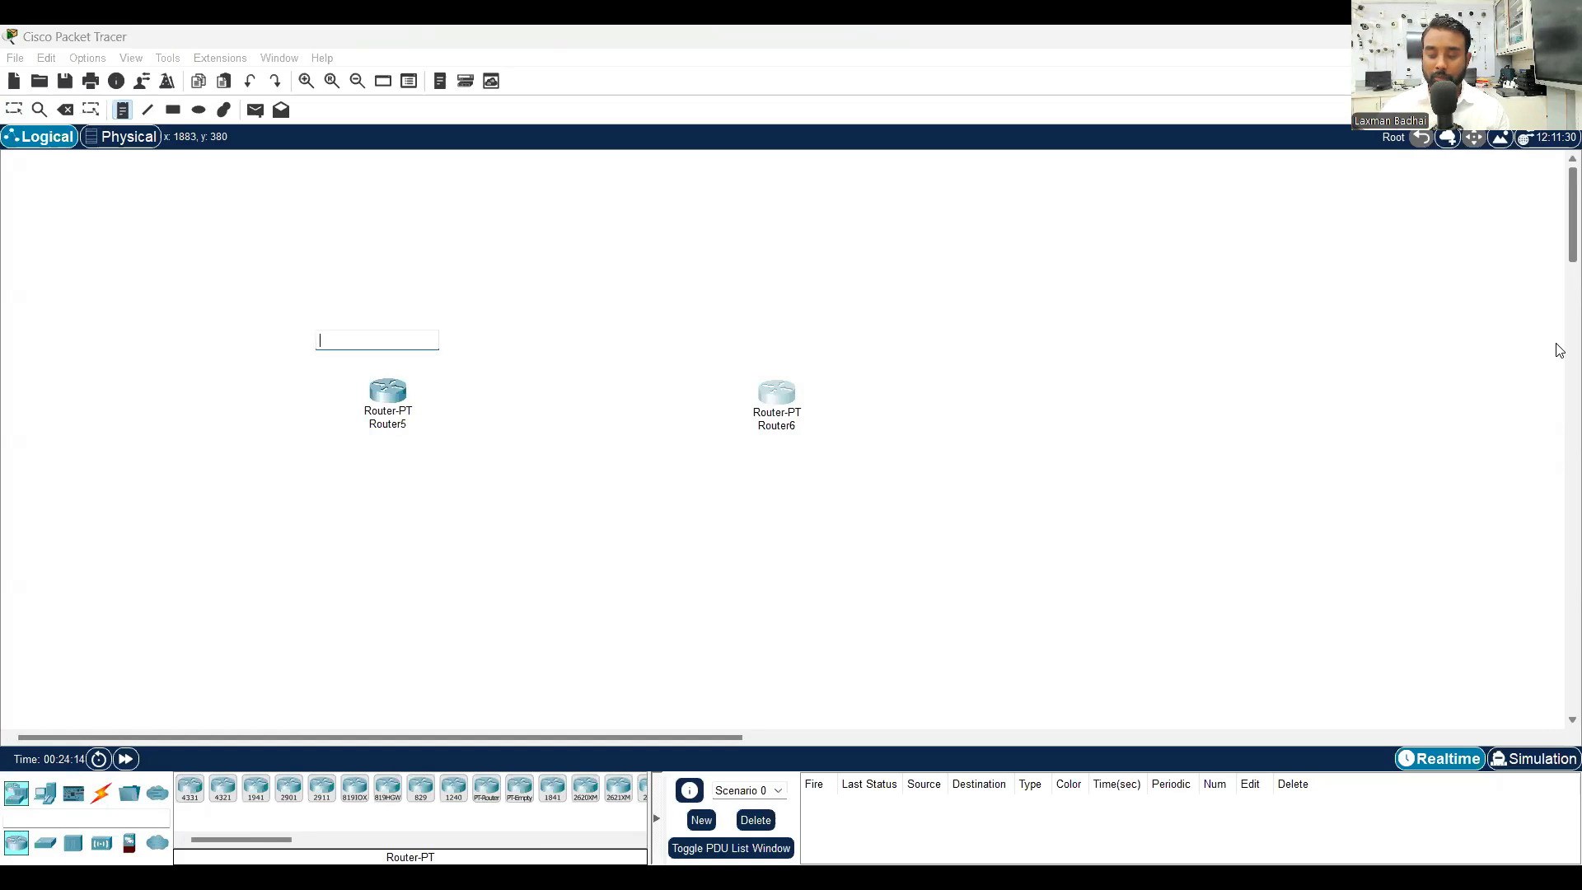
type("192.168.1.")
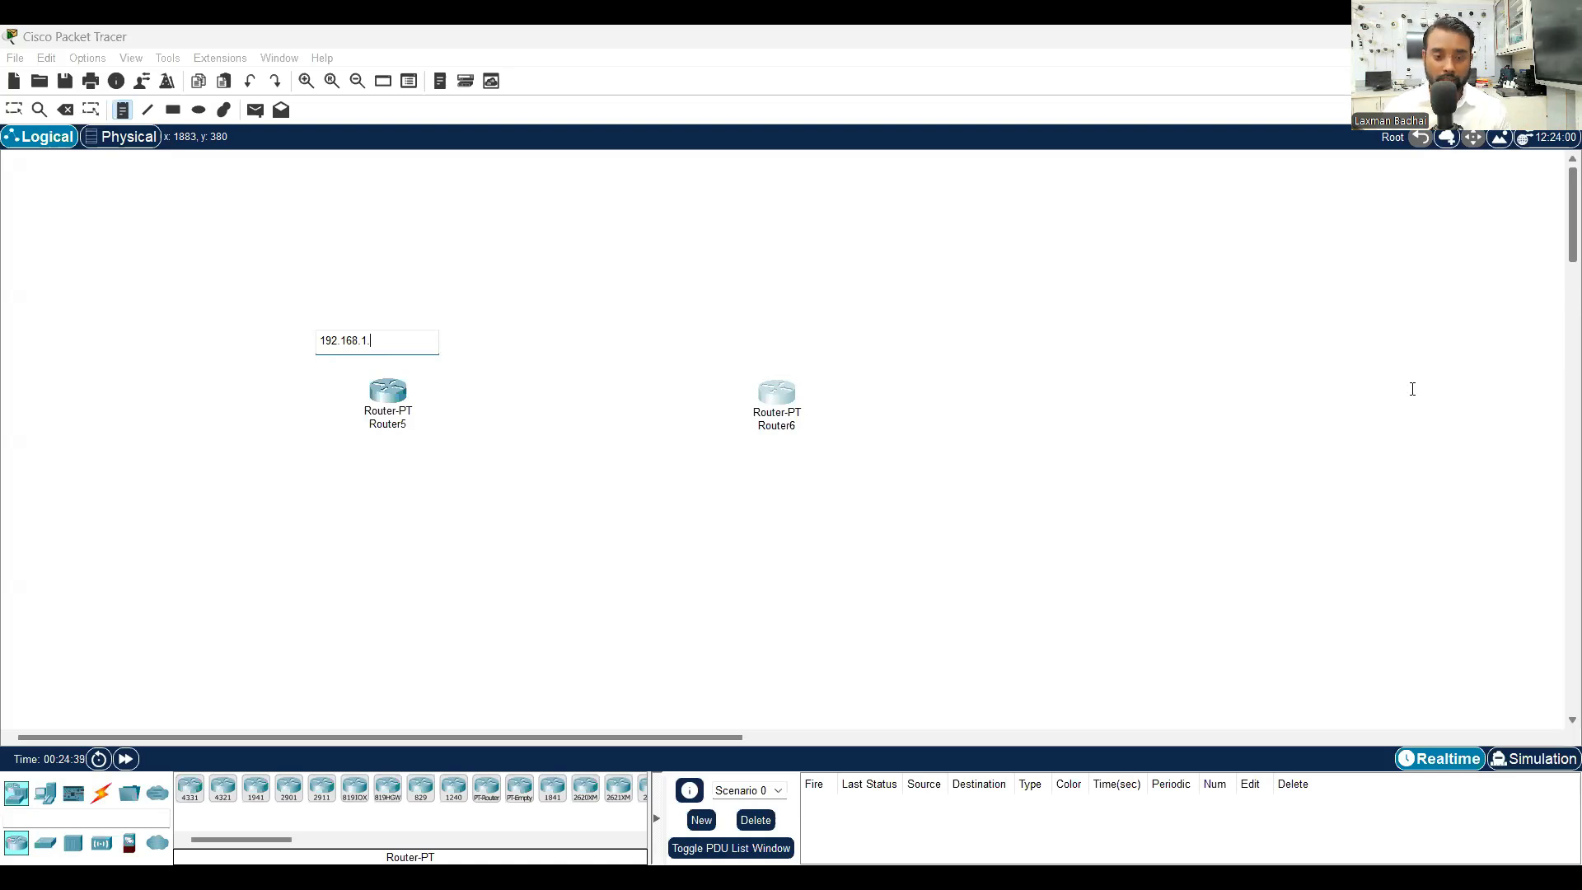
type("1")
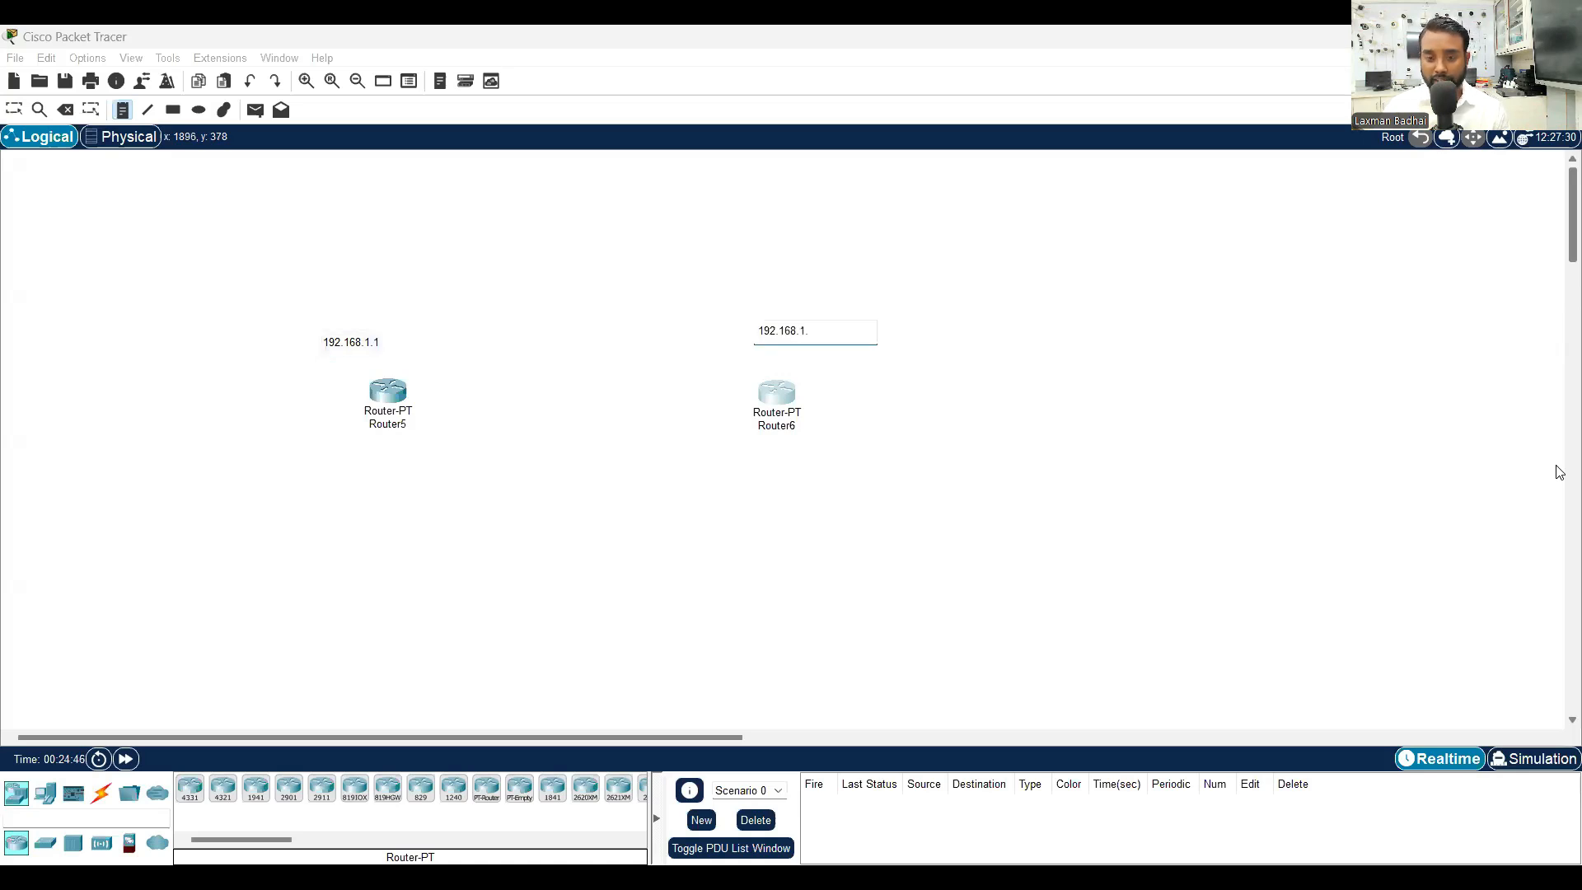
type("10")
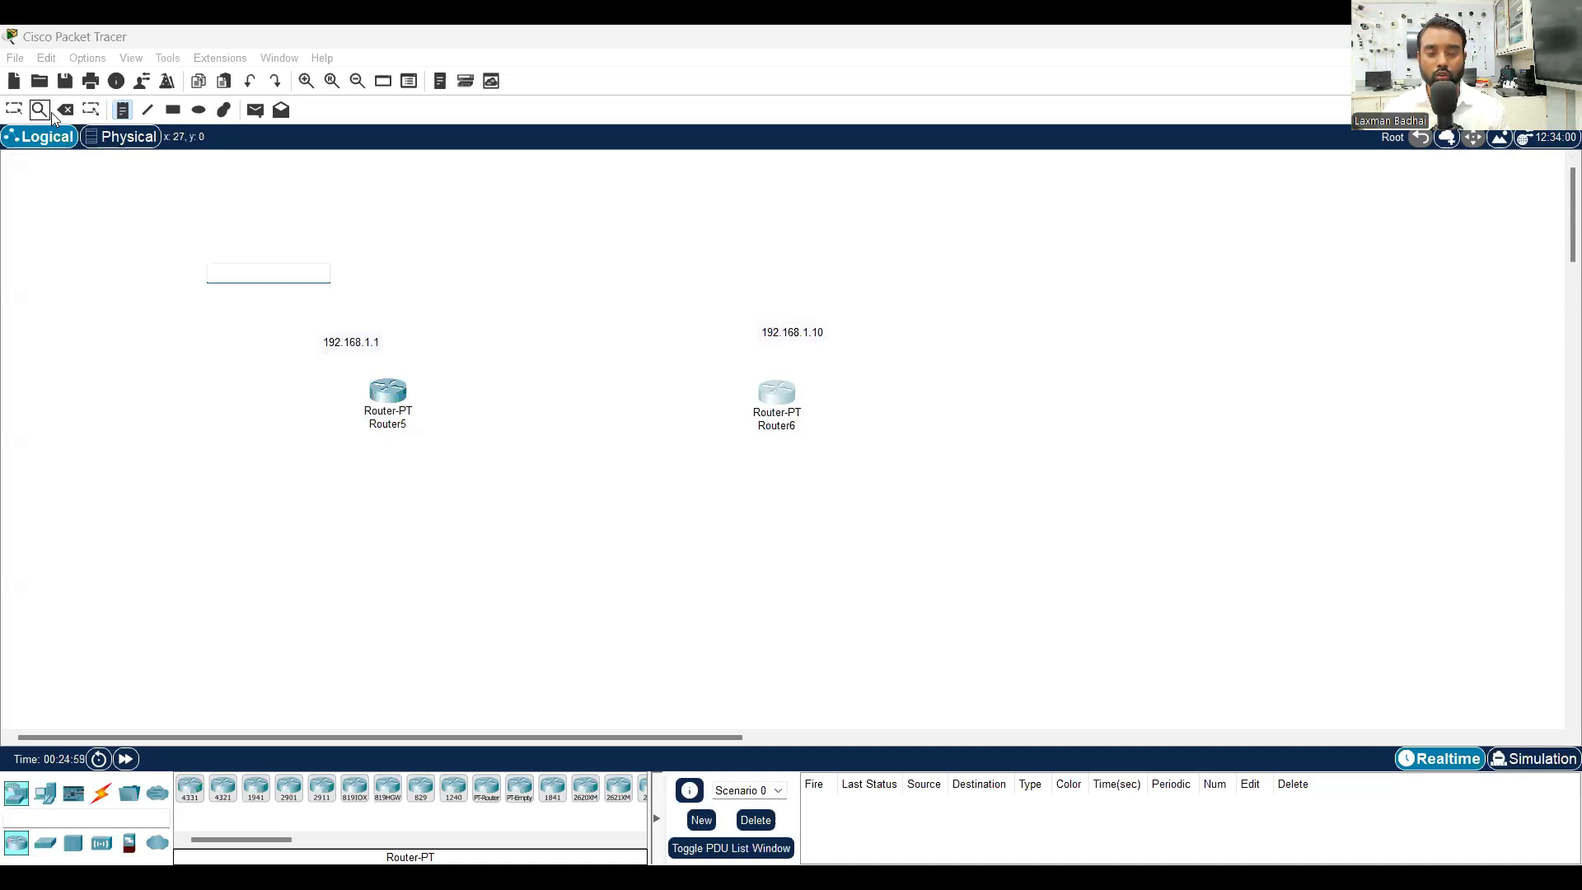
left_click(87, 110)
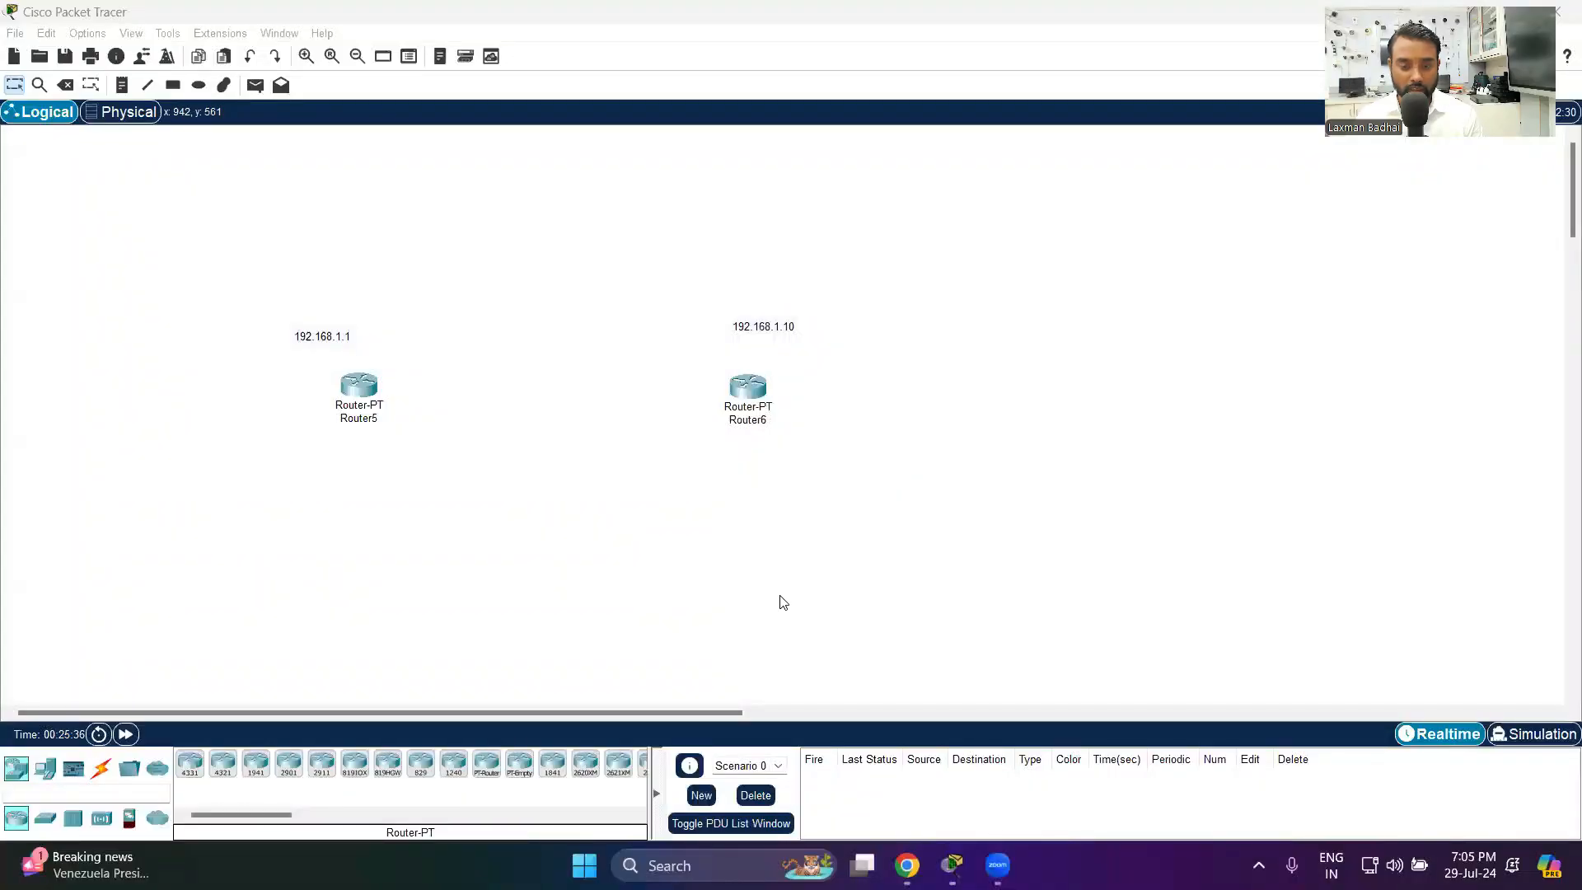
- Connect Router5 FastEthernet0/0 to Router6 FastEthernet0/0 with a copper cross-over cable
left_click(94, 774)
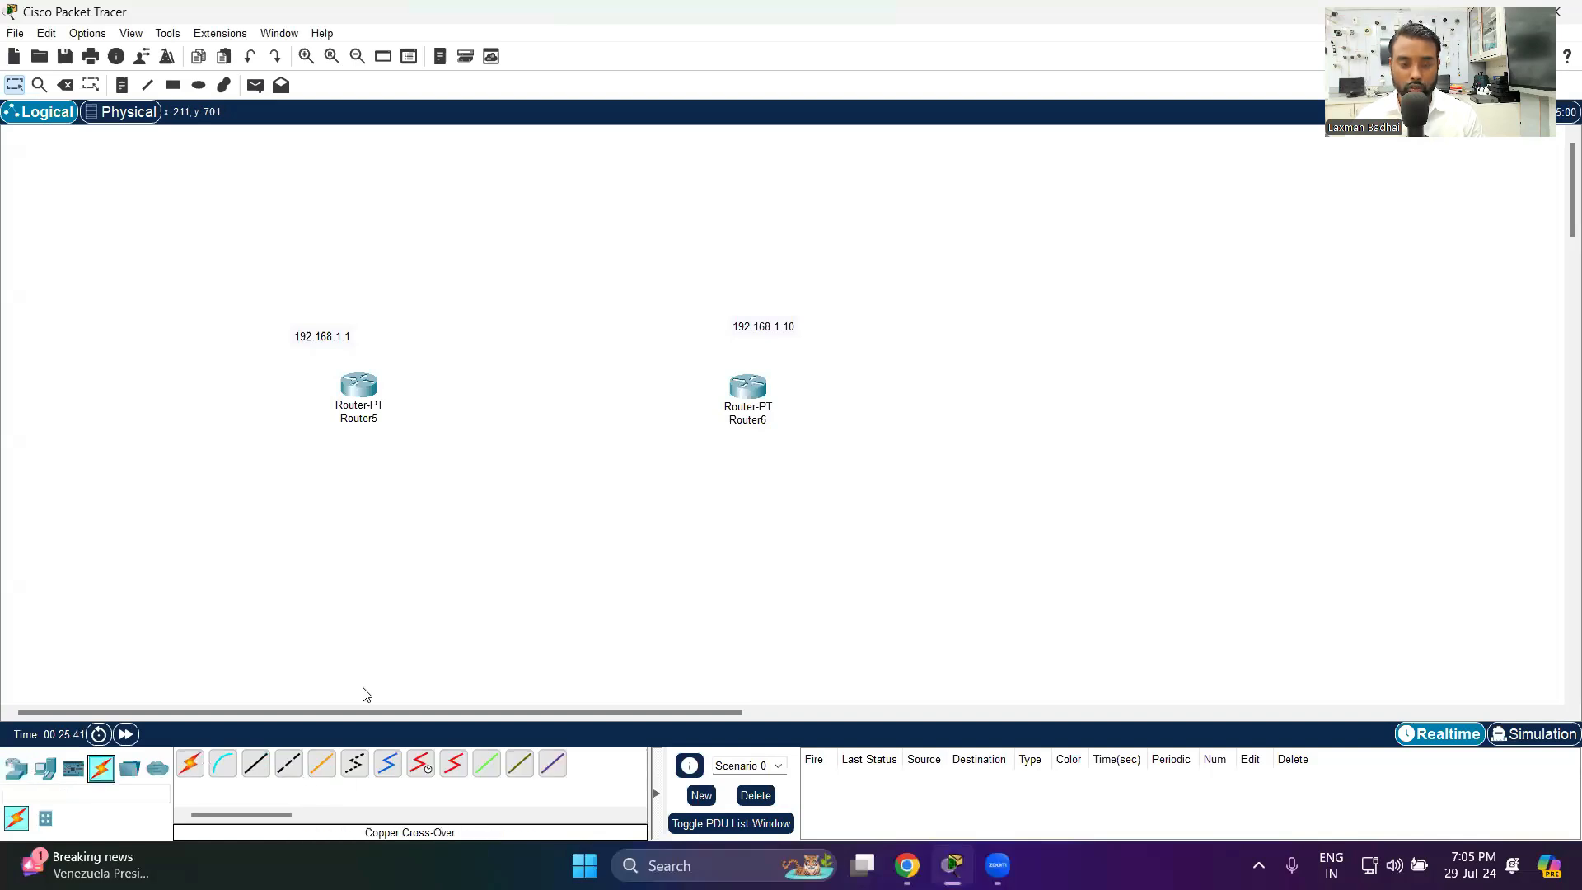
left_click_drag(247, 266, 445, 447)
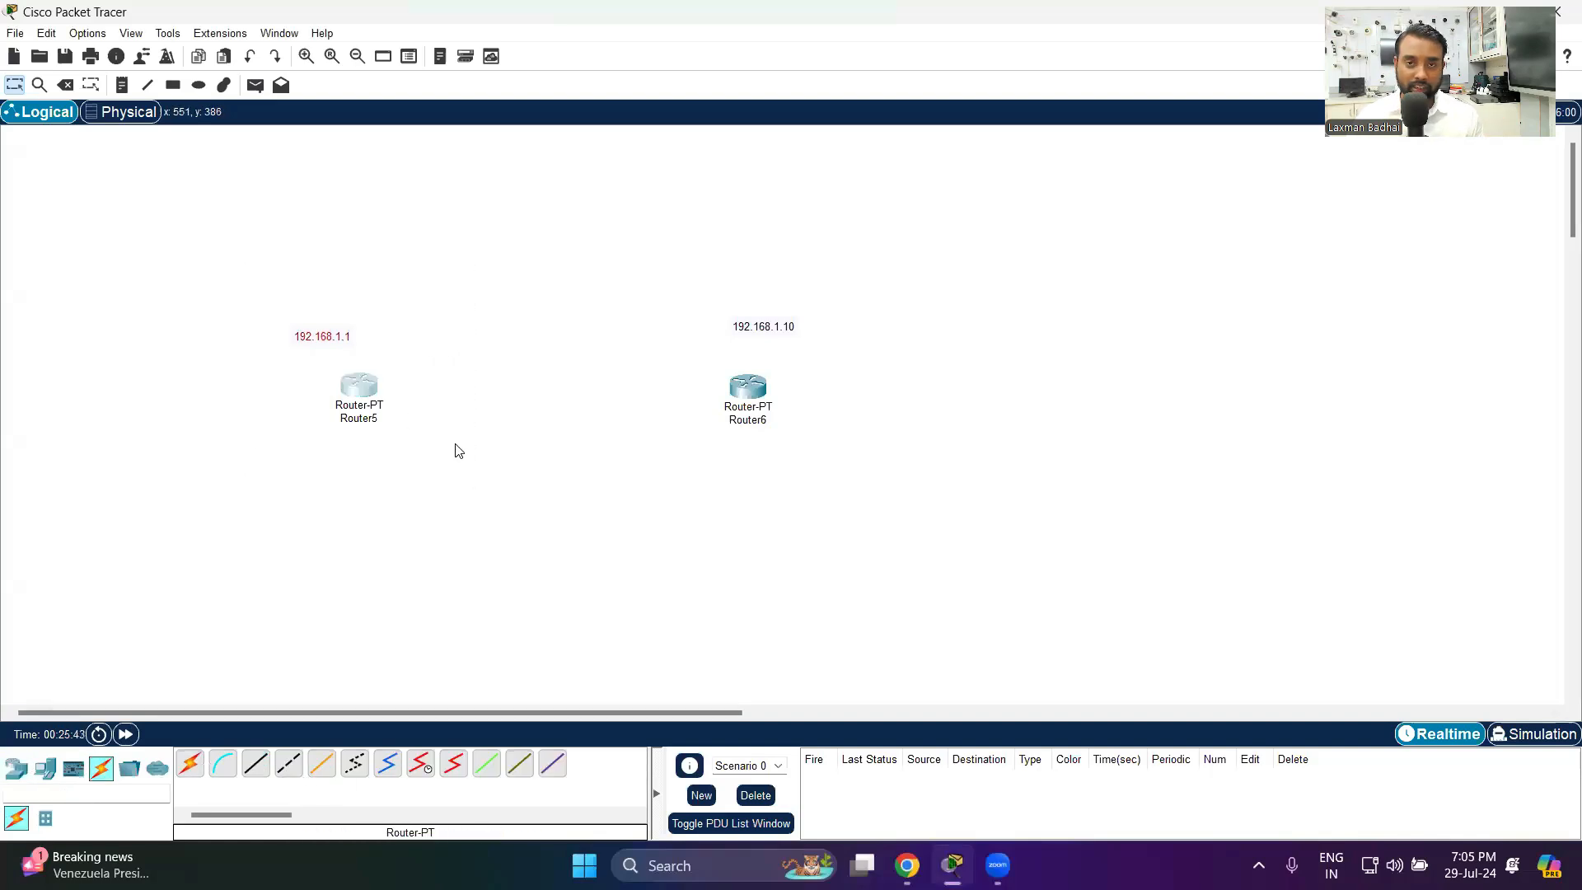
left_click(288, 774)
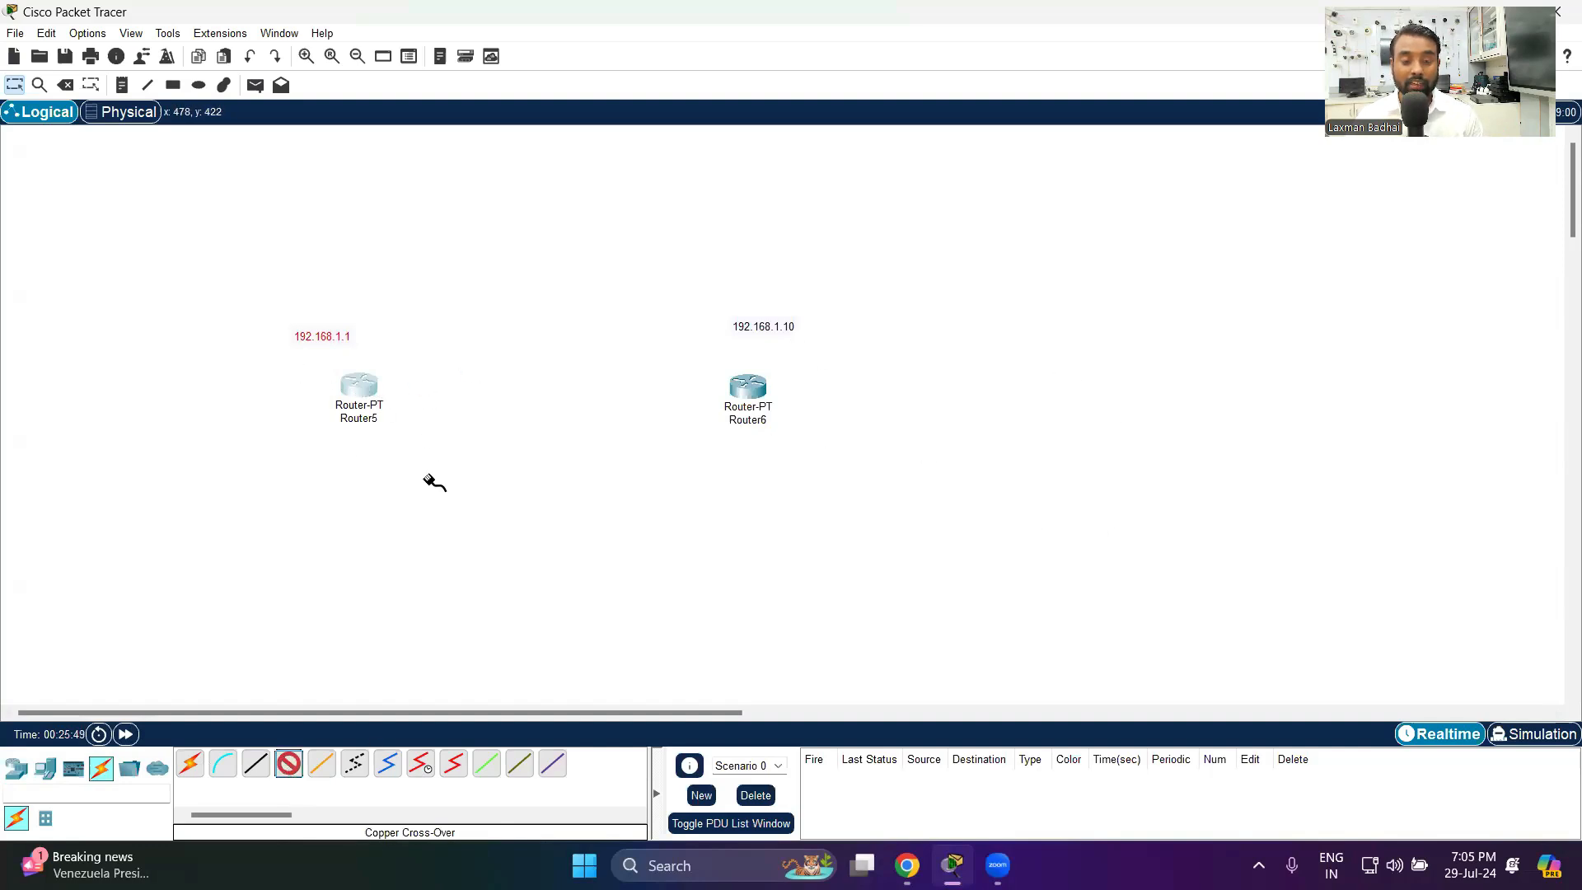
left_click(373, 381)
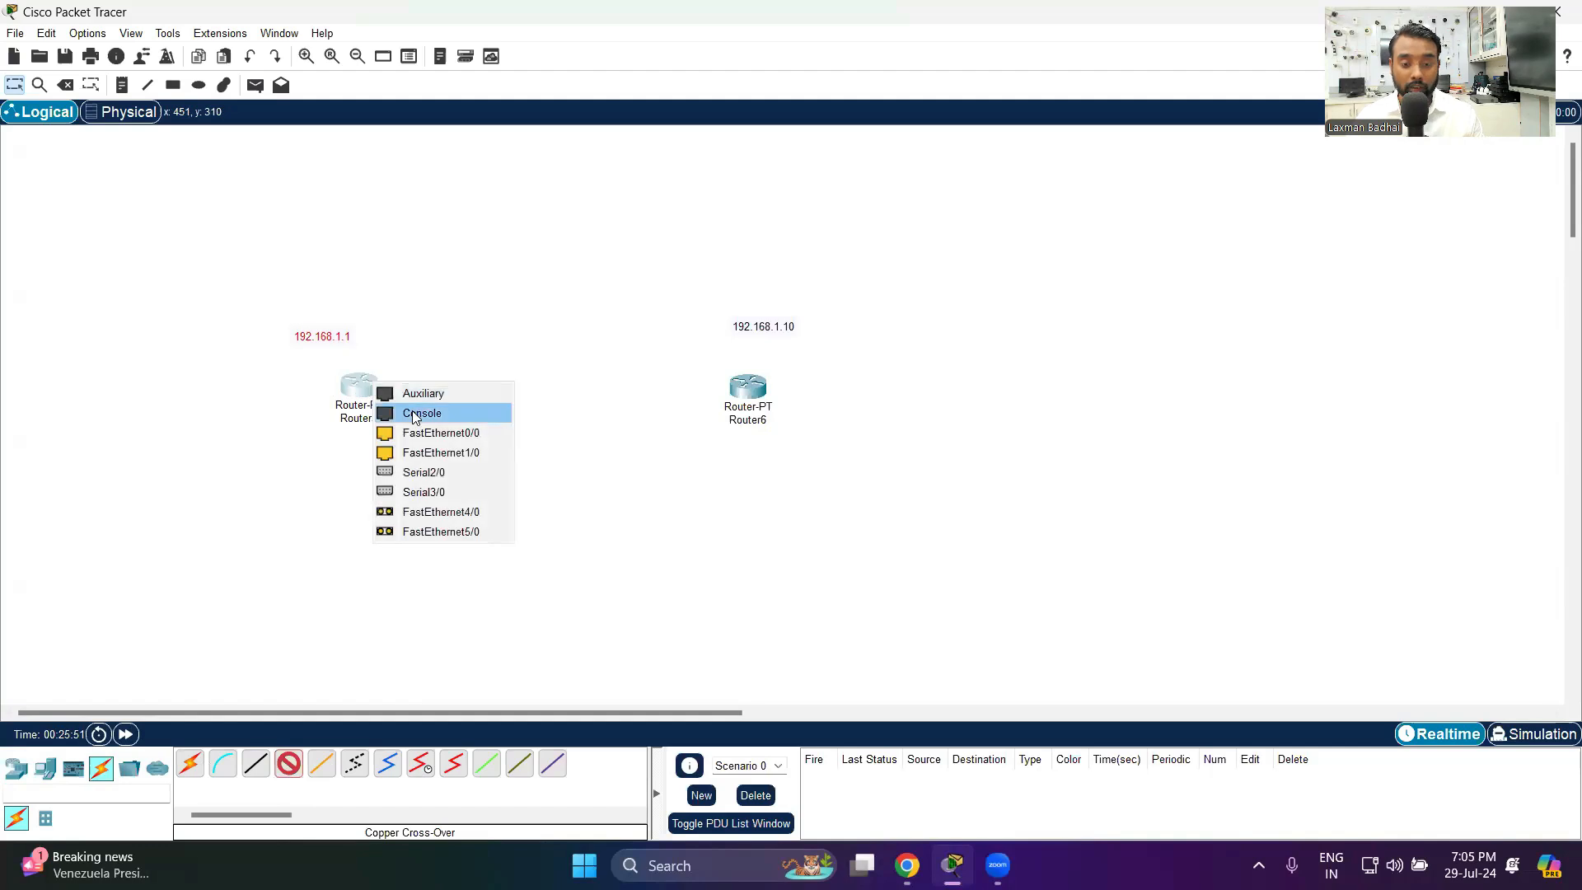
left_click(448, 434)
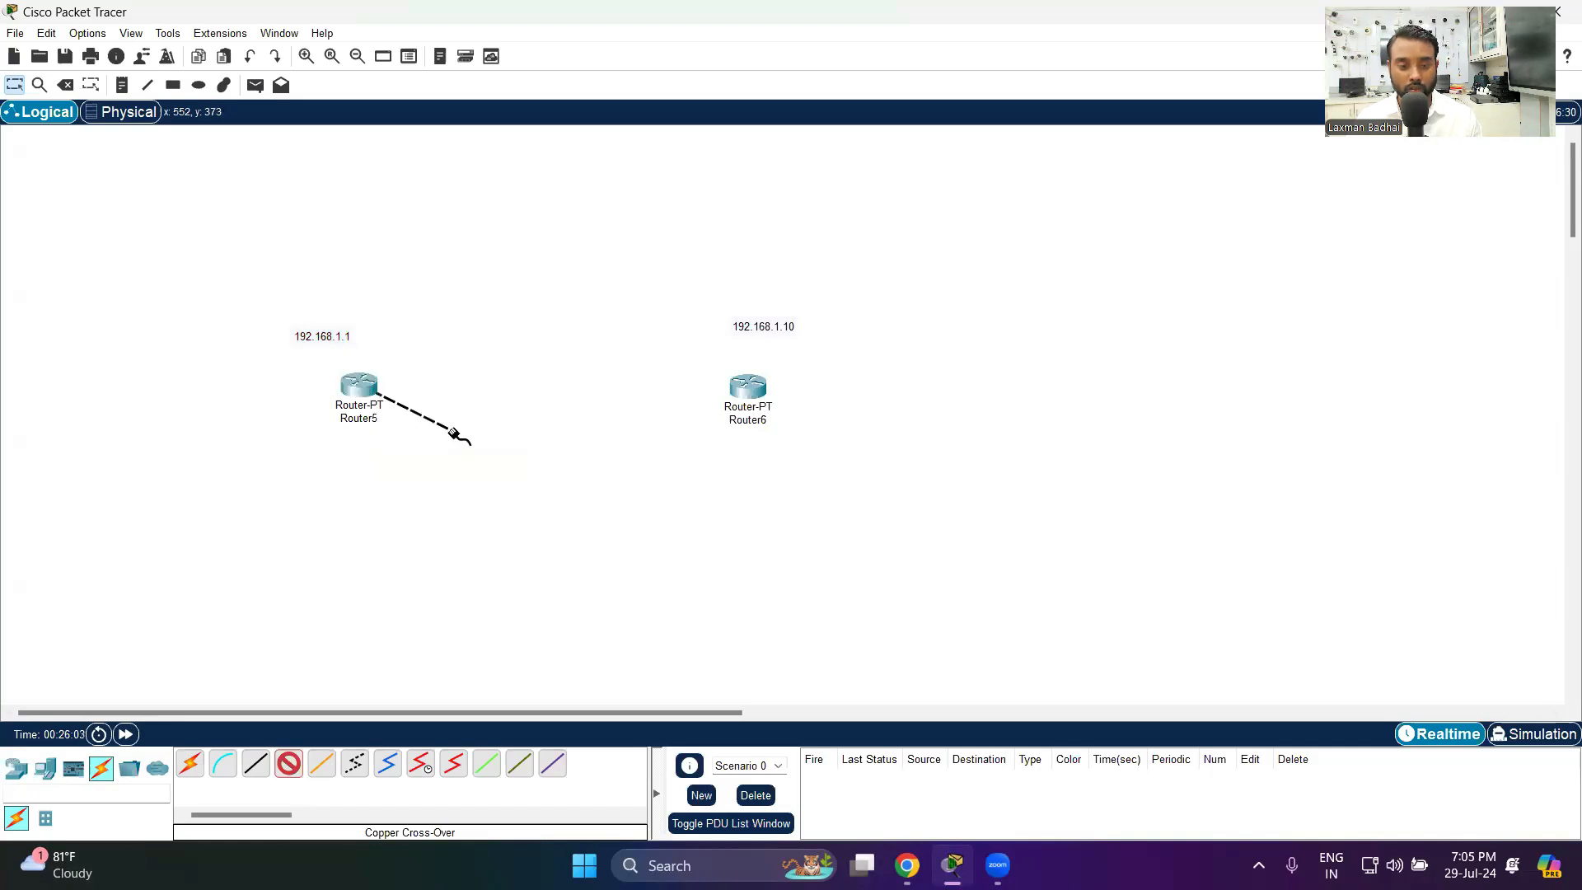
left_click(749, 387)
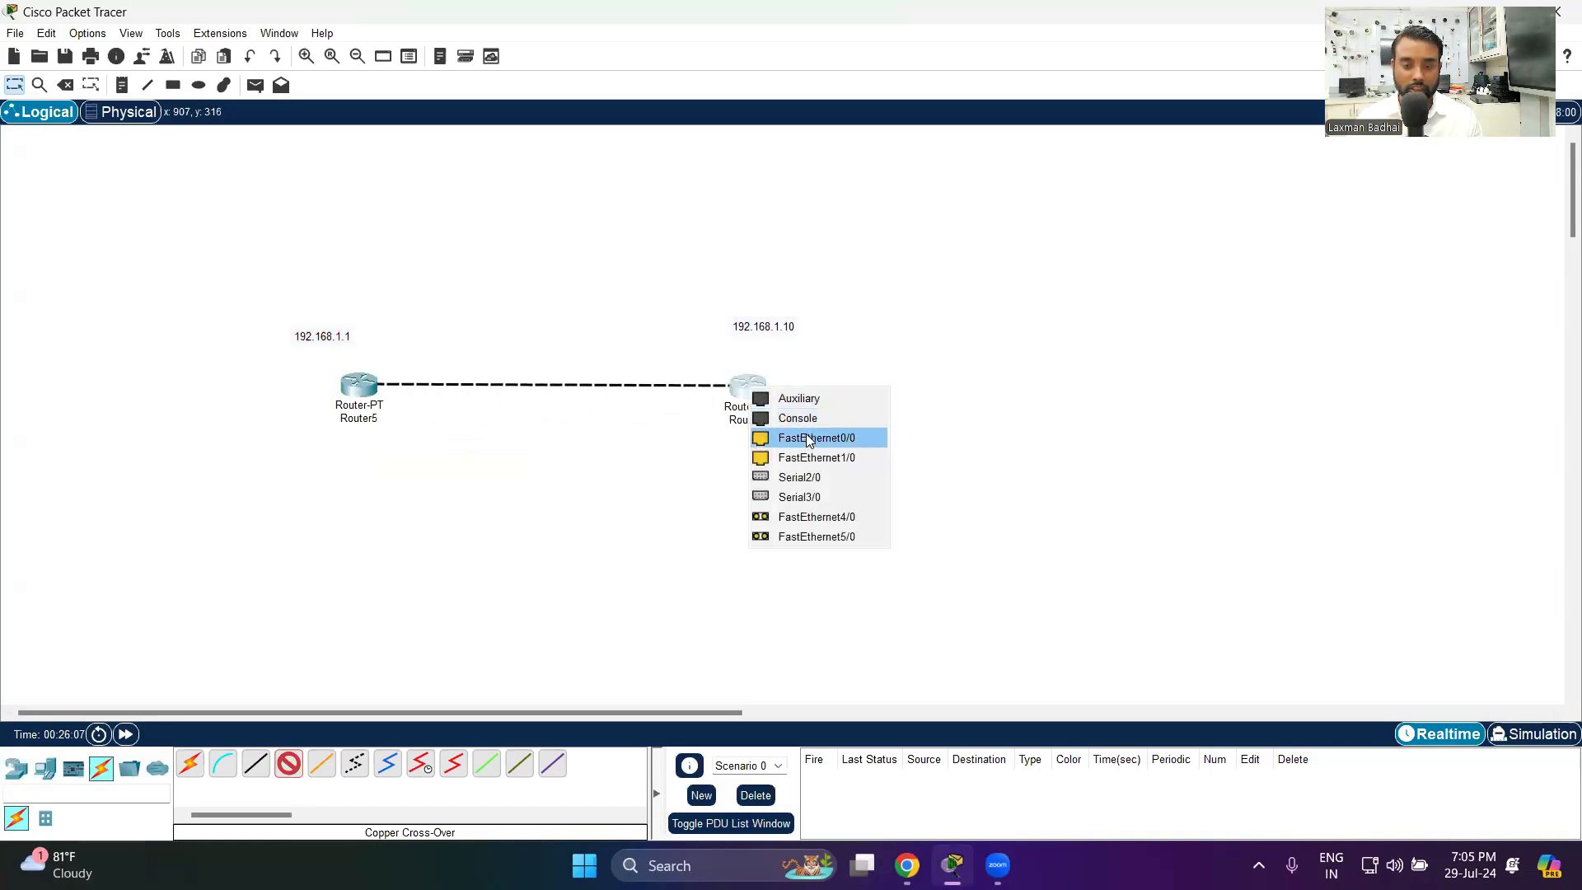
left_click(808, 437)
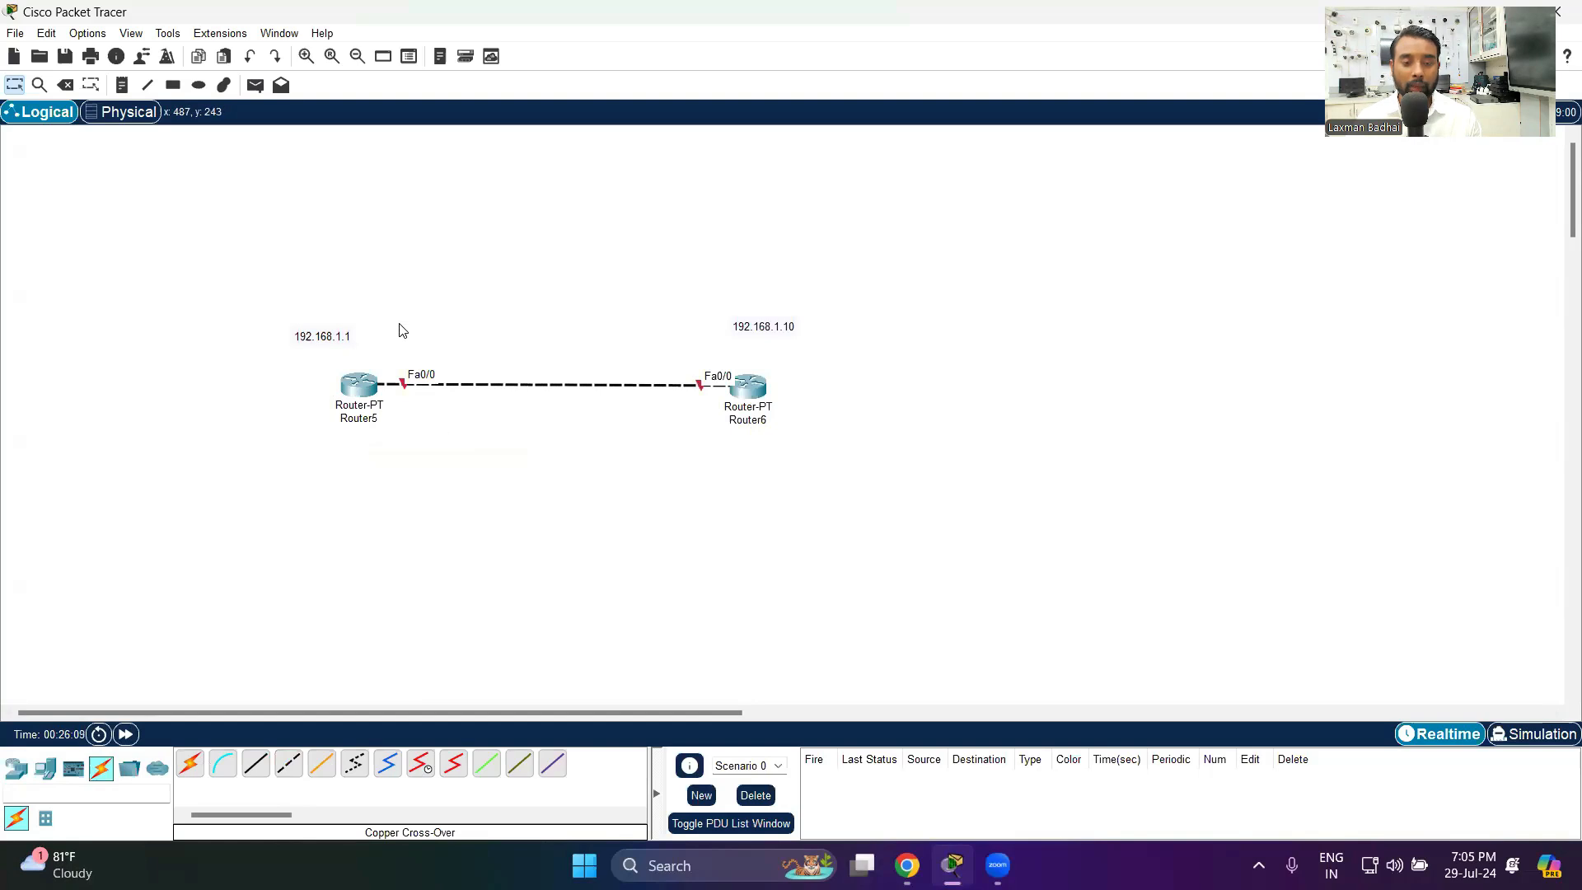
- Open Router5's command line and answer no to the initial configuration dialog to reach the user prompt
scroll(317, 451, "up", 1)
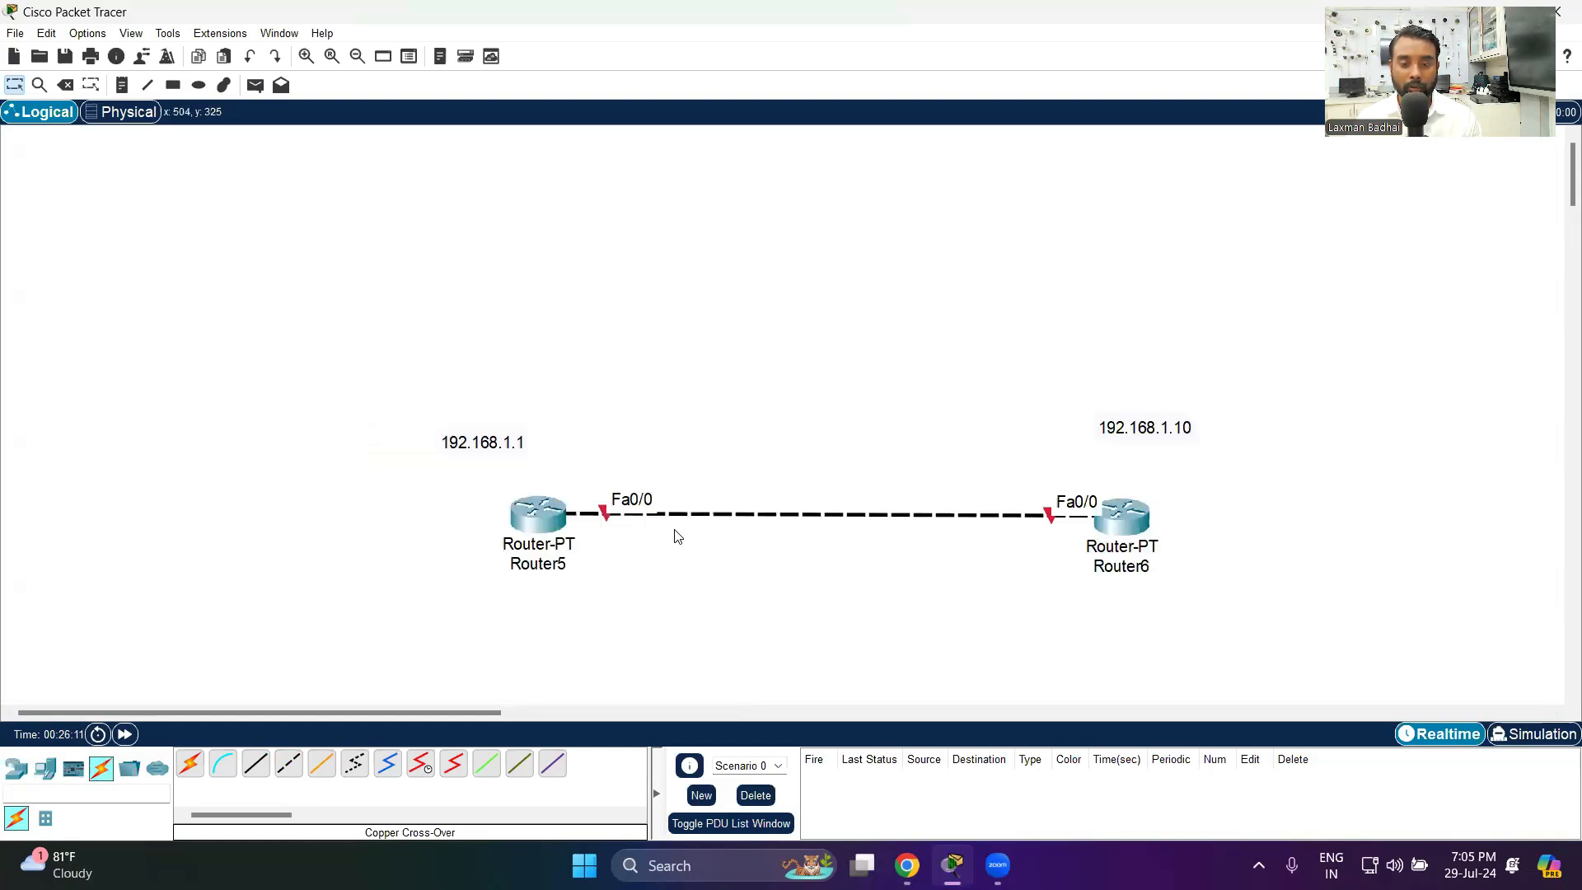
scroll(272, 371, "down", 1)
scroll(304, 391, "up", 1)
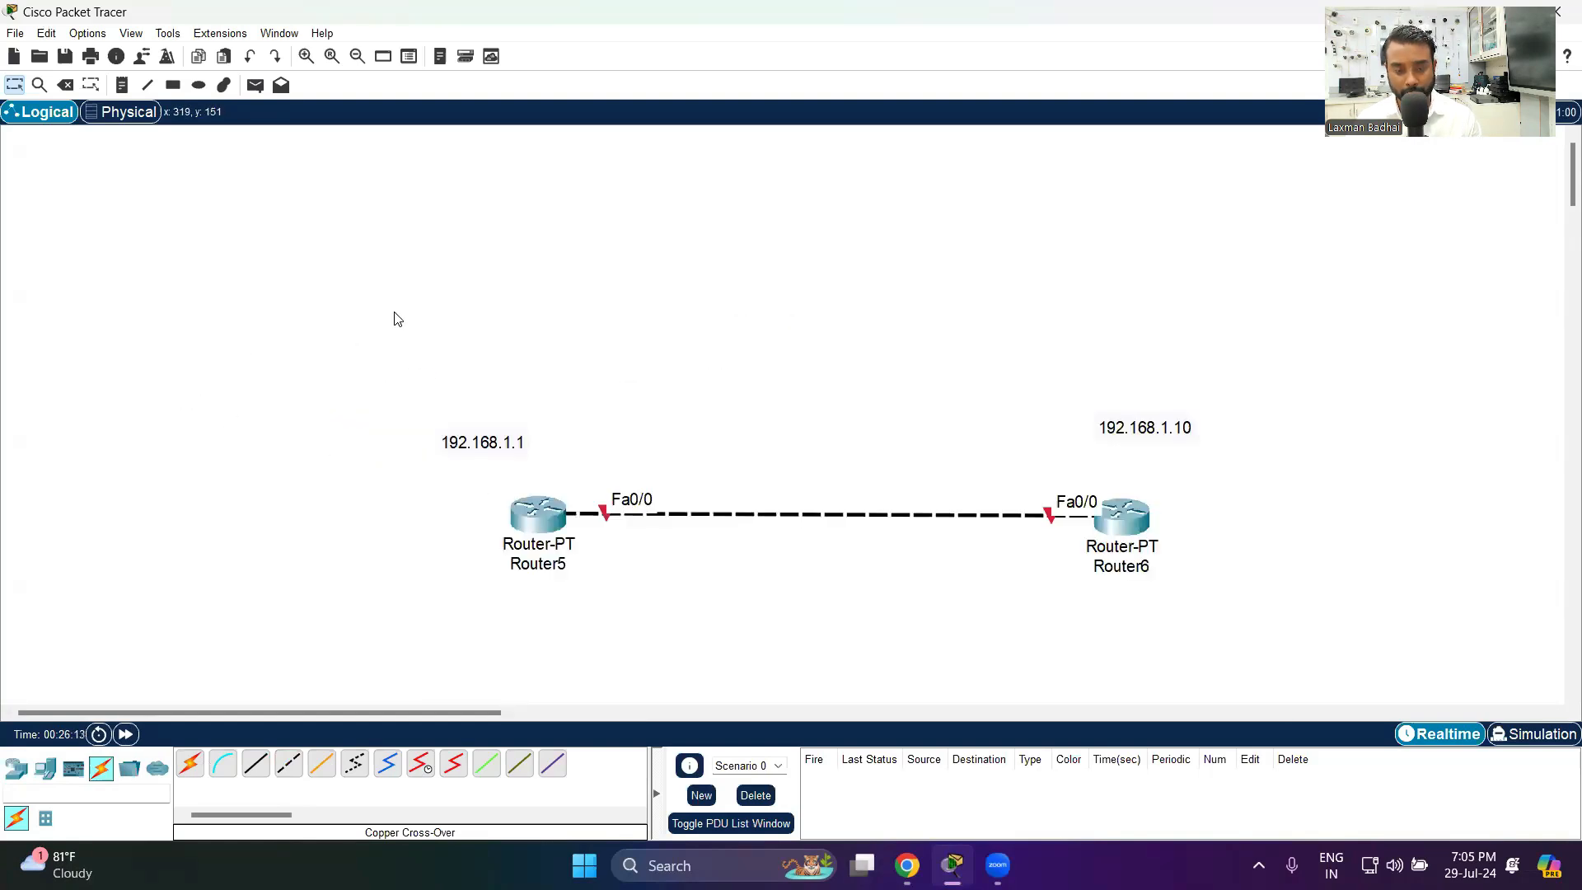
scroll(346, 346, "down", 1)
scroll(194, 399, "down", 1)
scroll(272, 295, "up", 1)
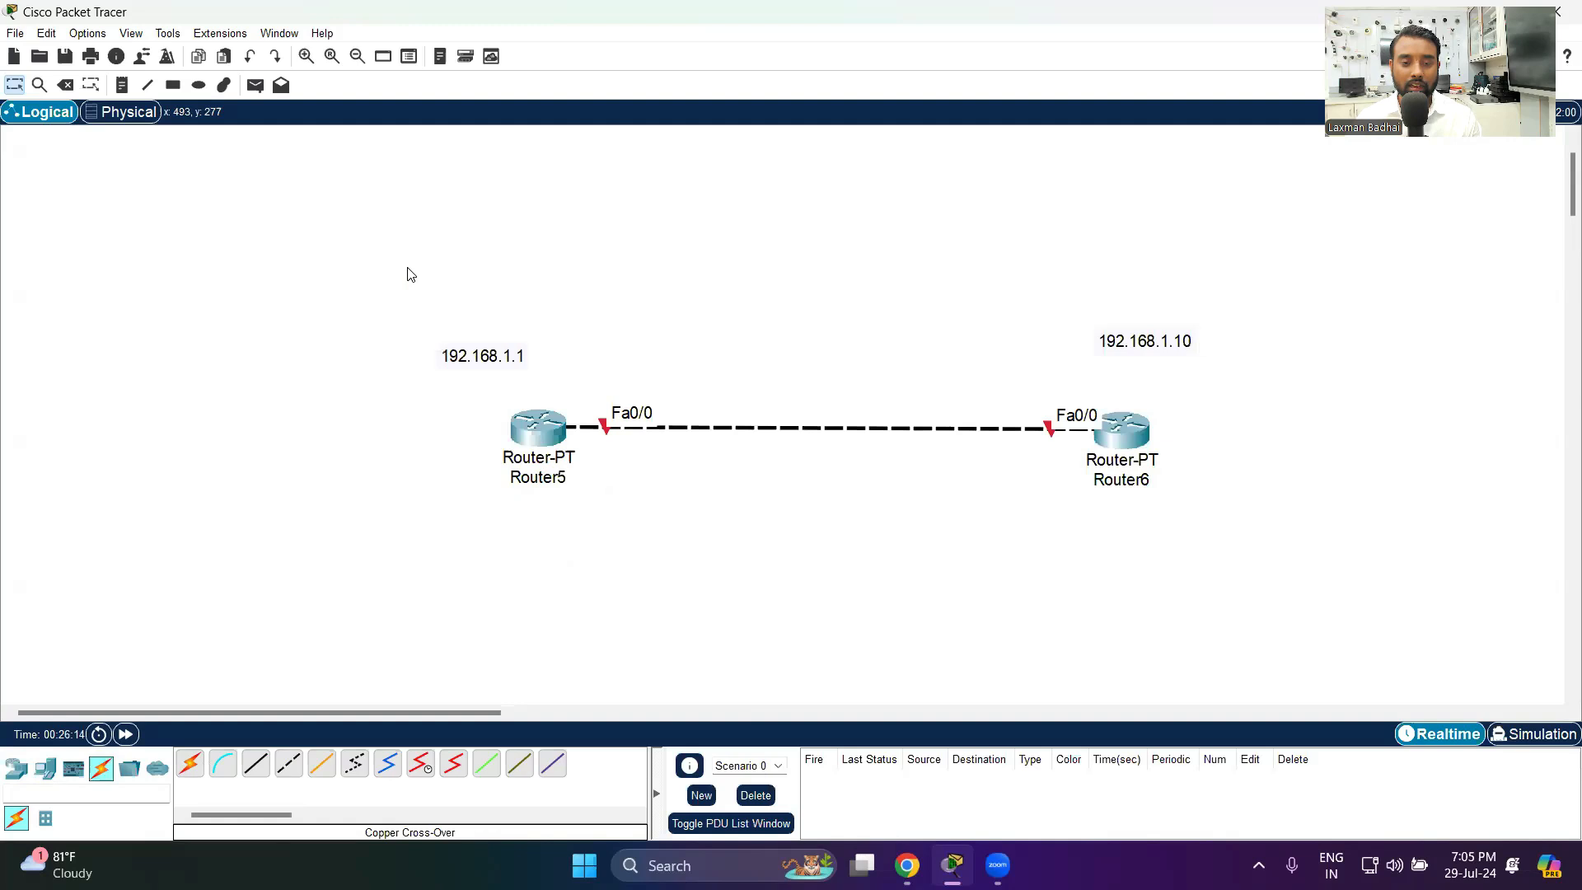
left_click(538, 437)
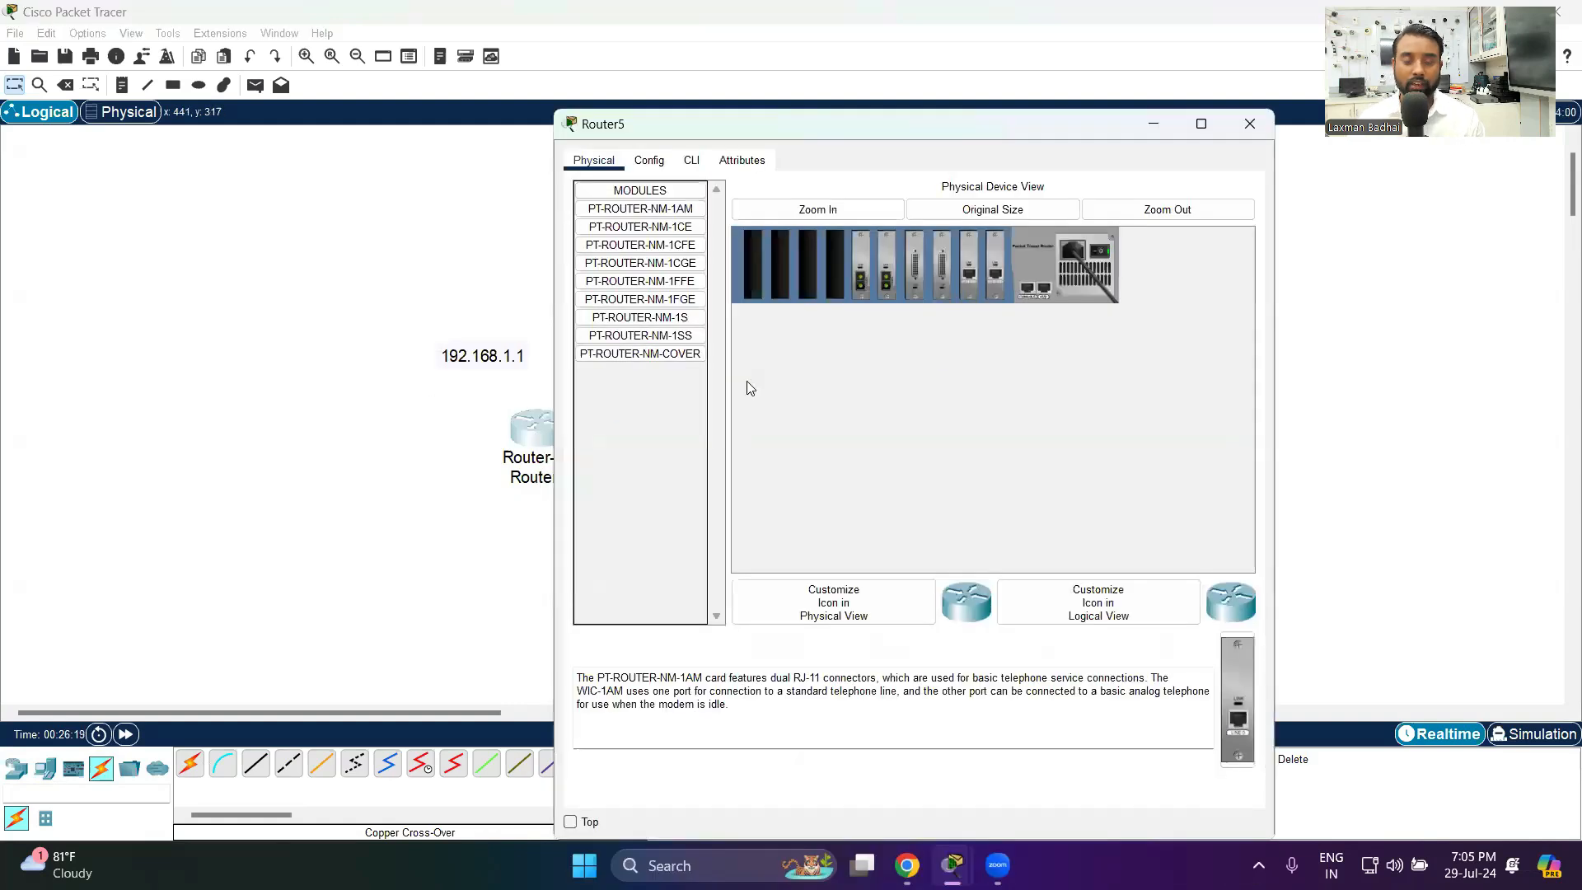
left_click(690, 163)
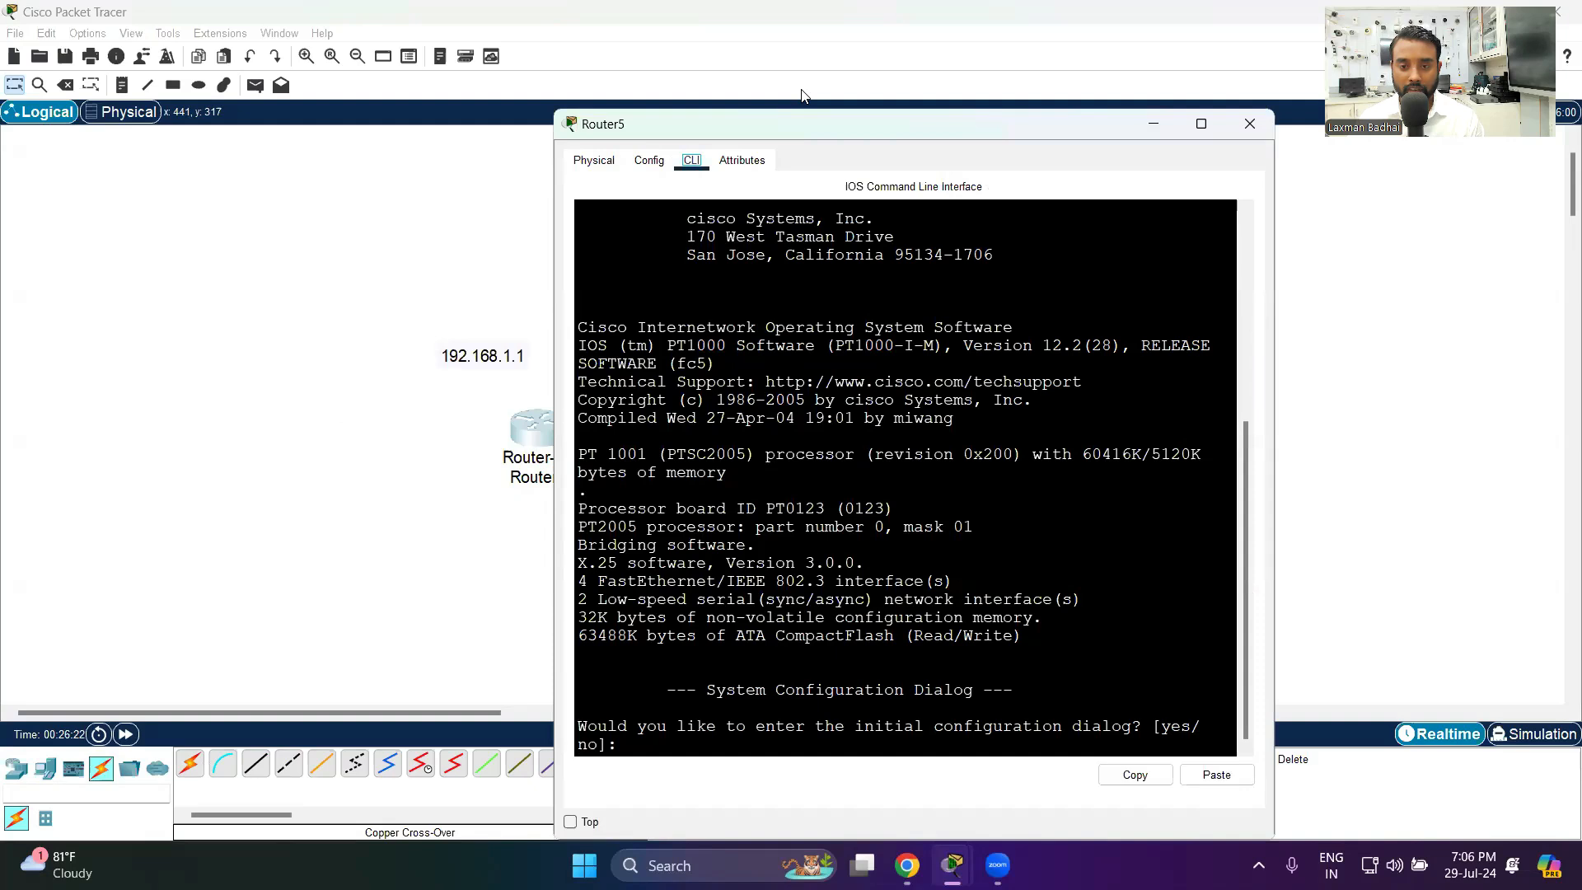
left_click(666, 744)
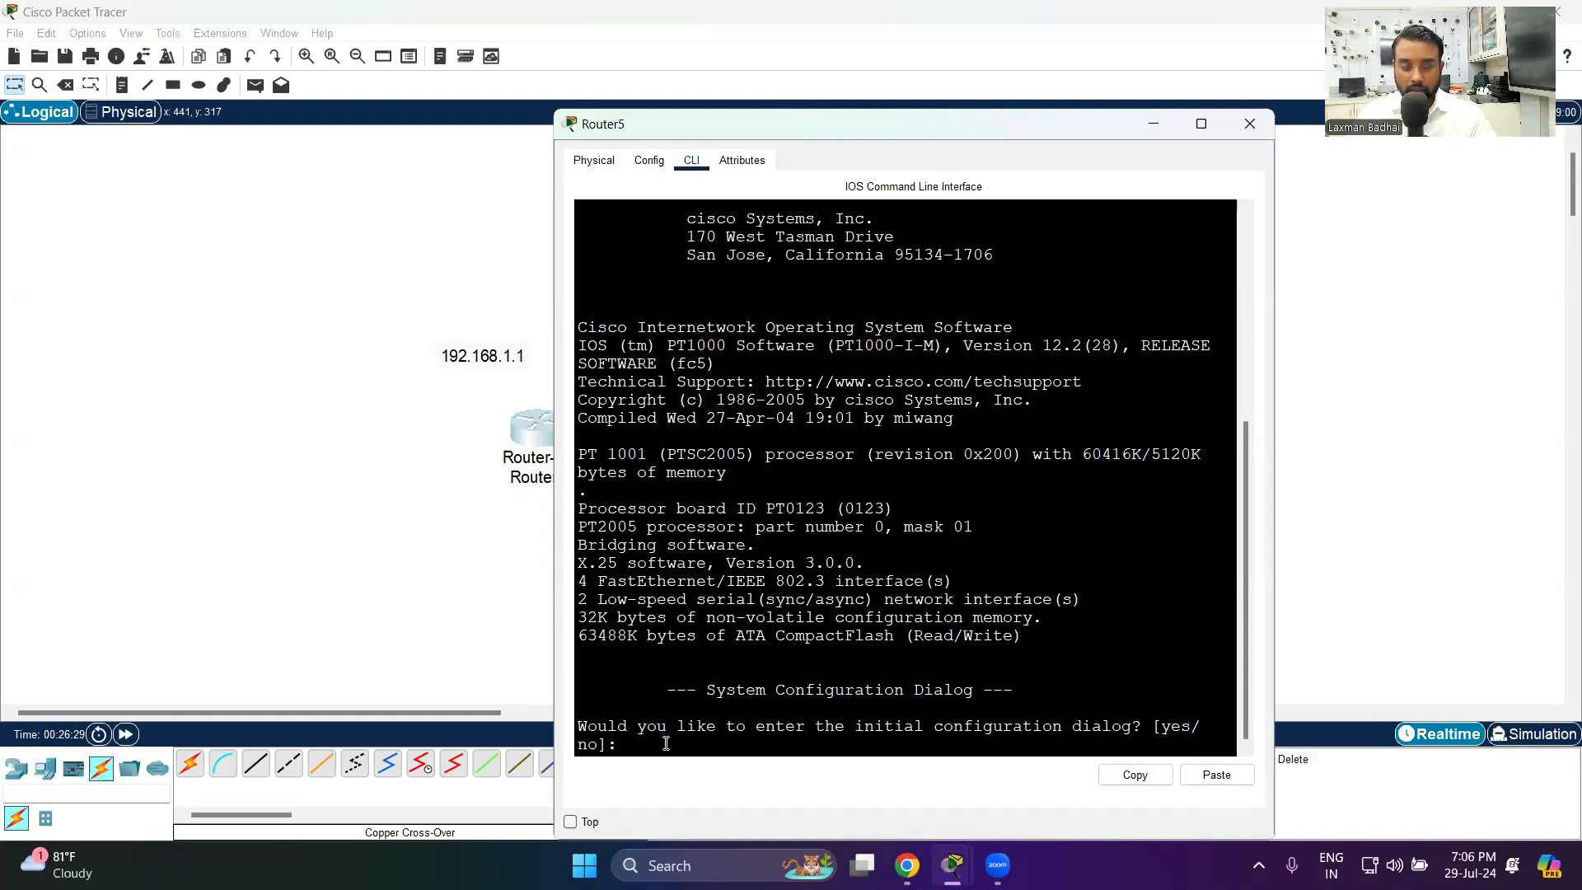
type("no")
key("Return")
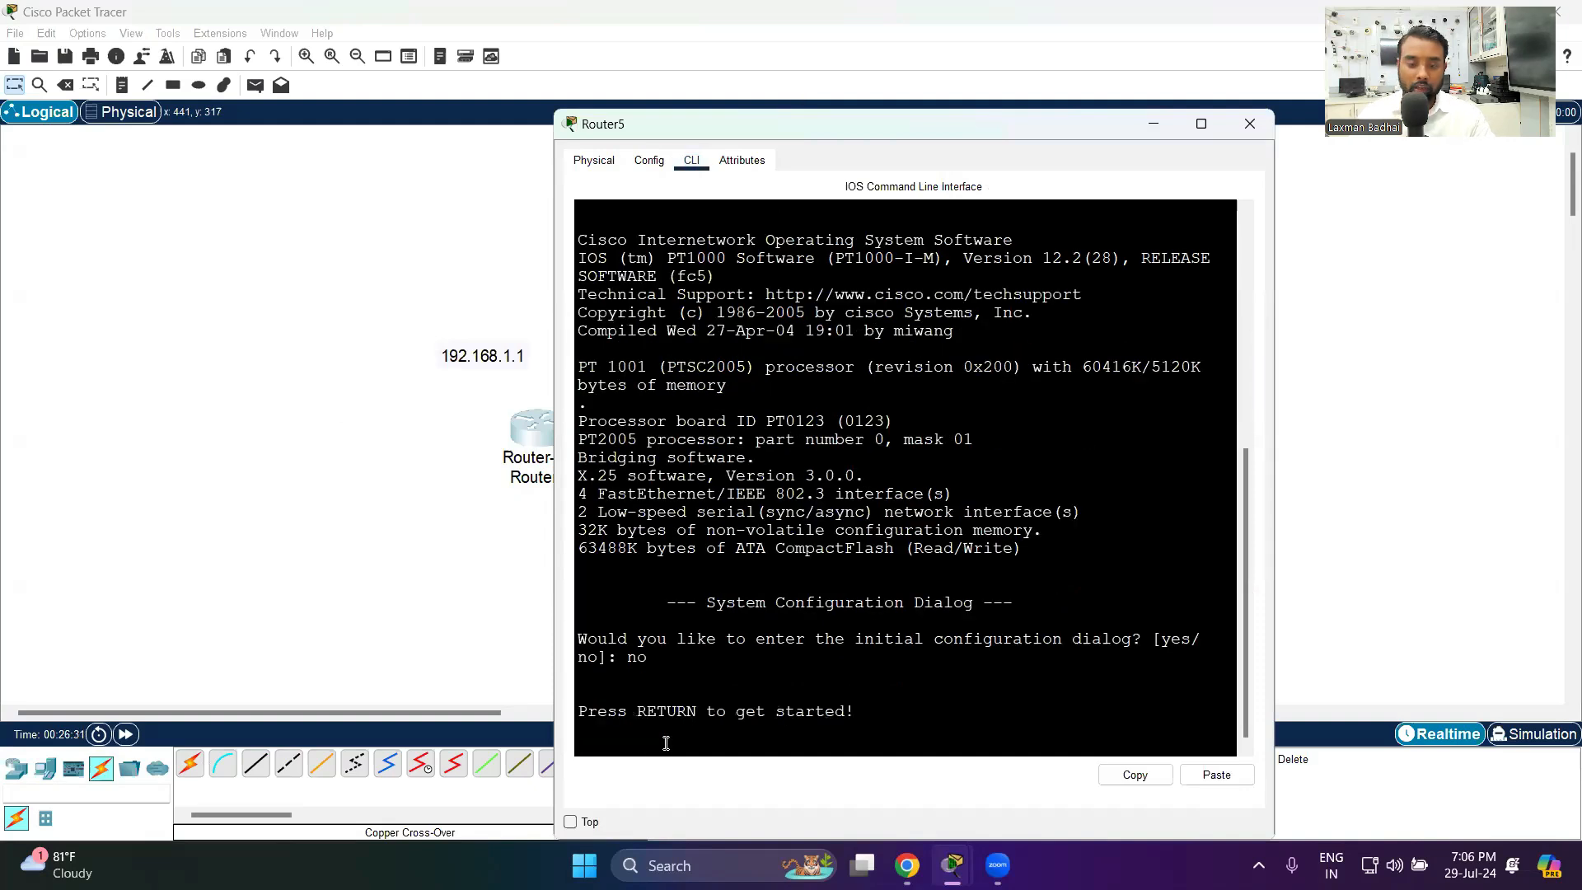
key("Return")
key("Return")
key("Return")
key("Return")
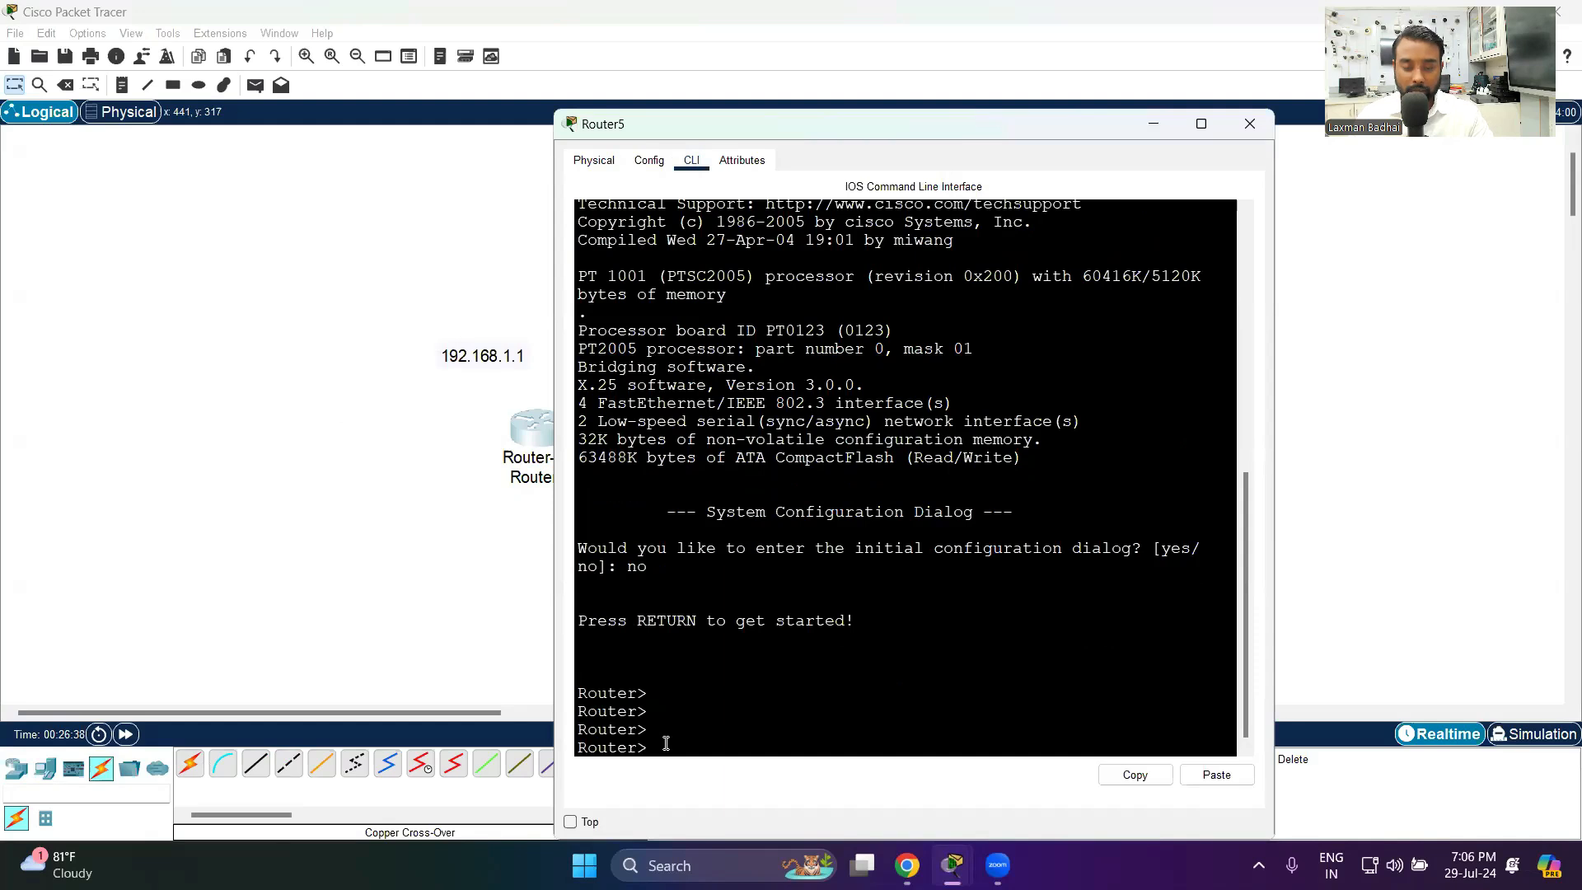
- Enter privileged EXEC mode on Router5 with the enable command
type("enable")
key("Return")
key("Return")
key("Return")
key("Return")
key("Return")
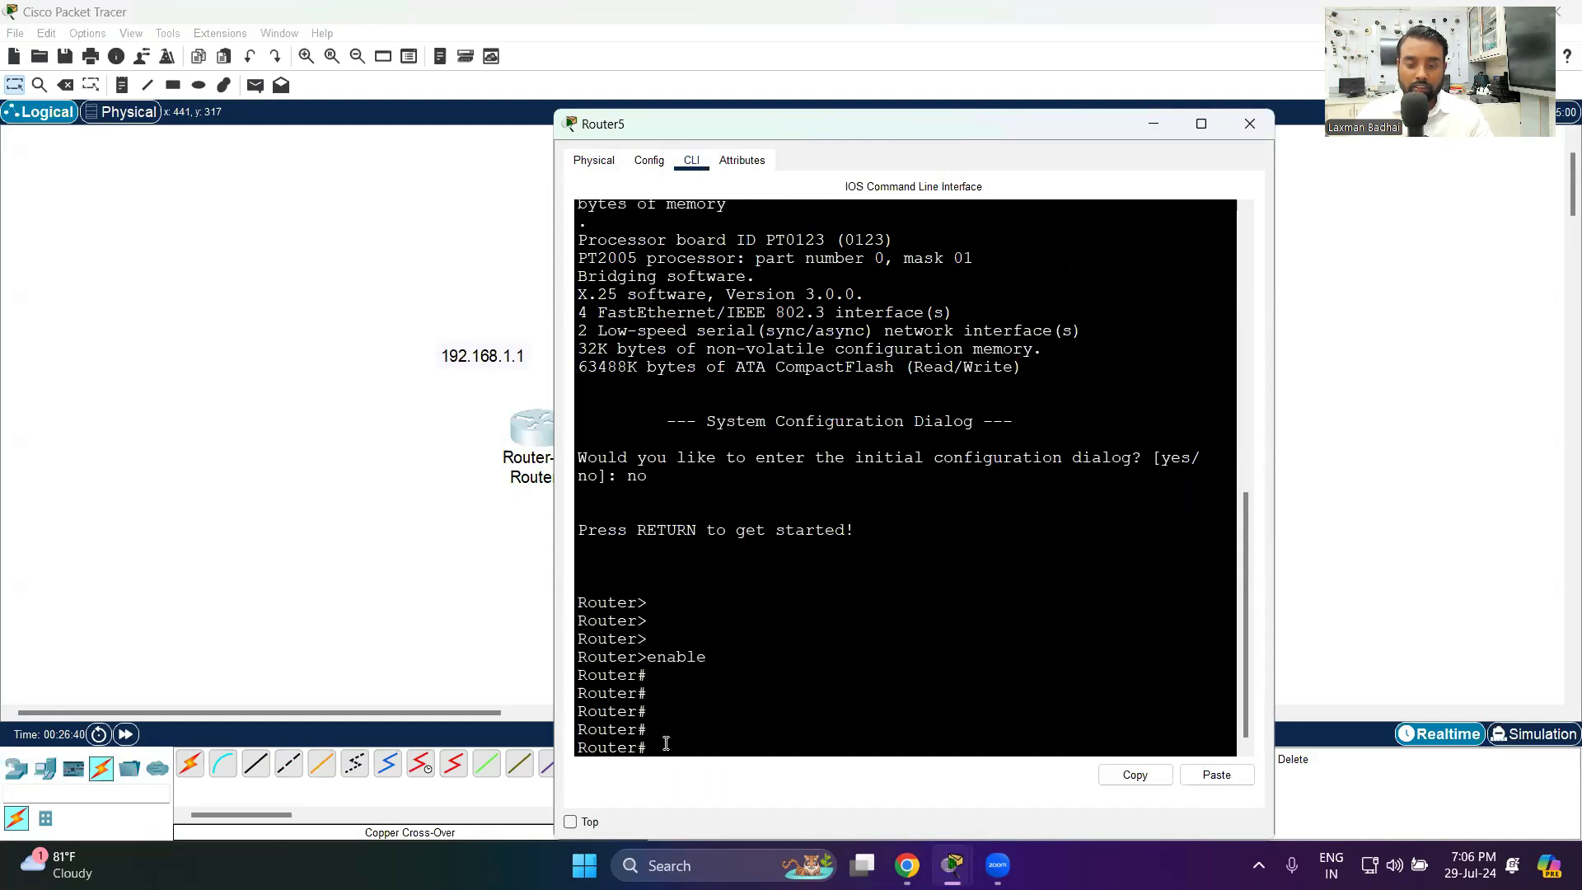
left_click_drag(675, 683, 588, 657)
left_click(689, 673)
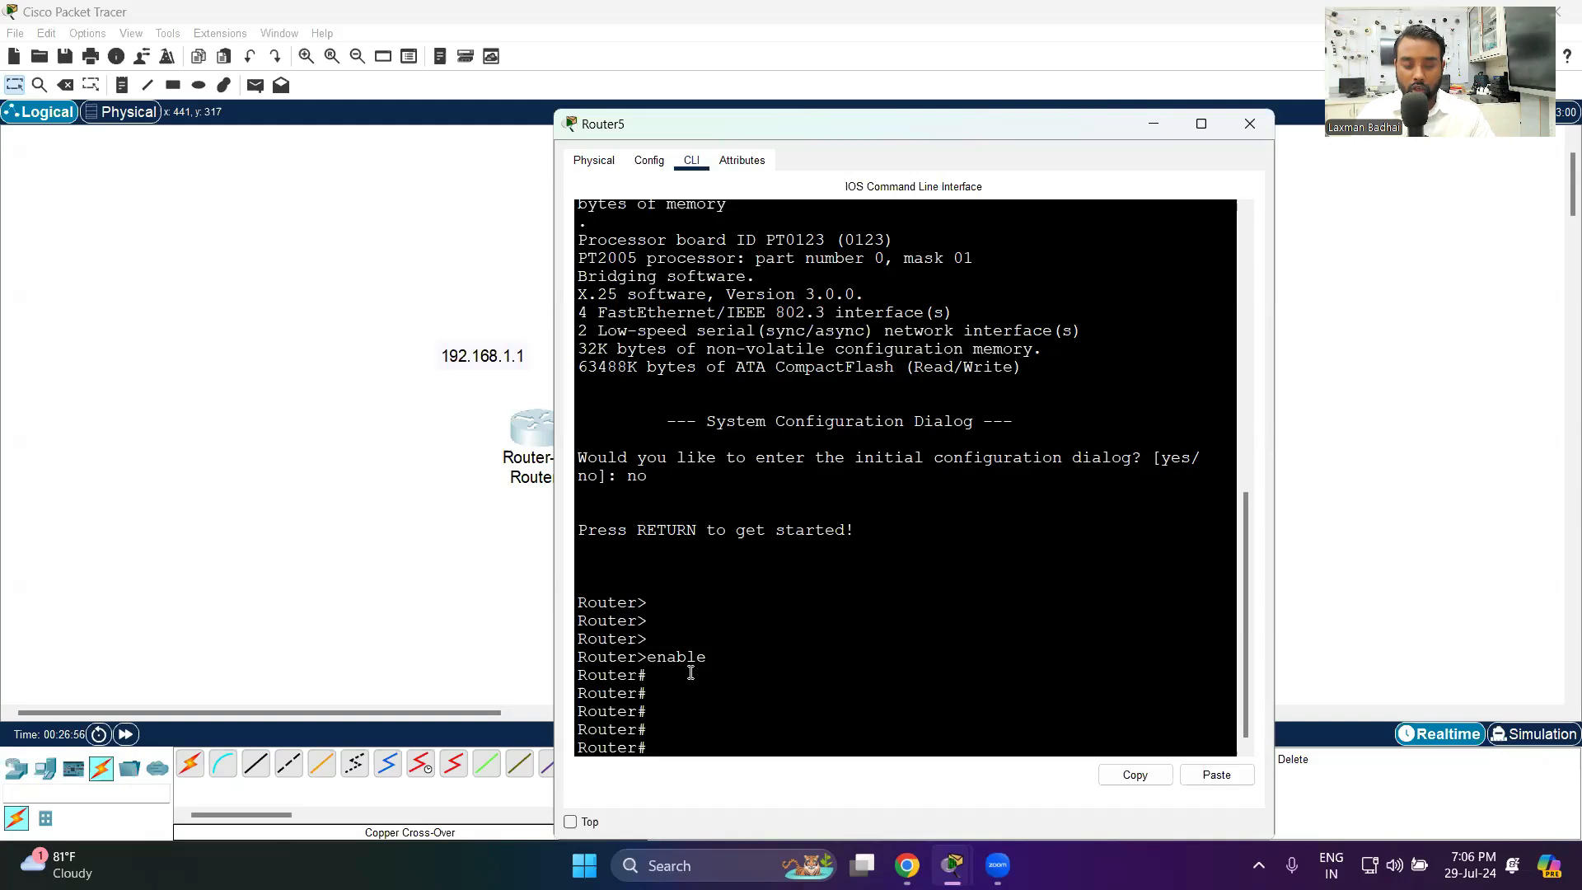
- Enter global configuration mode on Router5 with the config terminal command
type("c")
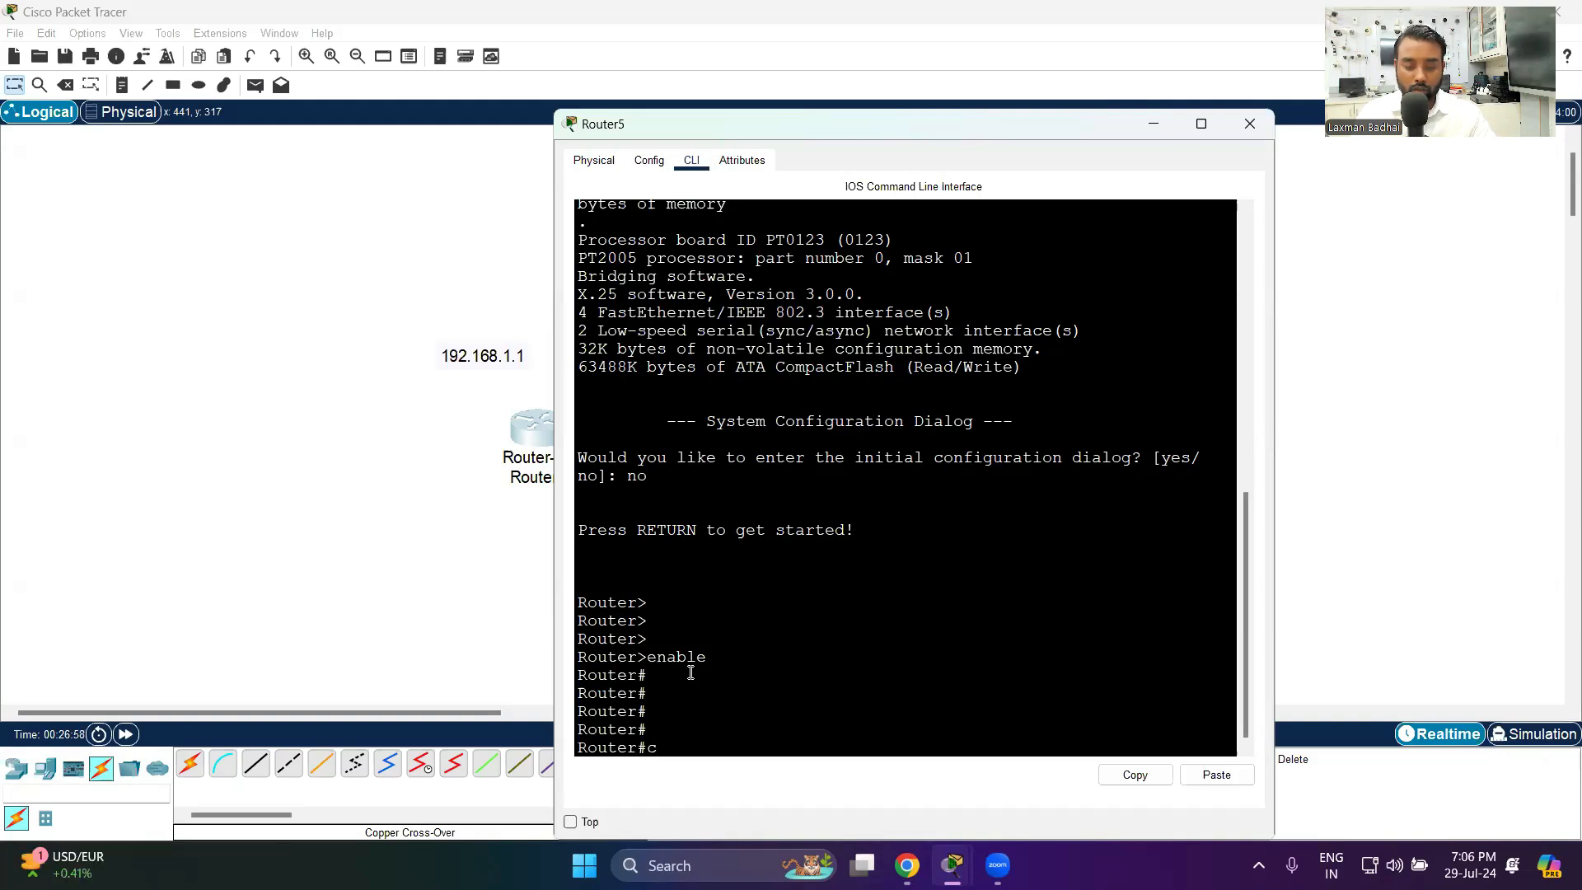
type("onfig")
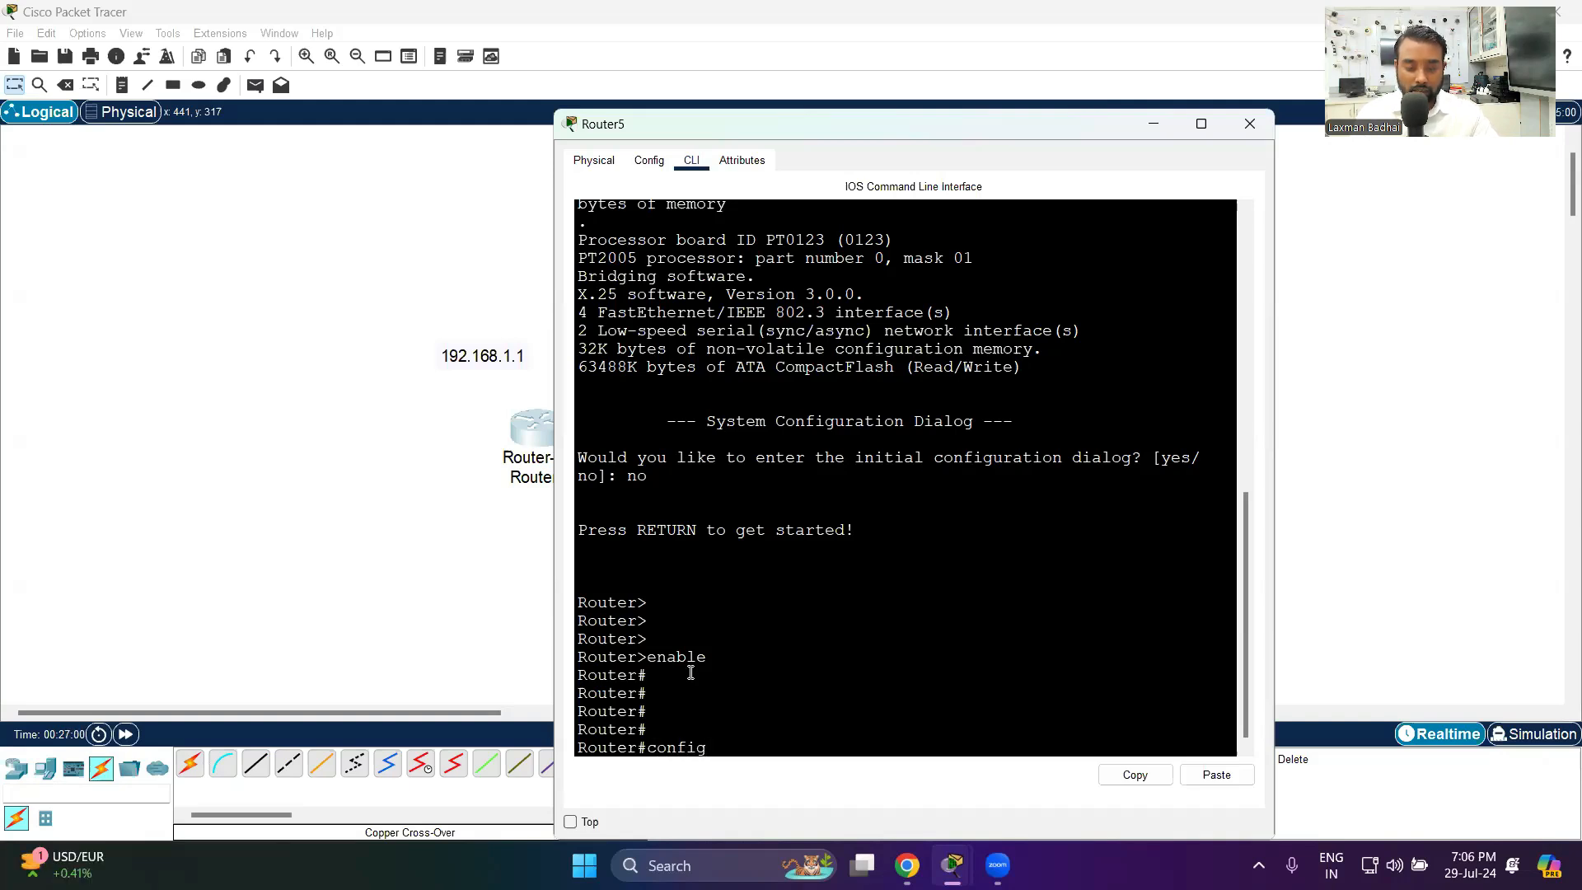
type(" terminal")
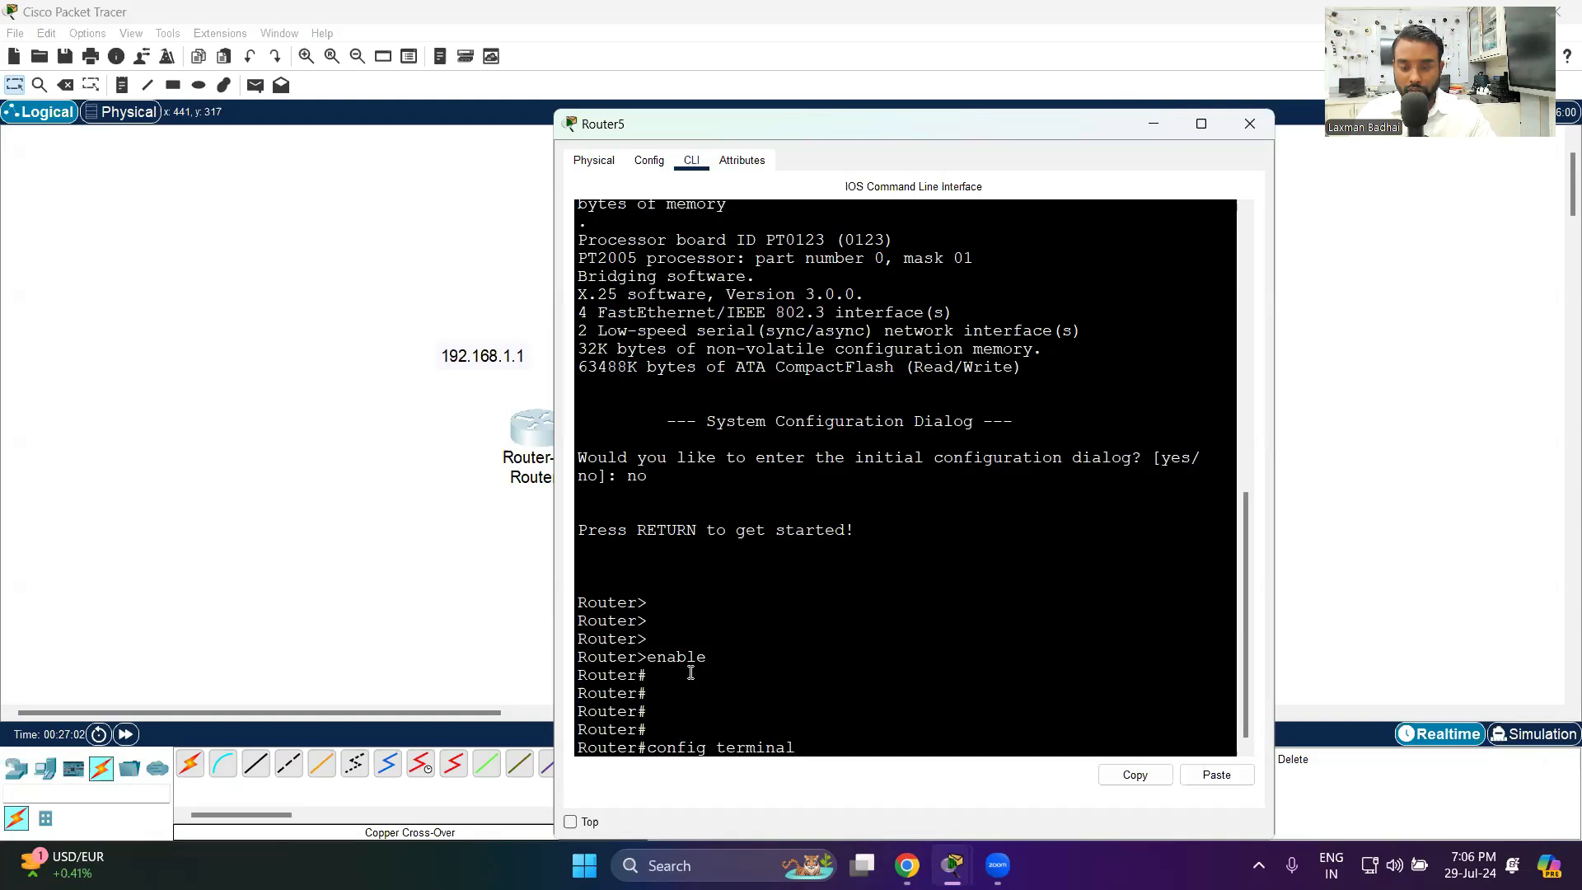
key("Return")
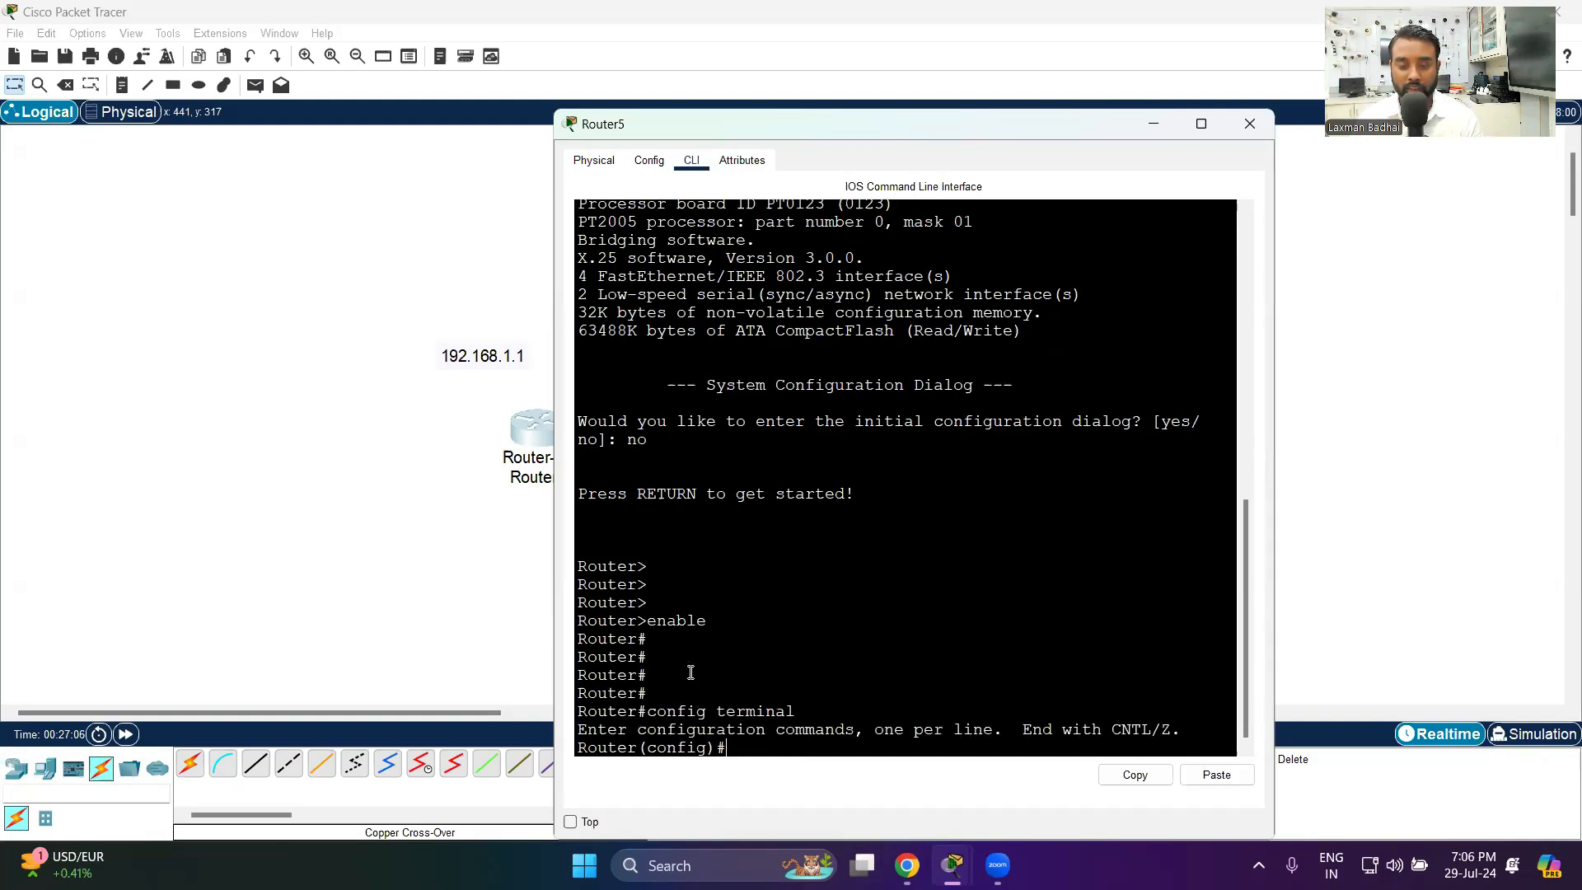
key("Return")
key("Return")
key("Return")
key("Return")
key("Return")
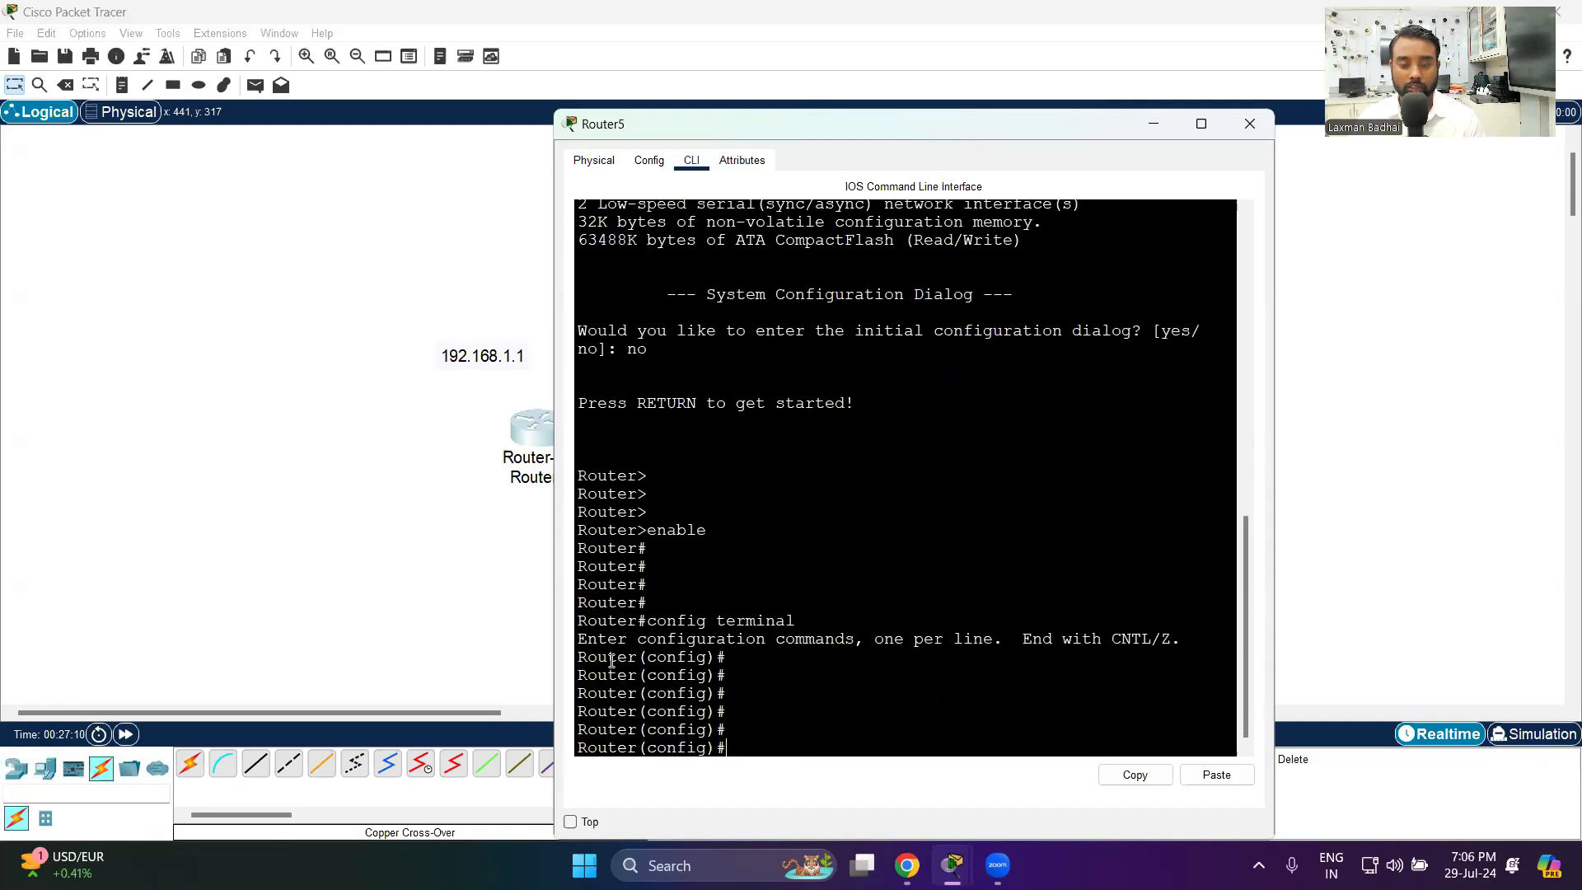
left_click_drag(609, 660, 778, 663)
left_click(791, 657)
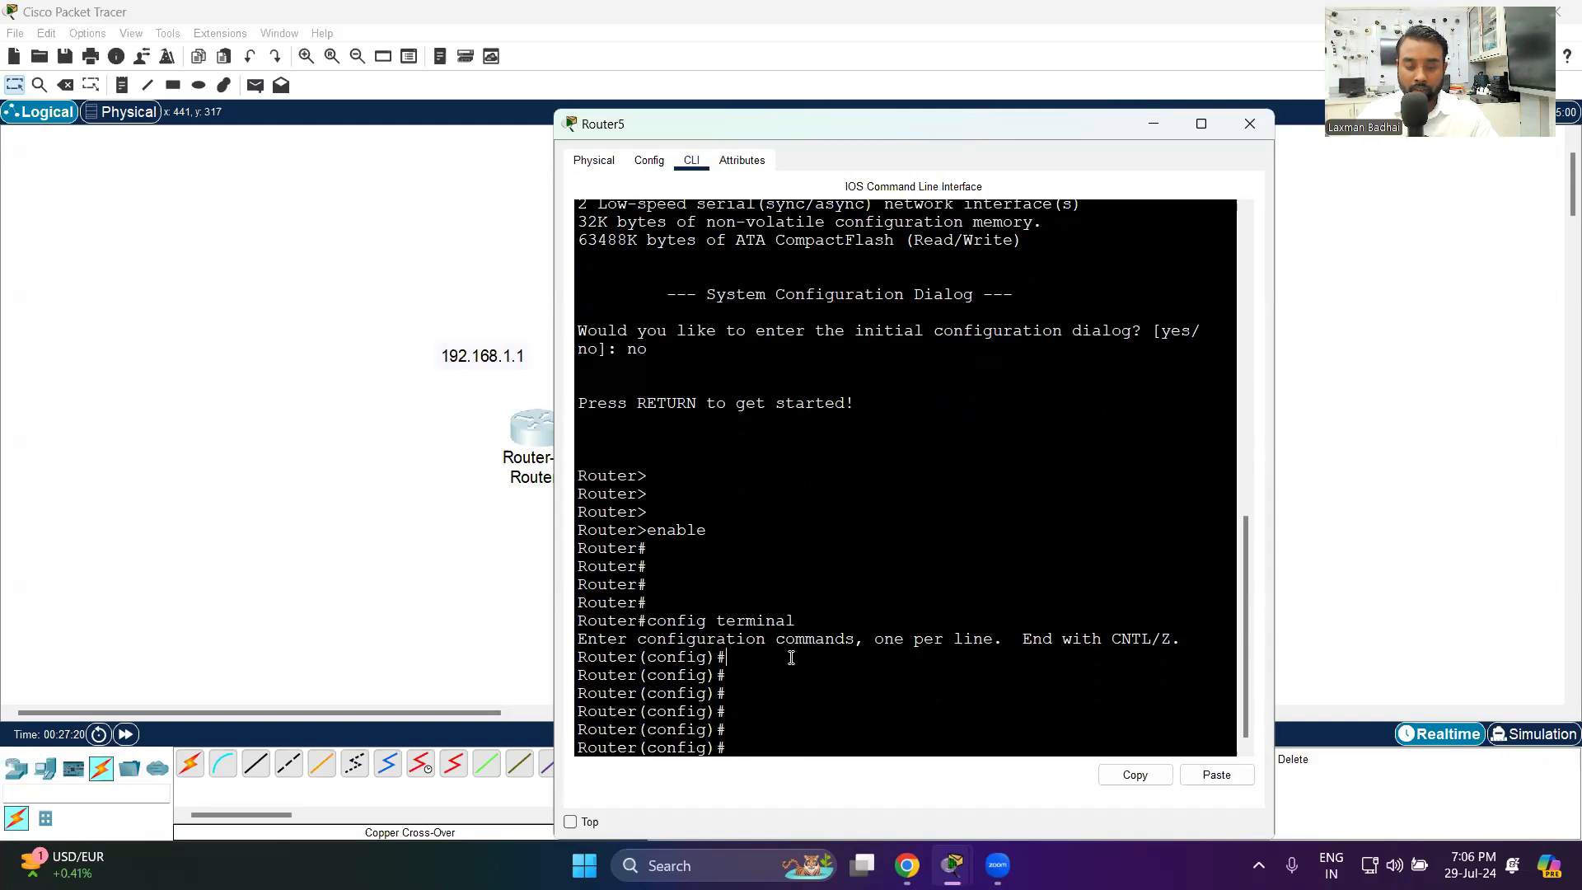
- Enter interface configuration mode for FastEthernet 0/0 on Router5 with the interface fastethernet 0/0 command
type("interface")
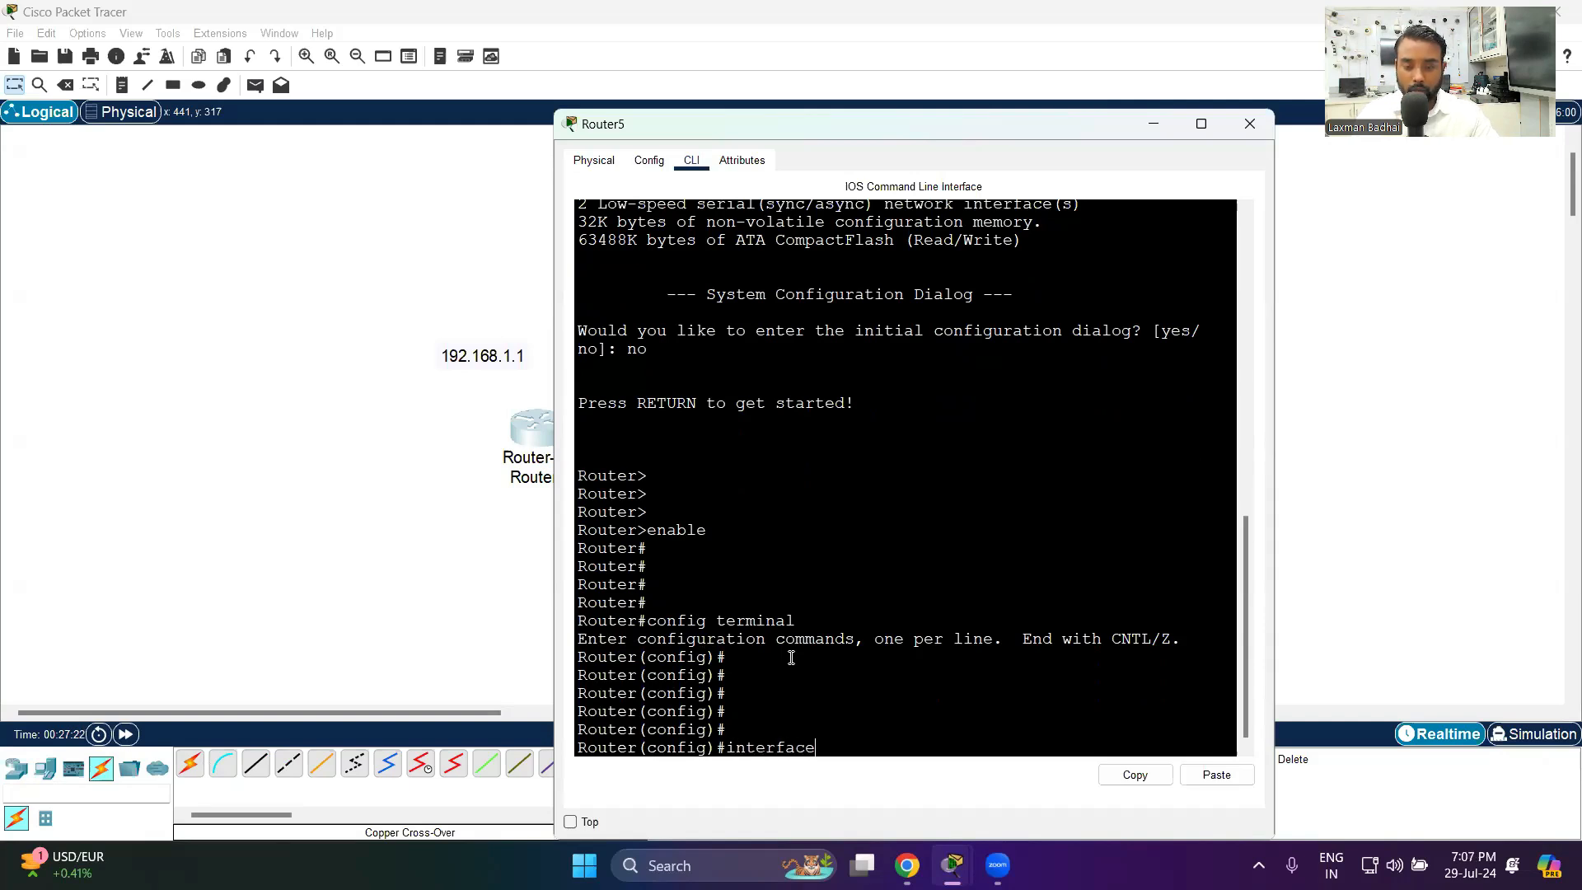
double_click(781, 748)
left_click(884, 748)
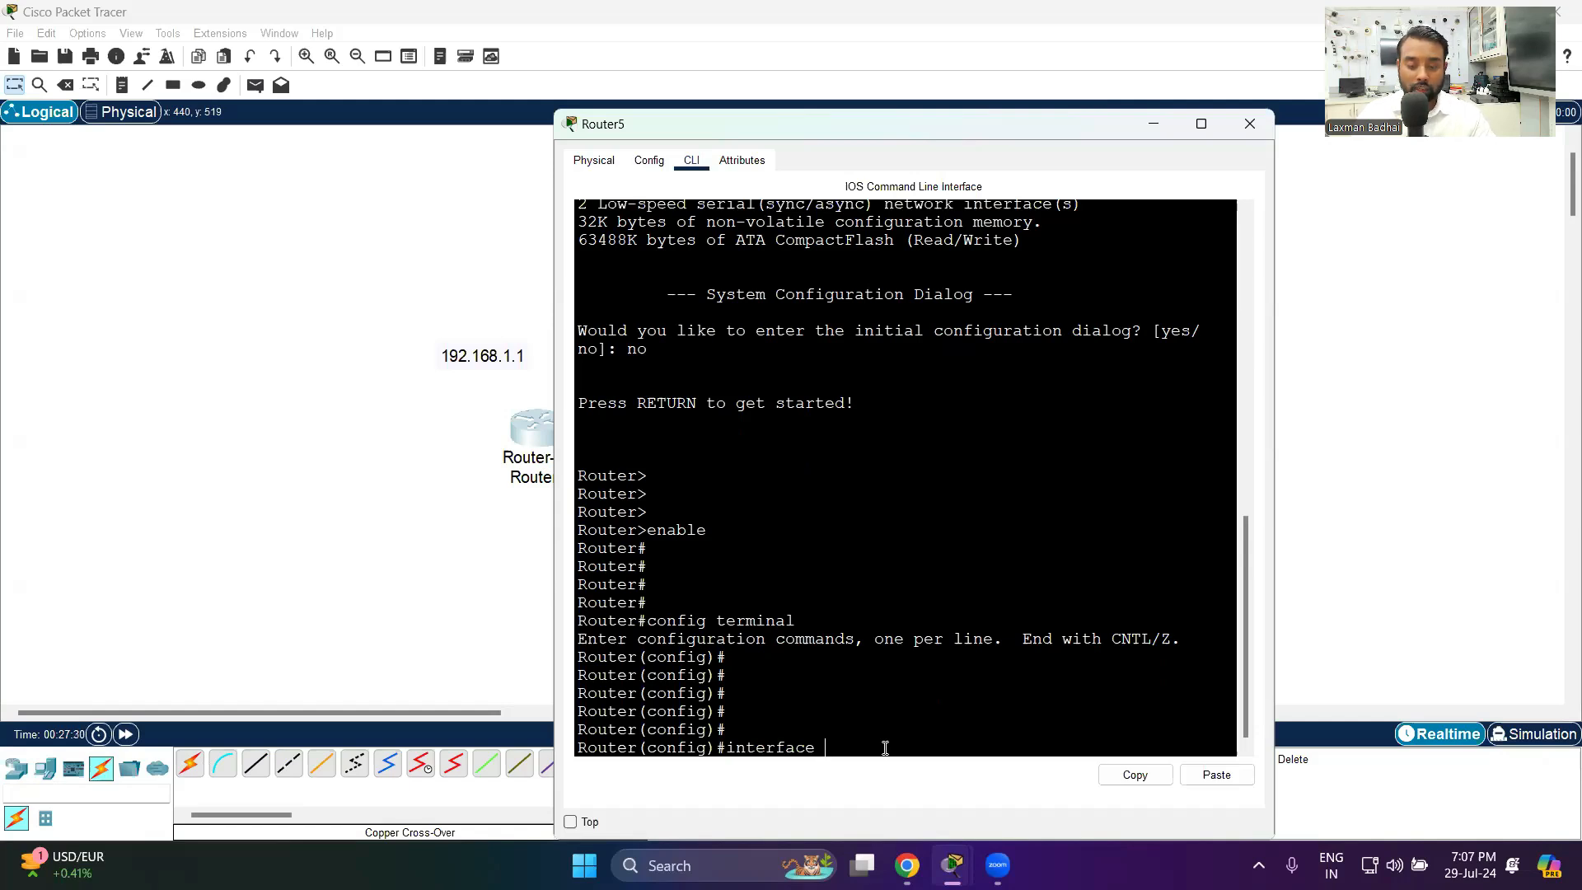
type("fast")
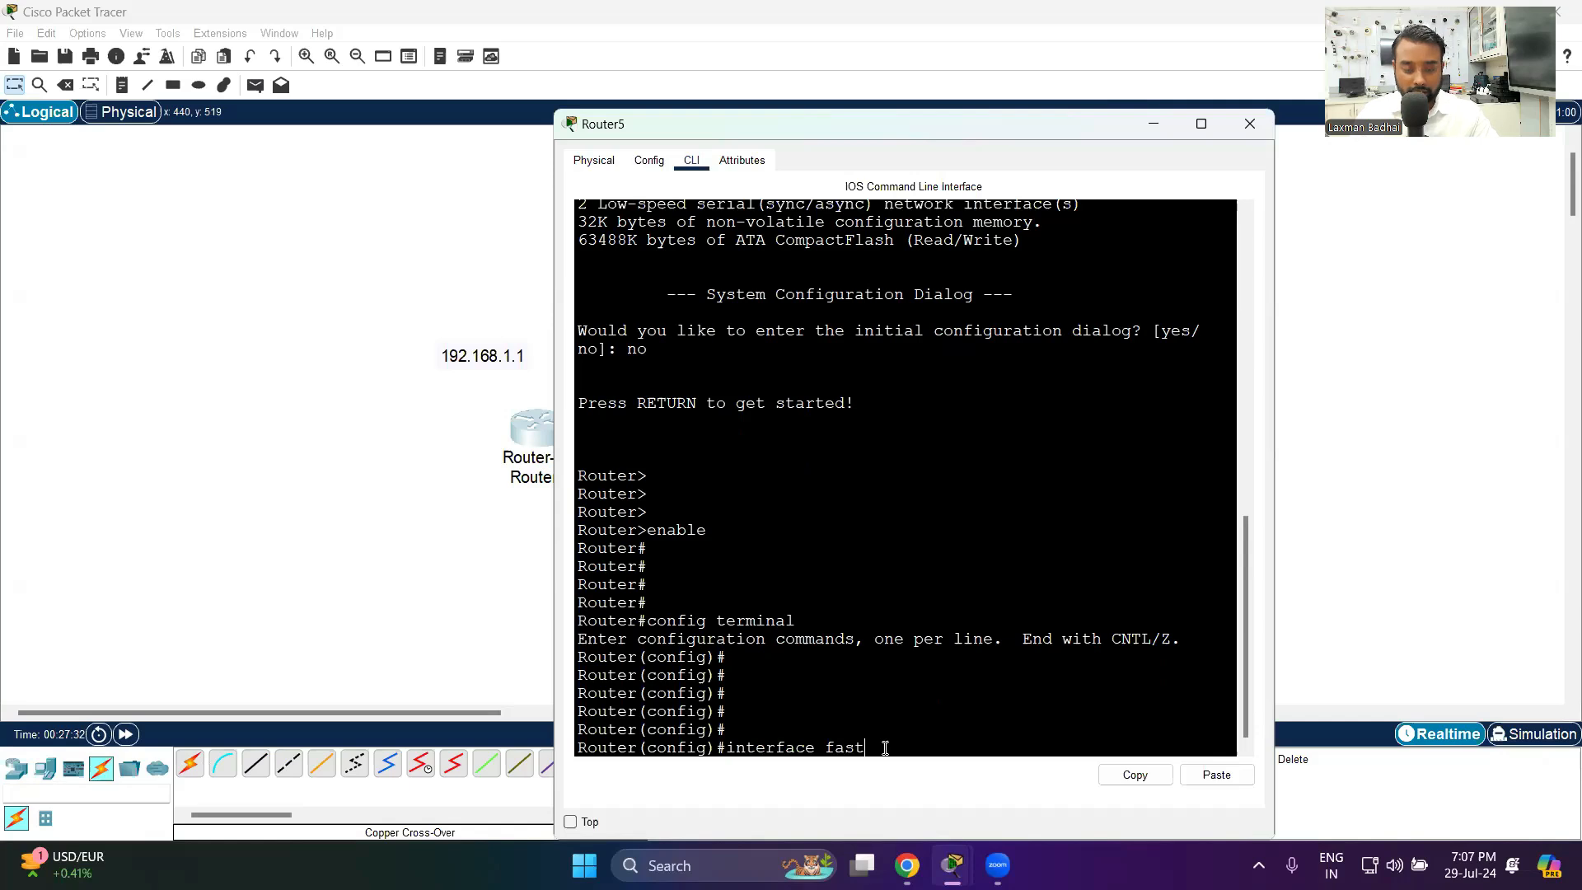
type("ethernet 0")
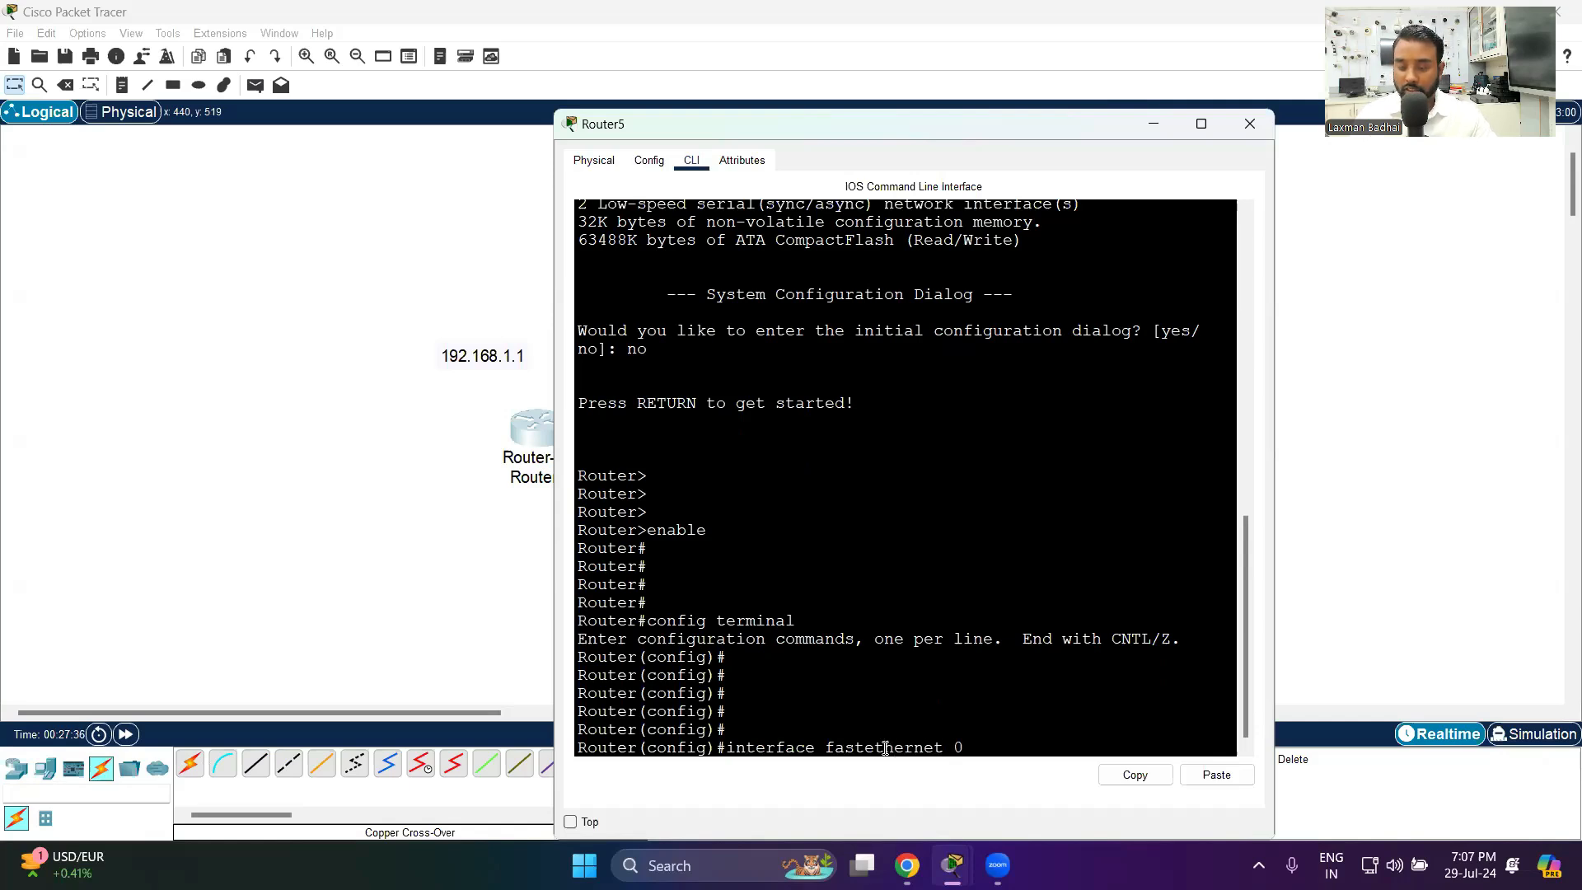
type("/0")
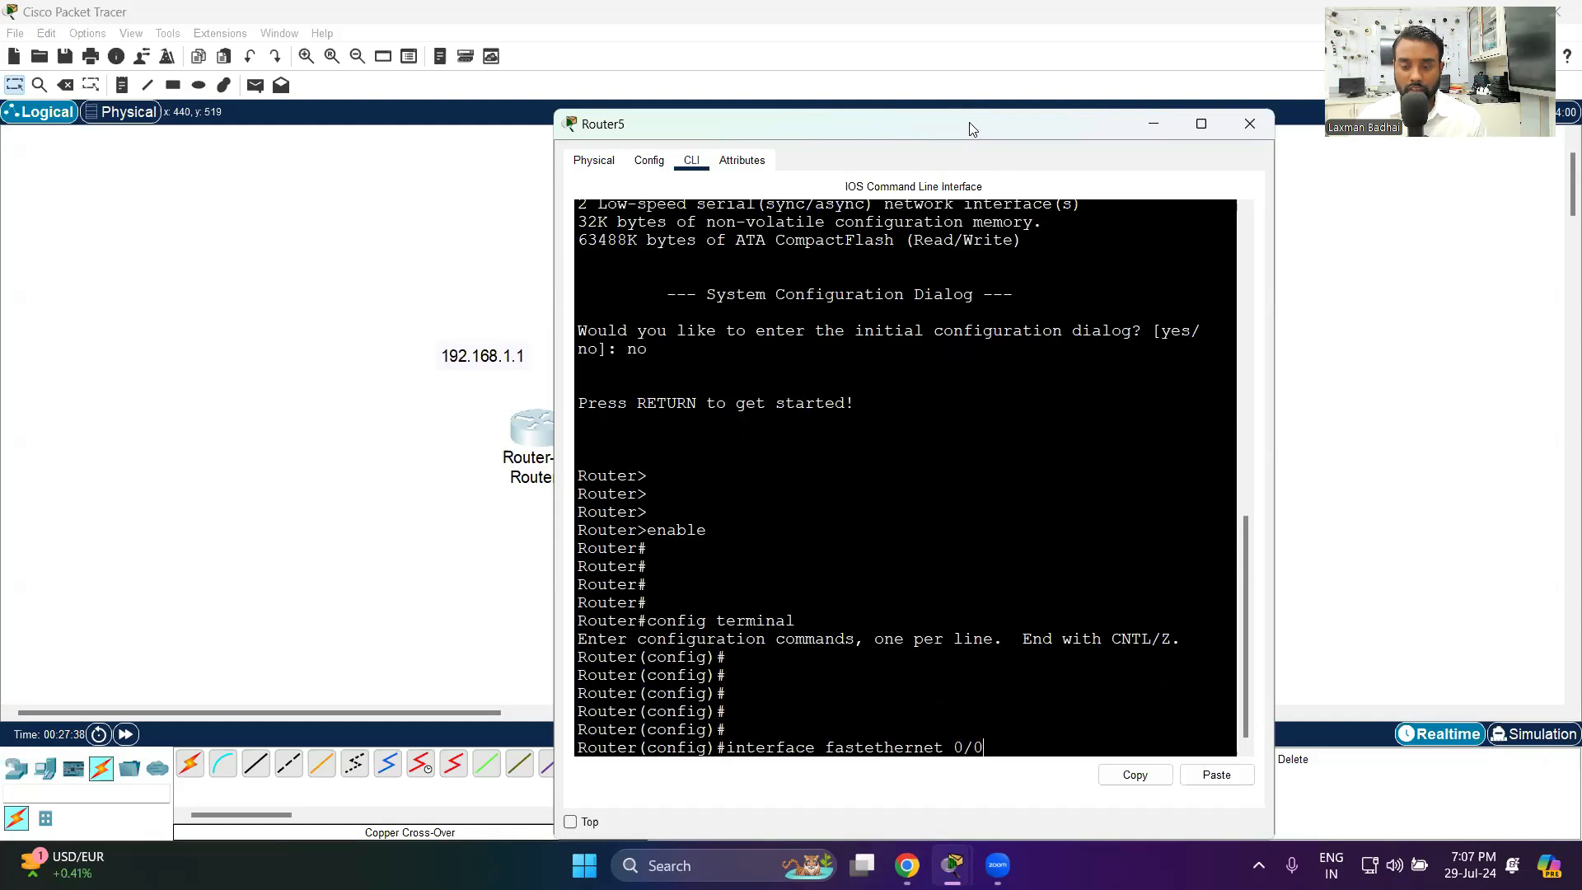
key("Return")
key("Return")
key("Return")
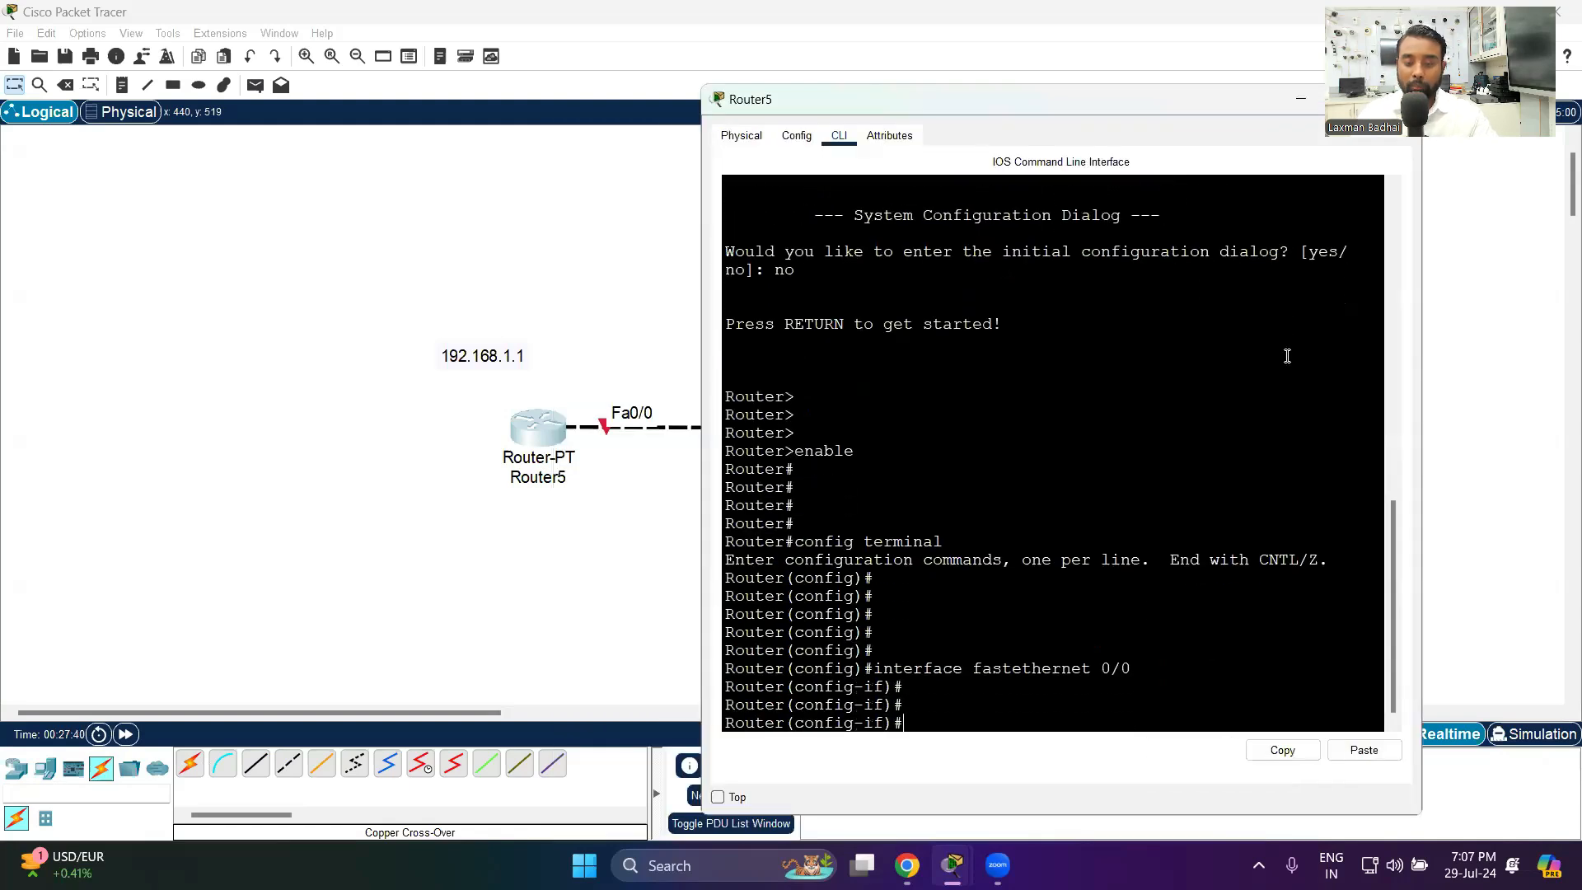
- Assign the IP address 192.168.1.1 with subnet mask 255.255.255.0 to Router5's FastEthernet 0/0 interface
type("ip ad")
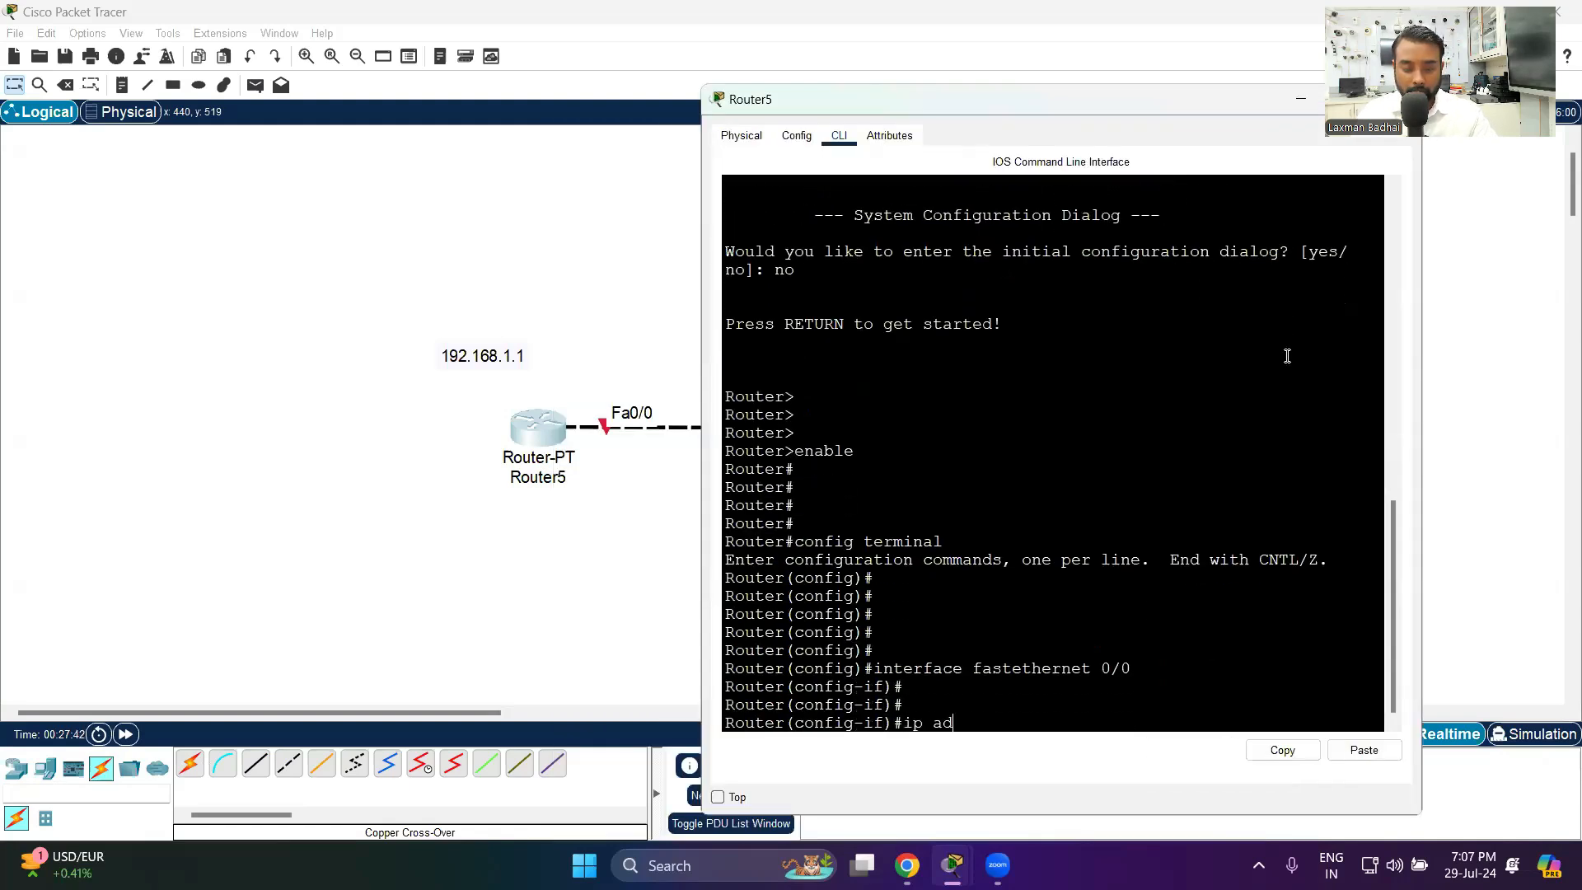
type("dress 19")
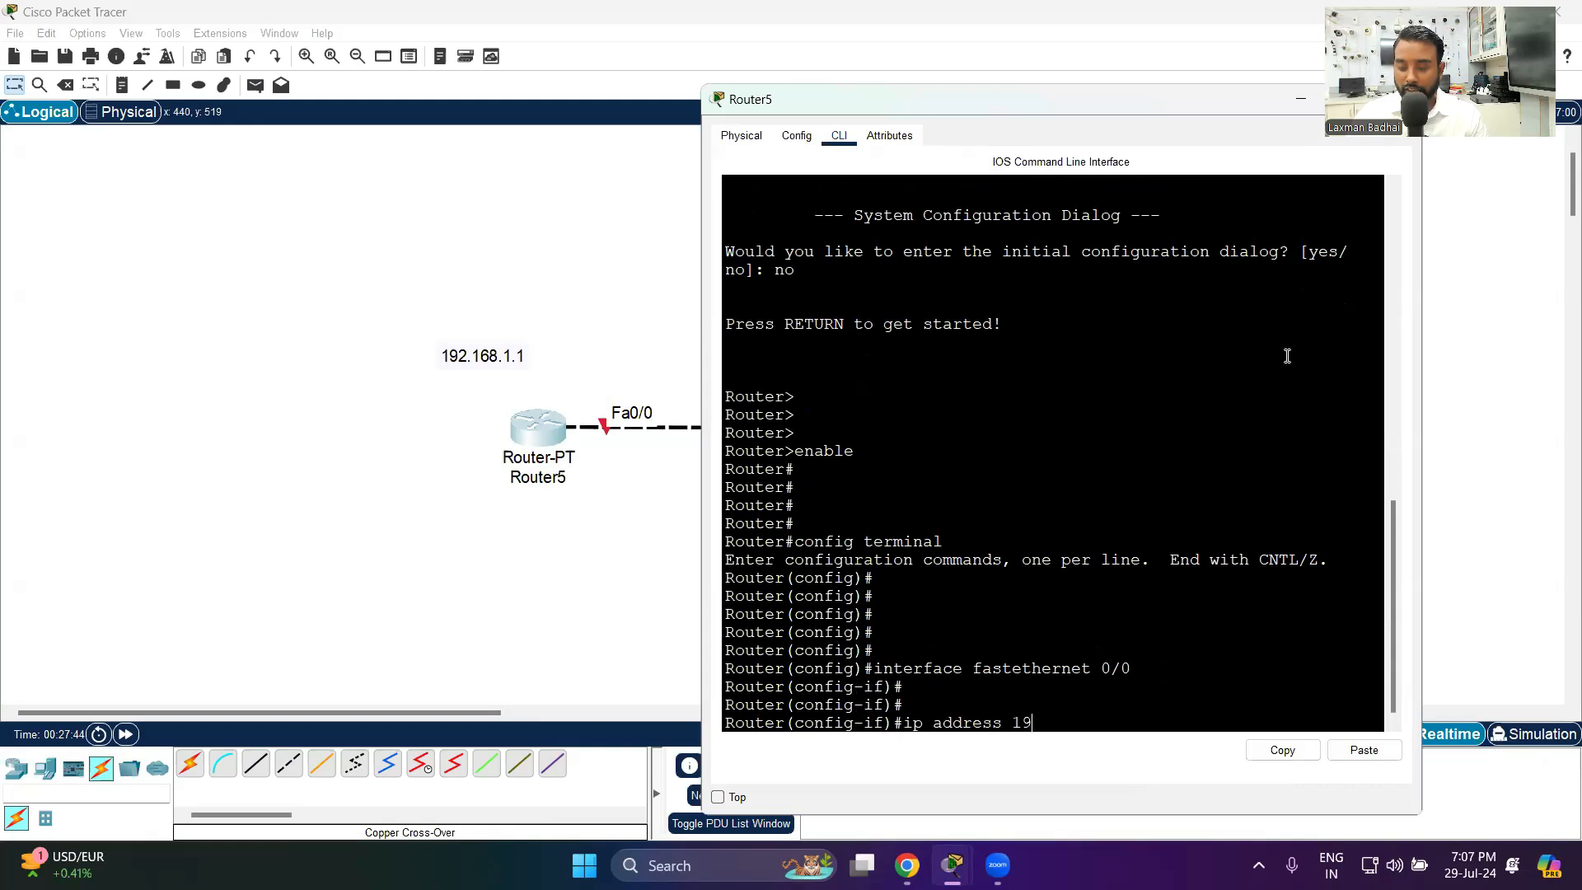
type("2.168.1.")
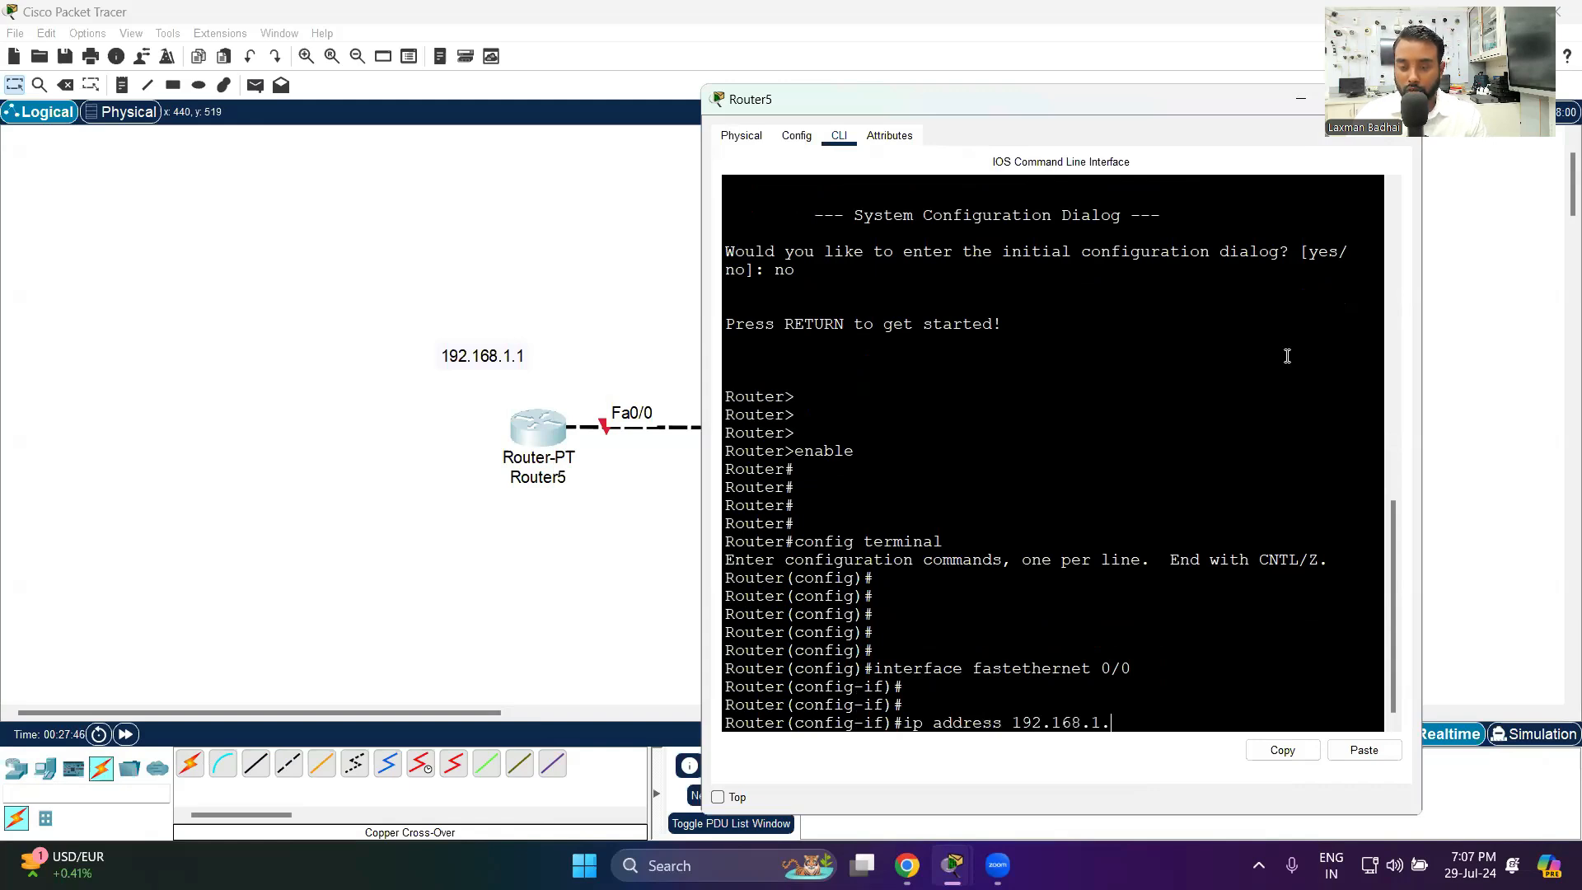
type("1 255.255.")
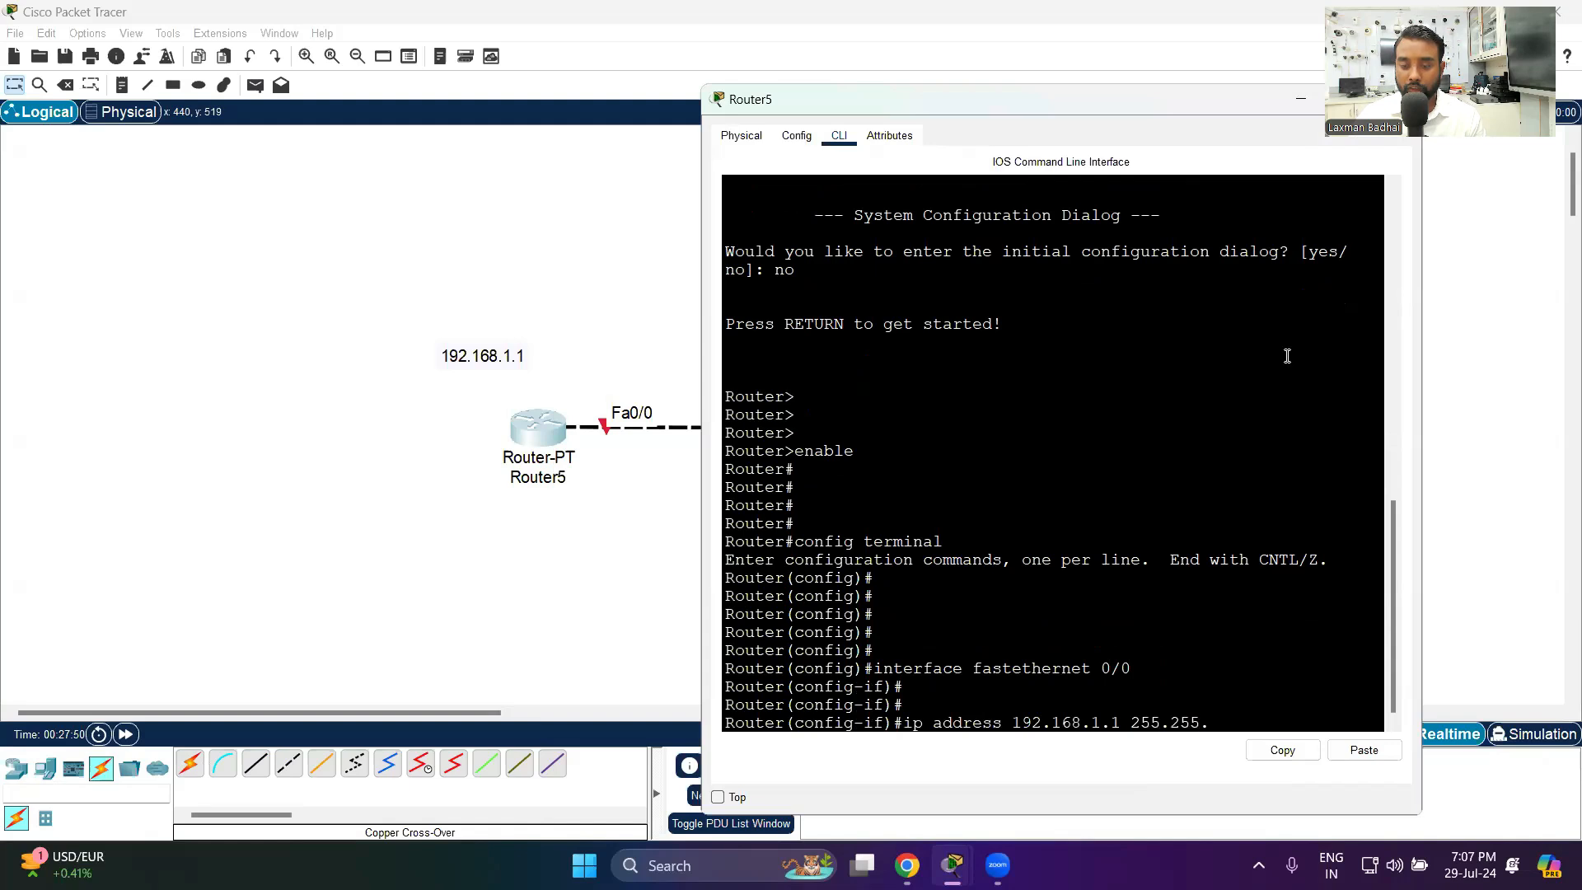
type("255.0")
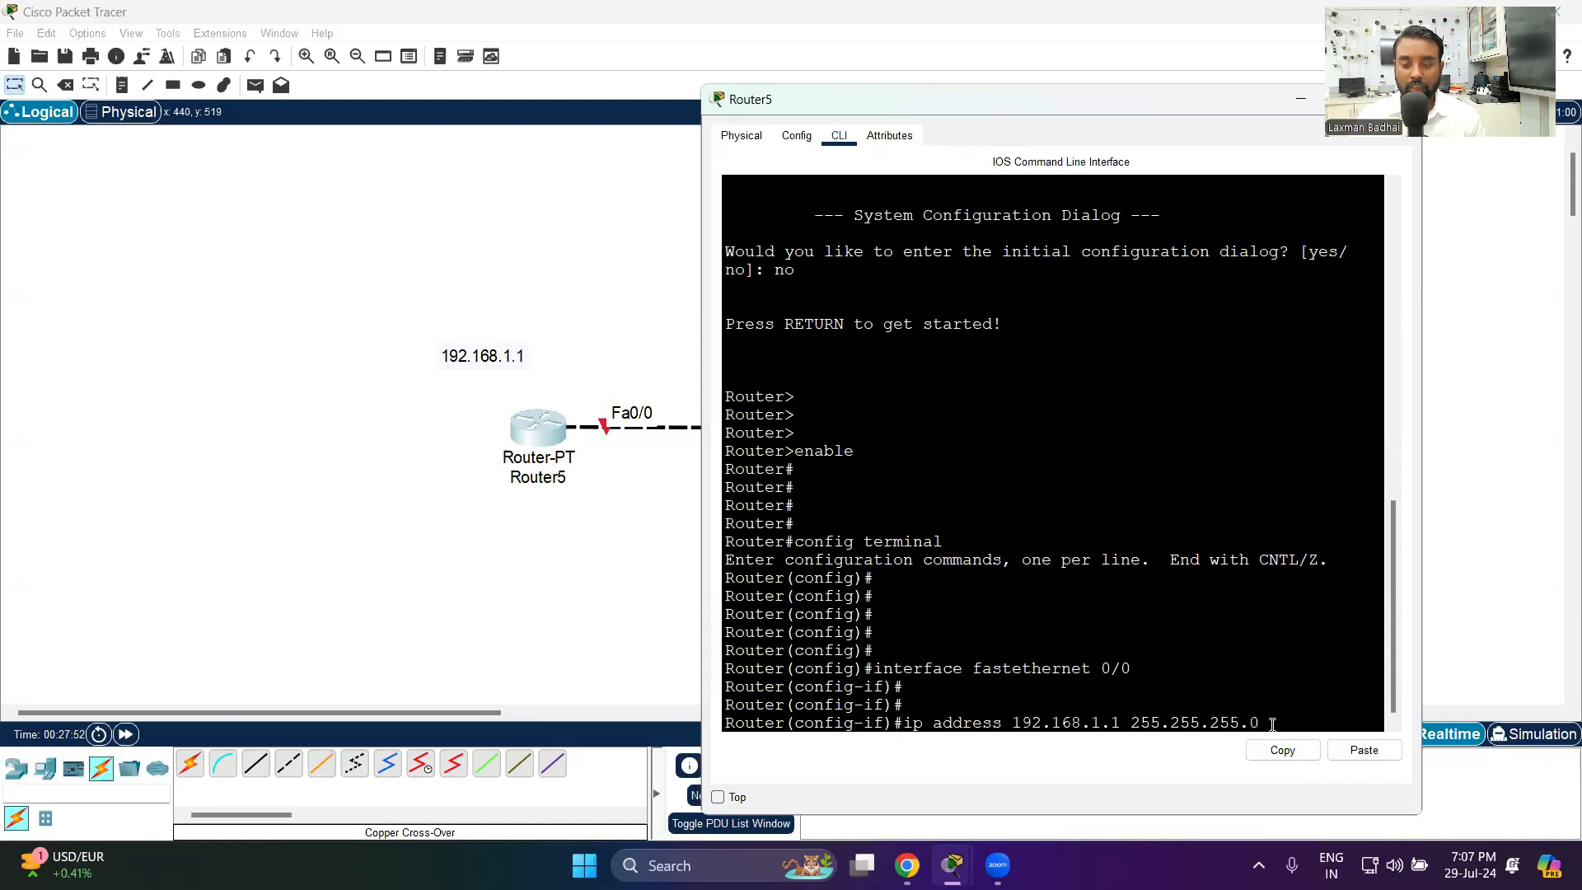
left_click_drag(1265, 722, 995, 722)
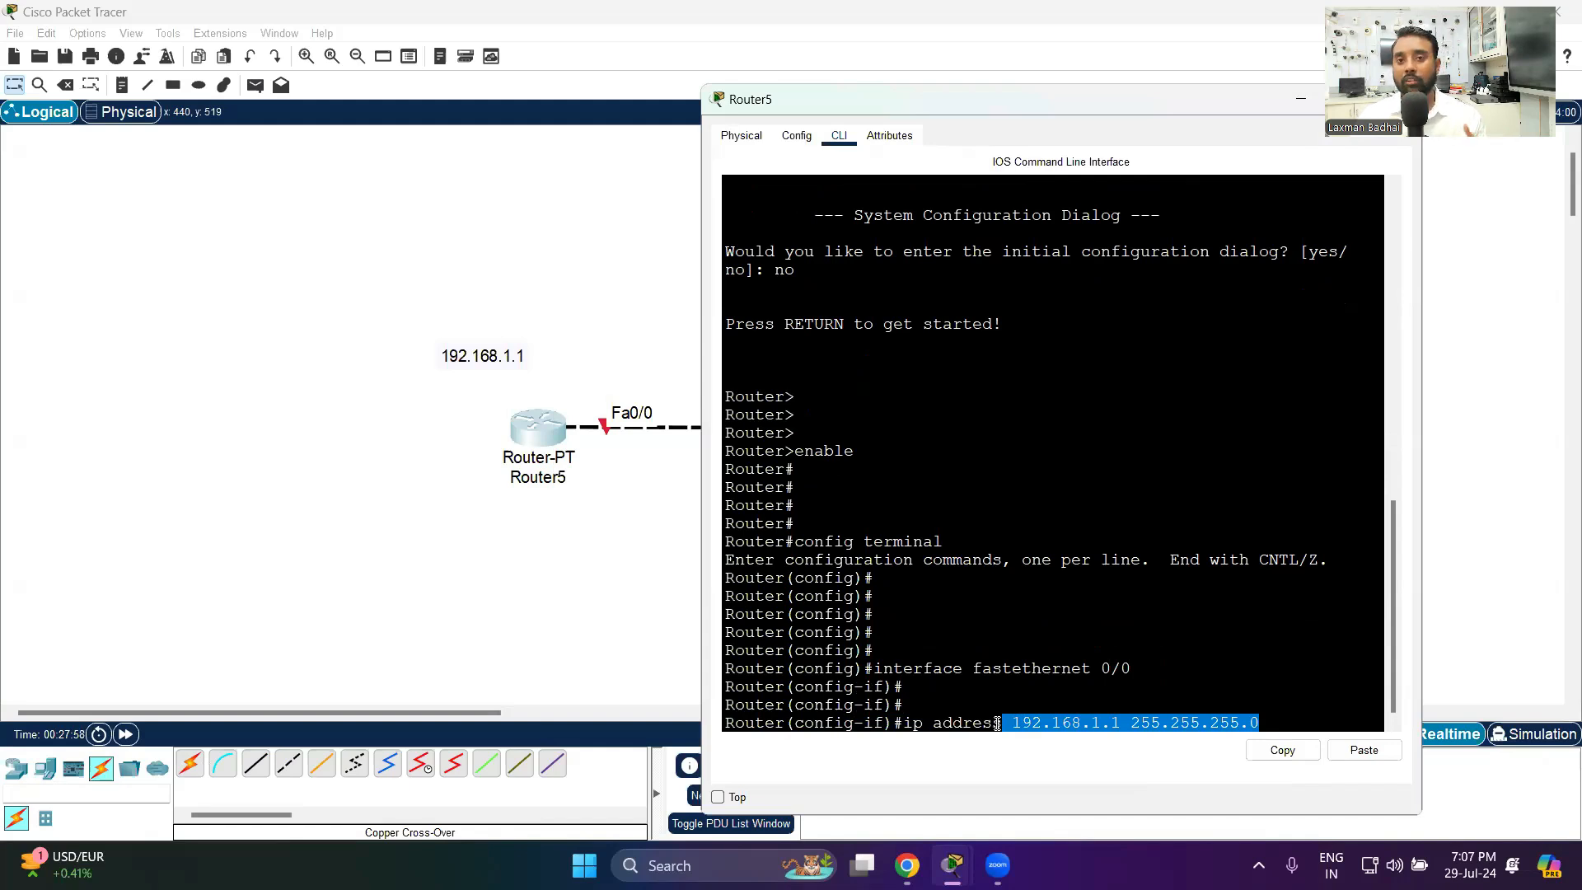
left_click(1308, 710)
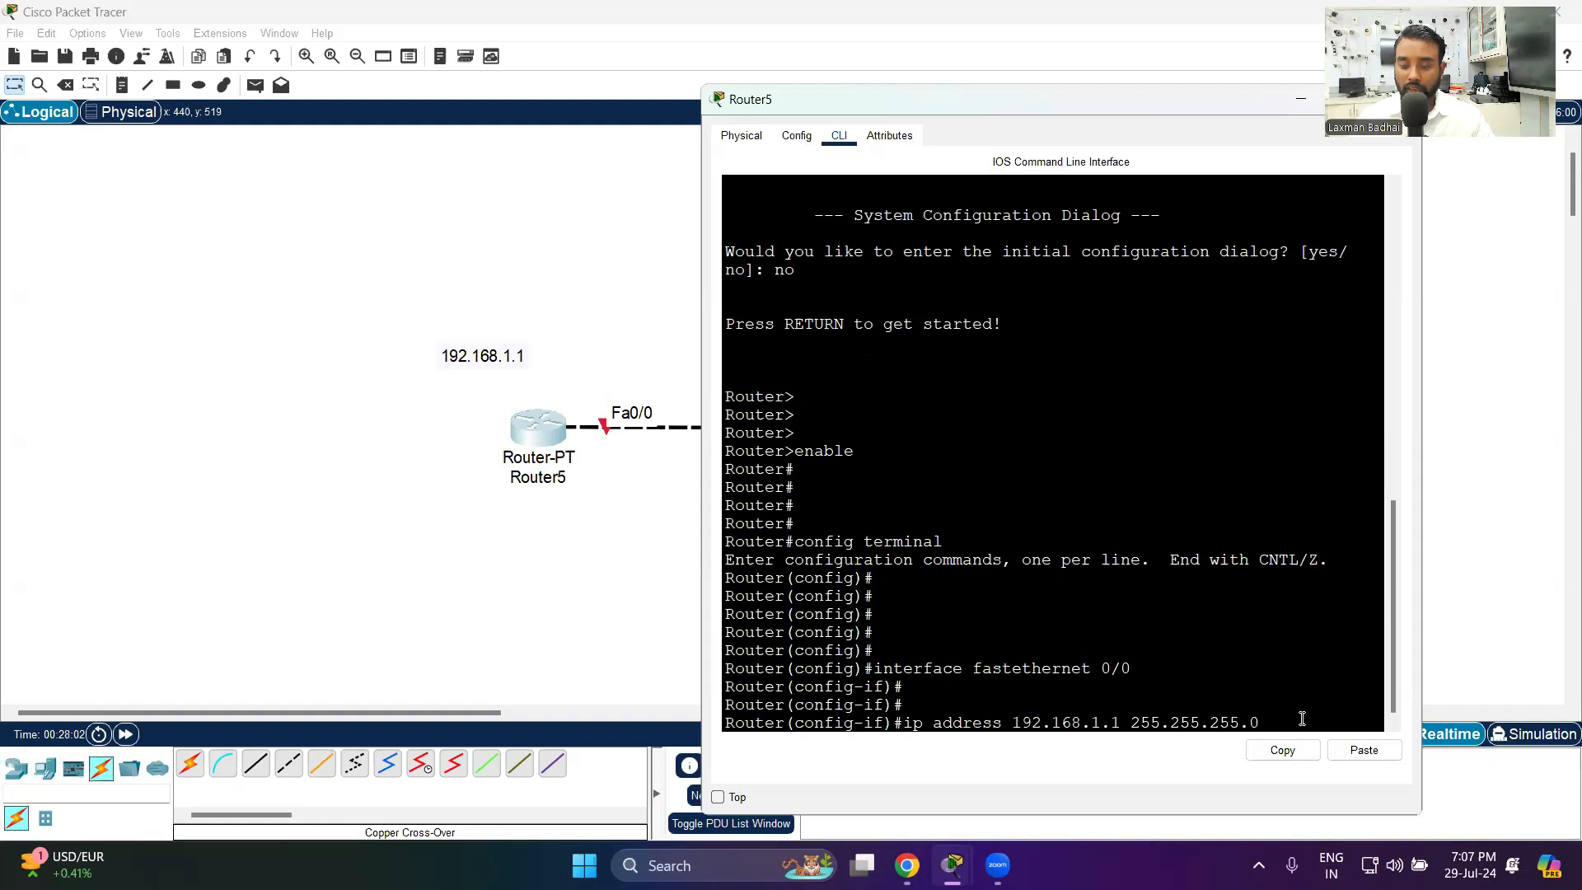
key("Return")
key("Return")
key("Return")
key("Return")
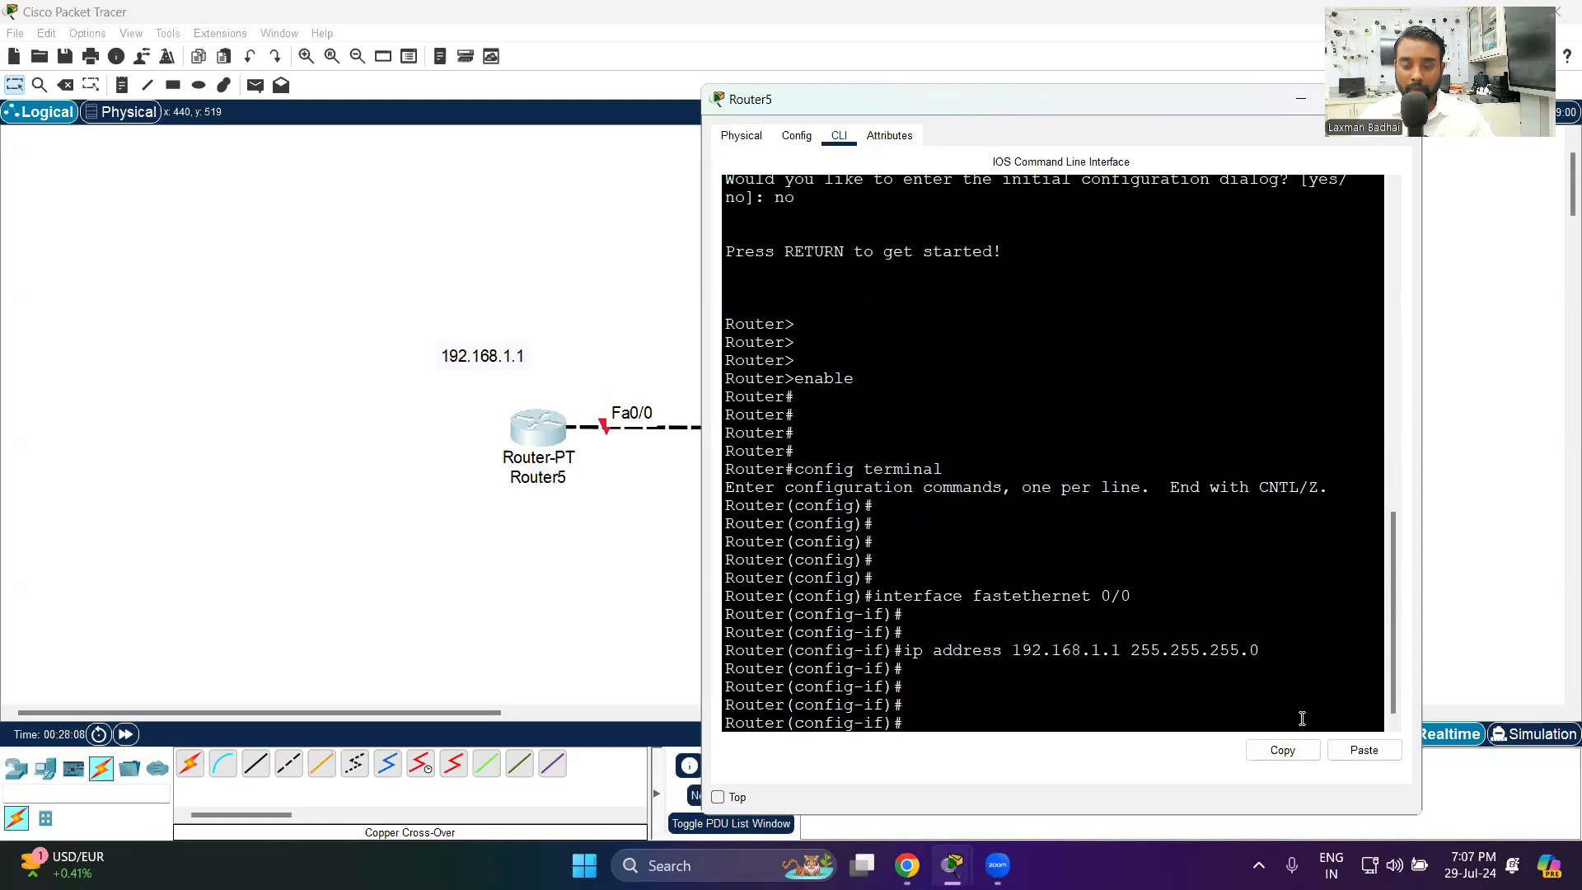
- Enable Router5's FastEthernet 0/0 interface with the no shutdown command and widen the router window to read the output
type("no shu")
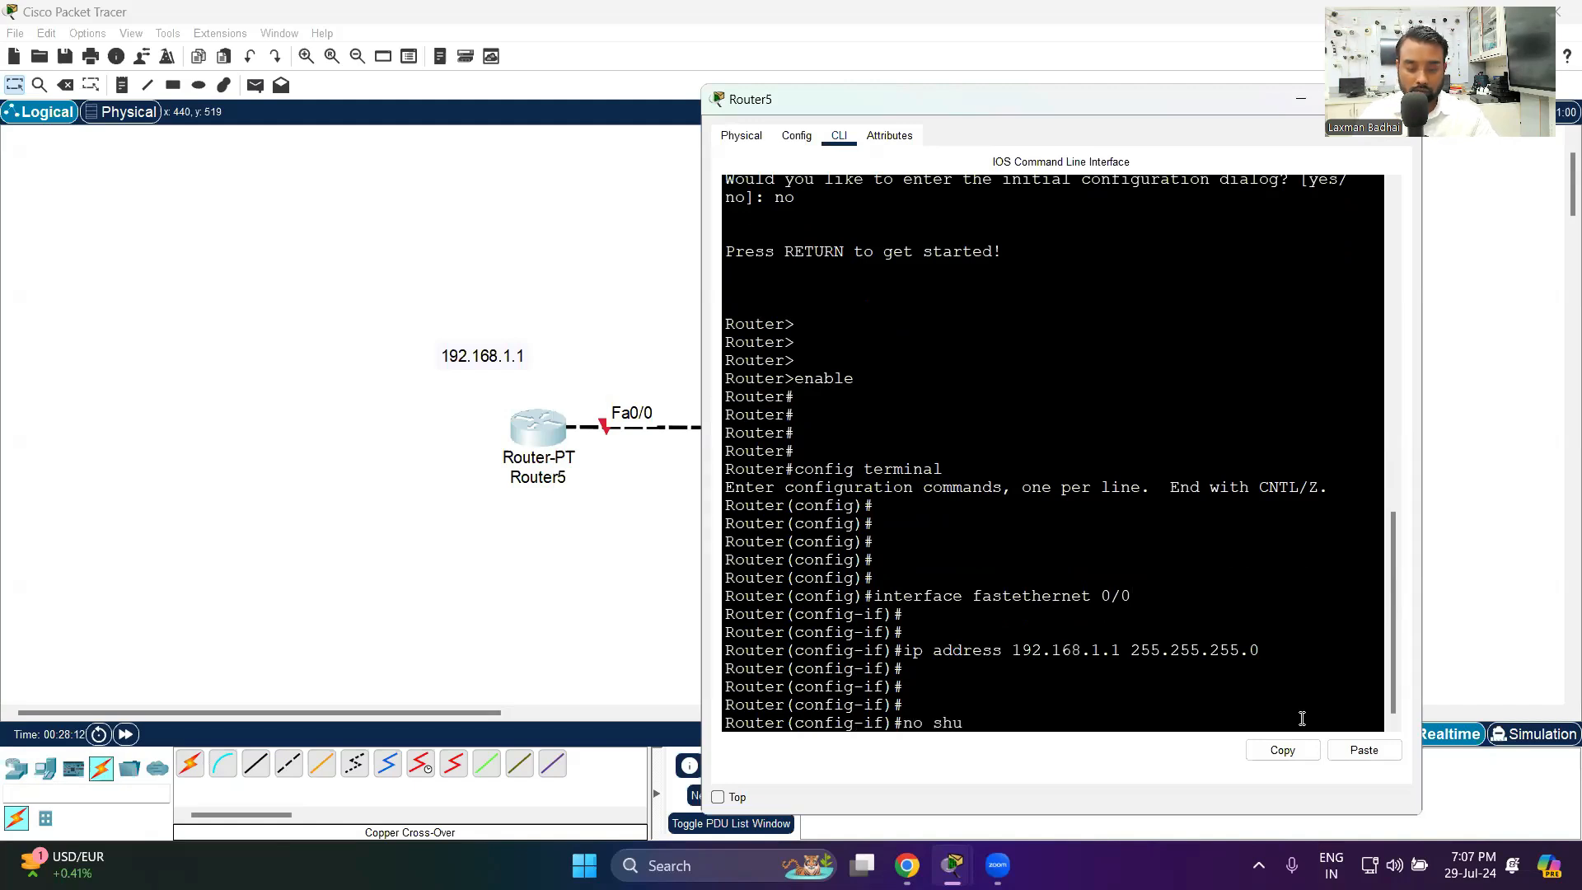
type("tdown")
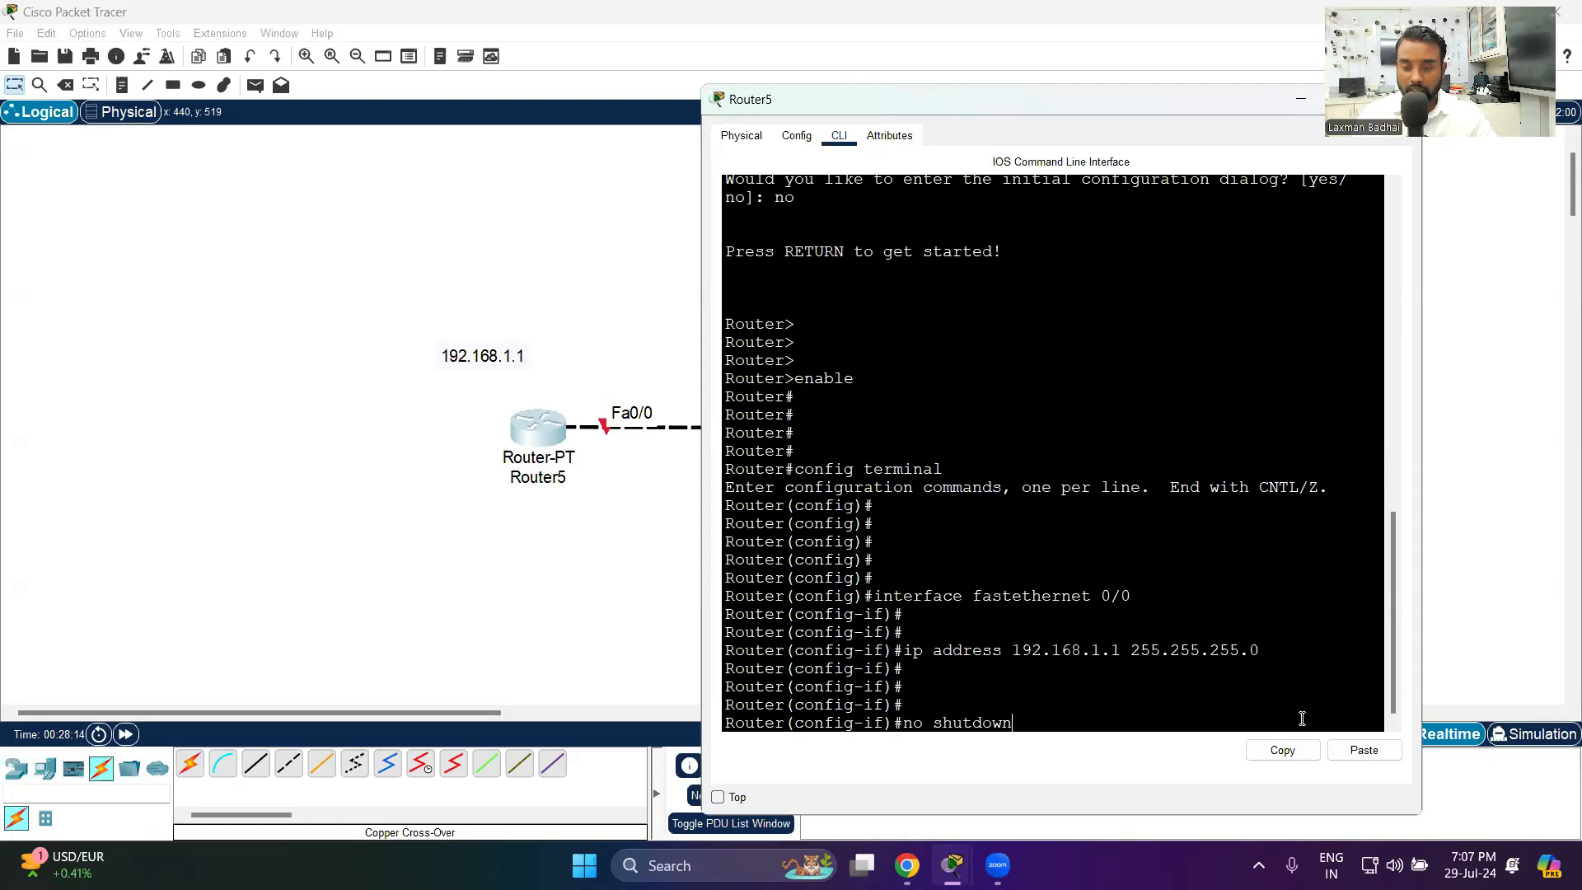
key("Return")
key("Return")
key("Return")
key("Return")
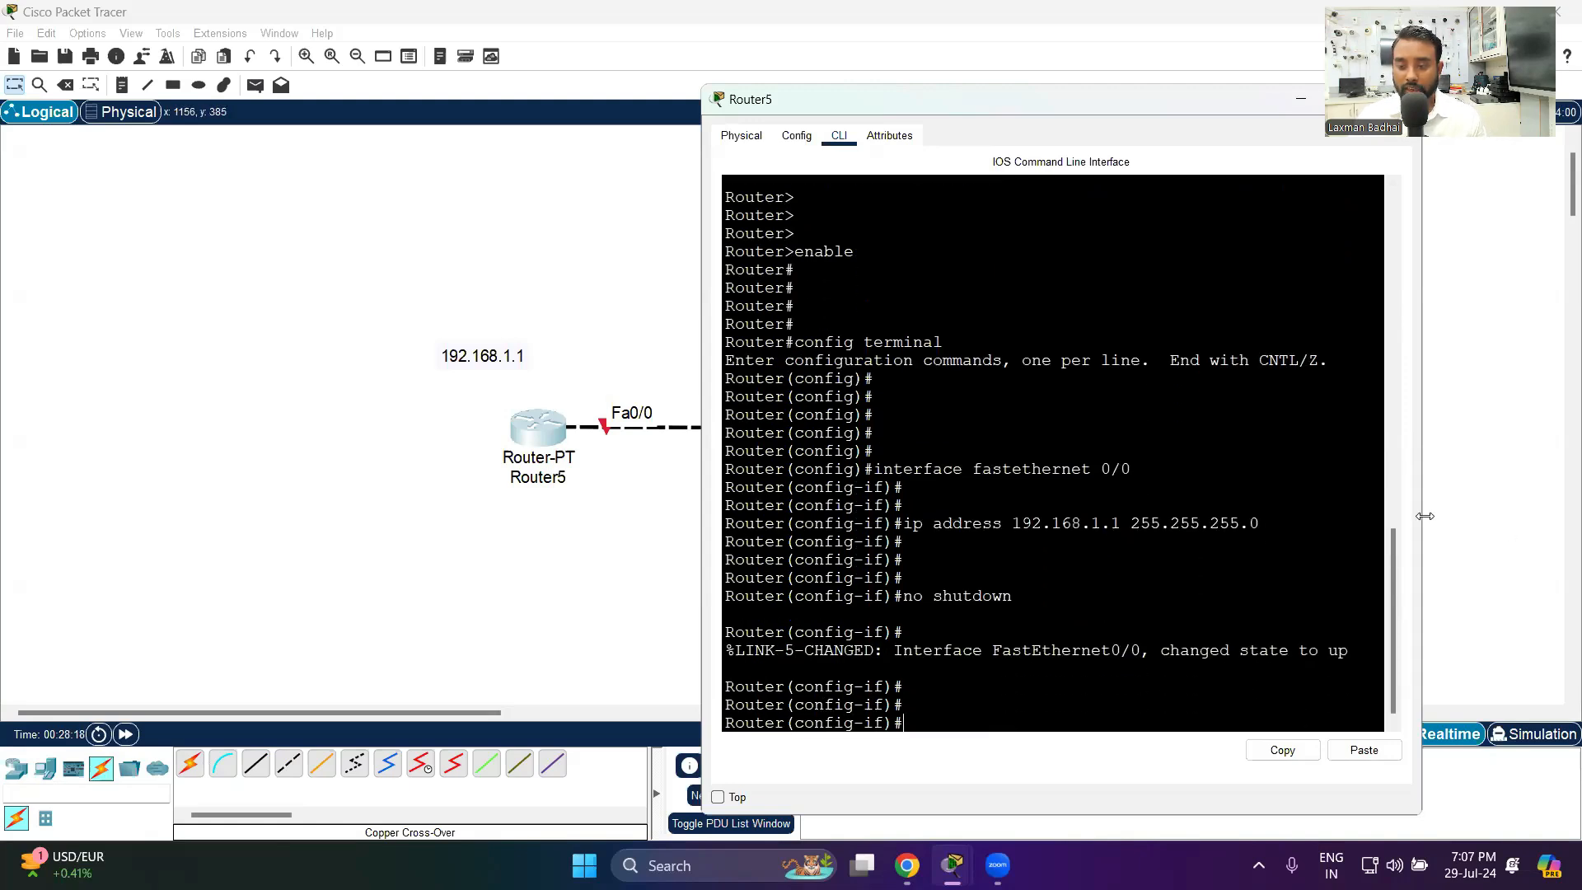
left_click_drag(1425, 516, 1573, 519)
left_click_drag(1288, 652, 1070, 652)
left_click(976, 706)
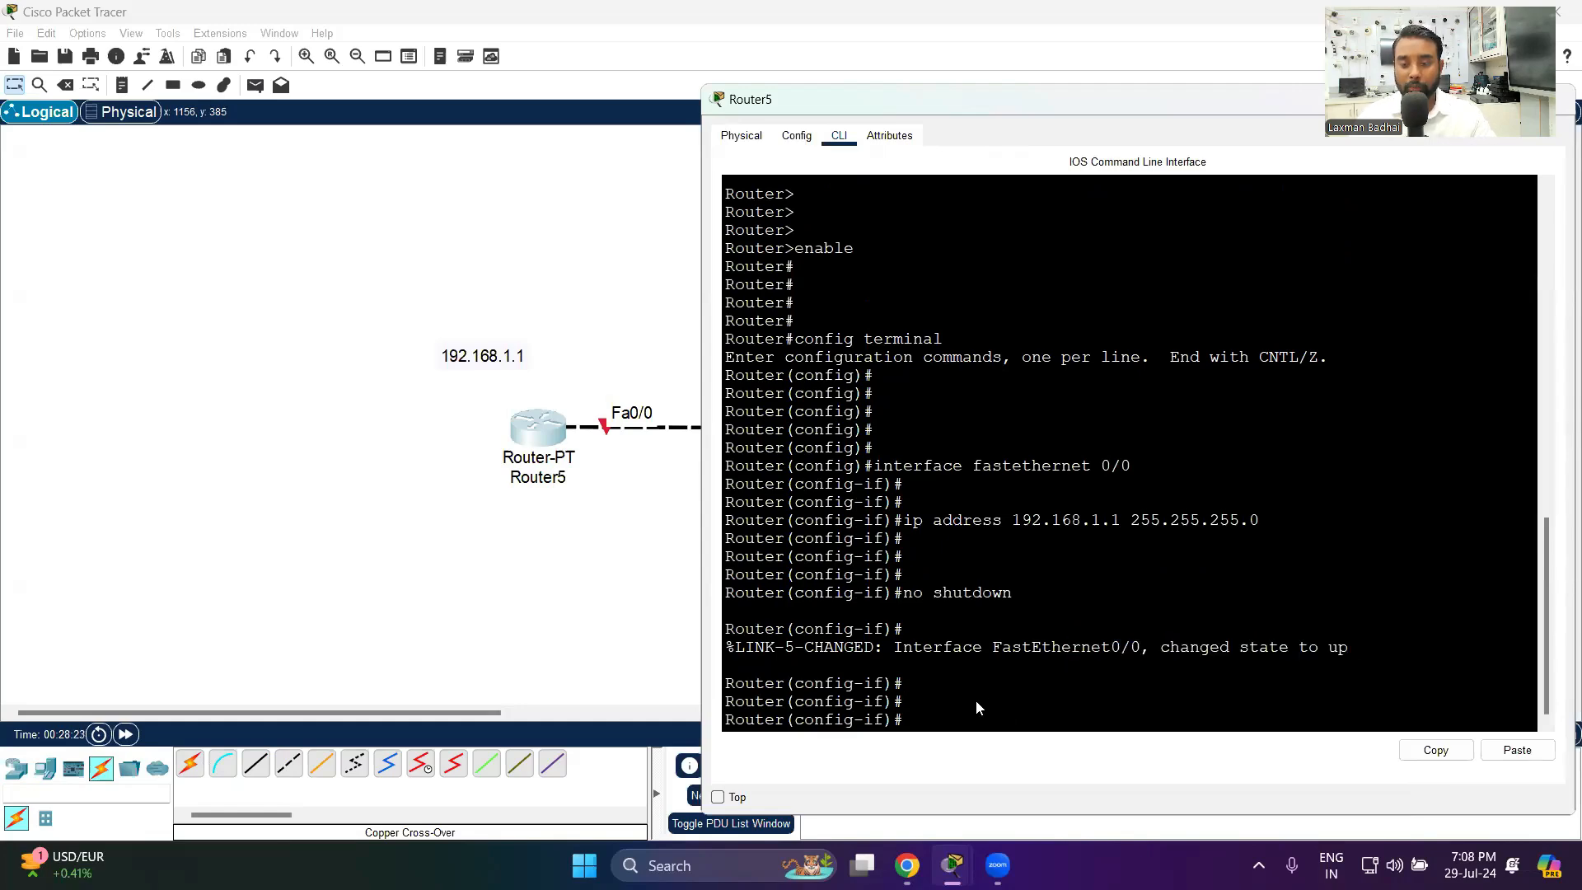
- Run show ip interface brief on Router6 and widen its window to check the FastEthernet0/0 row
type("ace ")
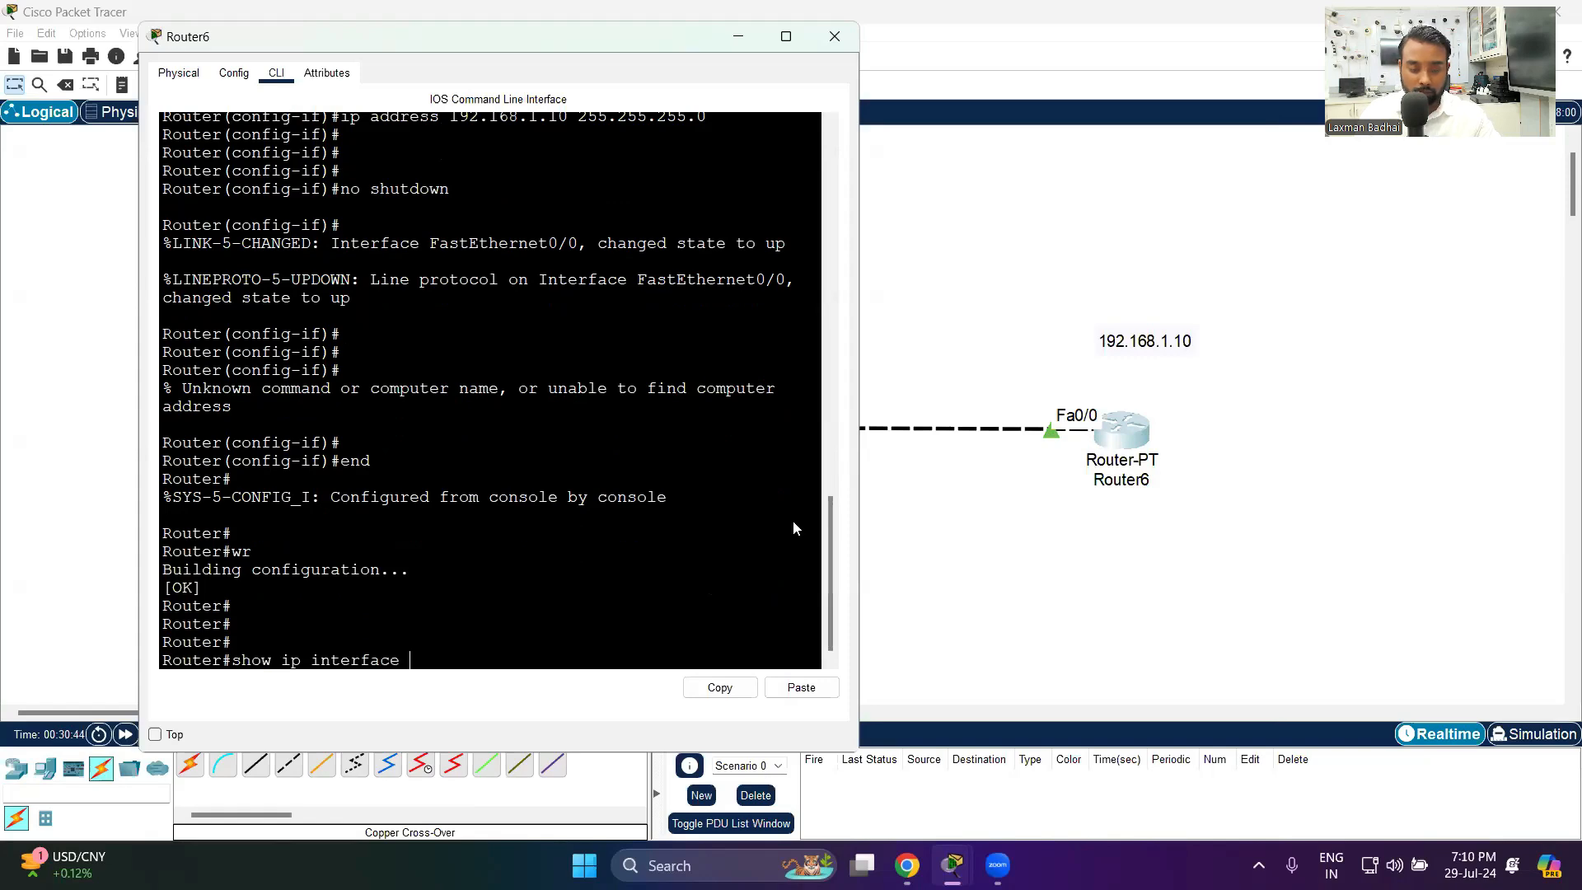
type("brief")
key("Return")
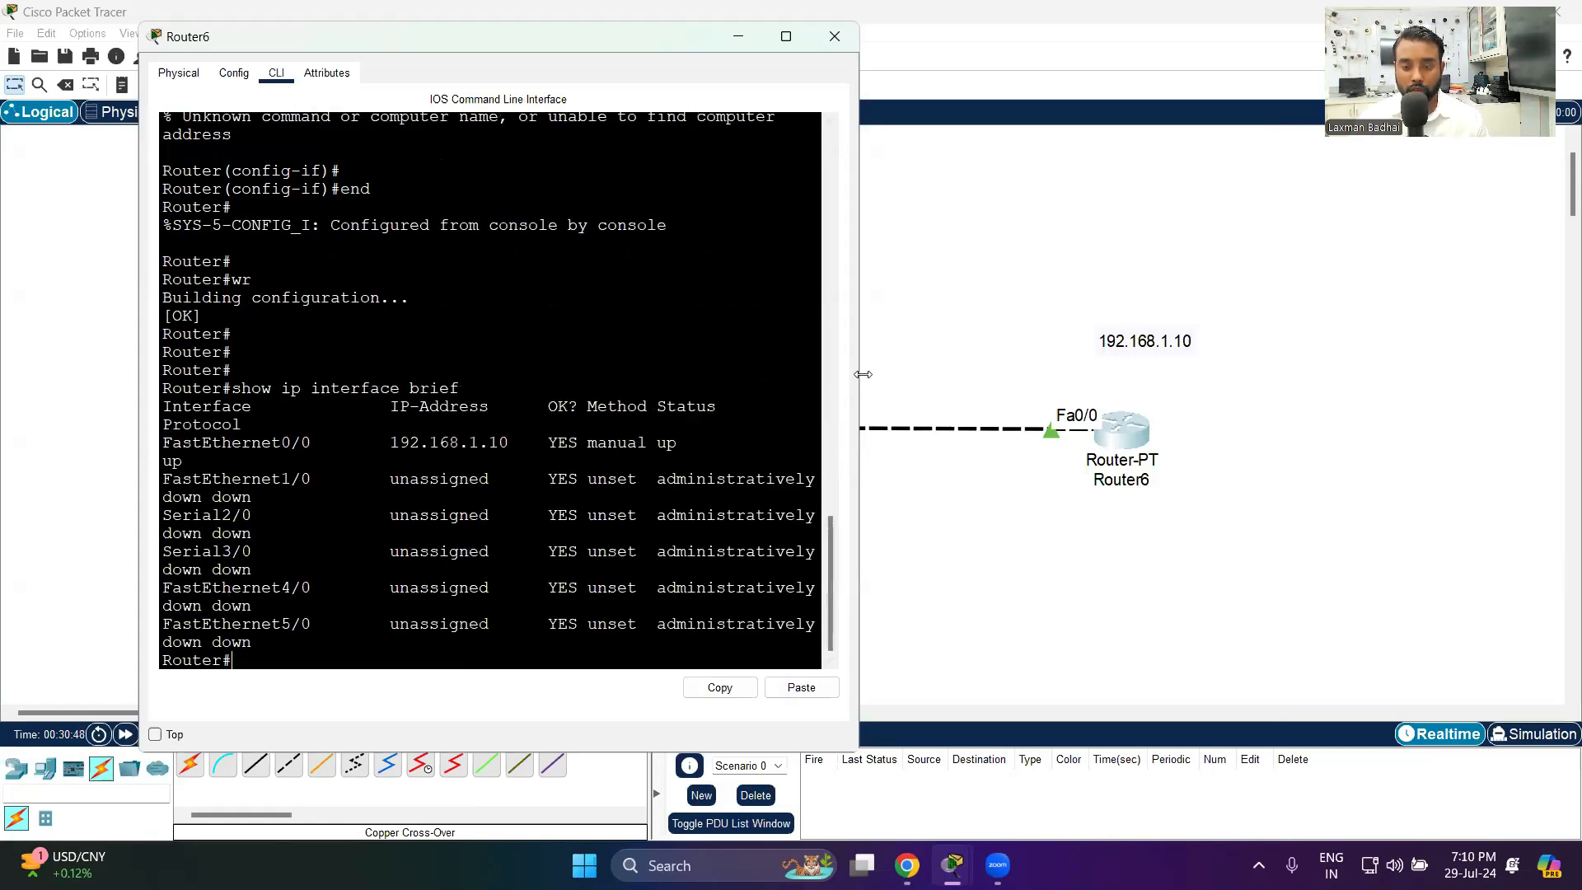
left_click_drag(862, 374, 1348, 468)
mouse_move(931, 566)
left_mouse_down()
mouse_move(168, 550)
mouse_move(923, 556)
left_mouse_up()
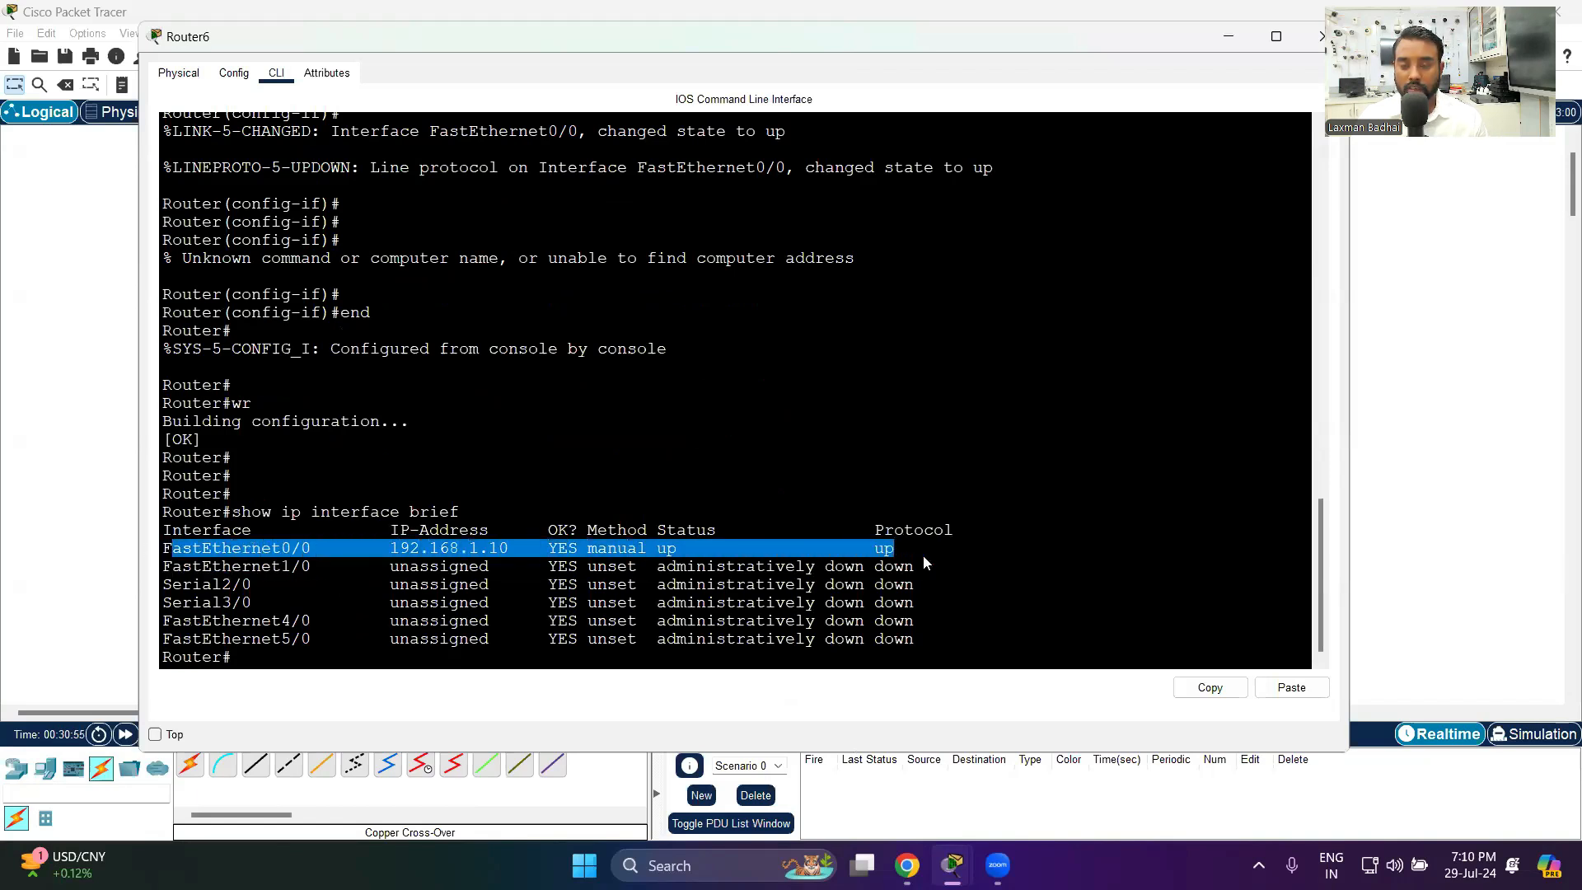
- Close Router6's window and move both routers with their IP labels together toward the upper left of the workspace
left_click(1322, 36)
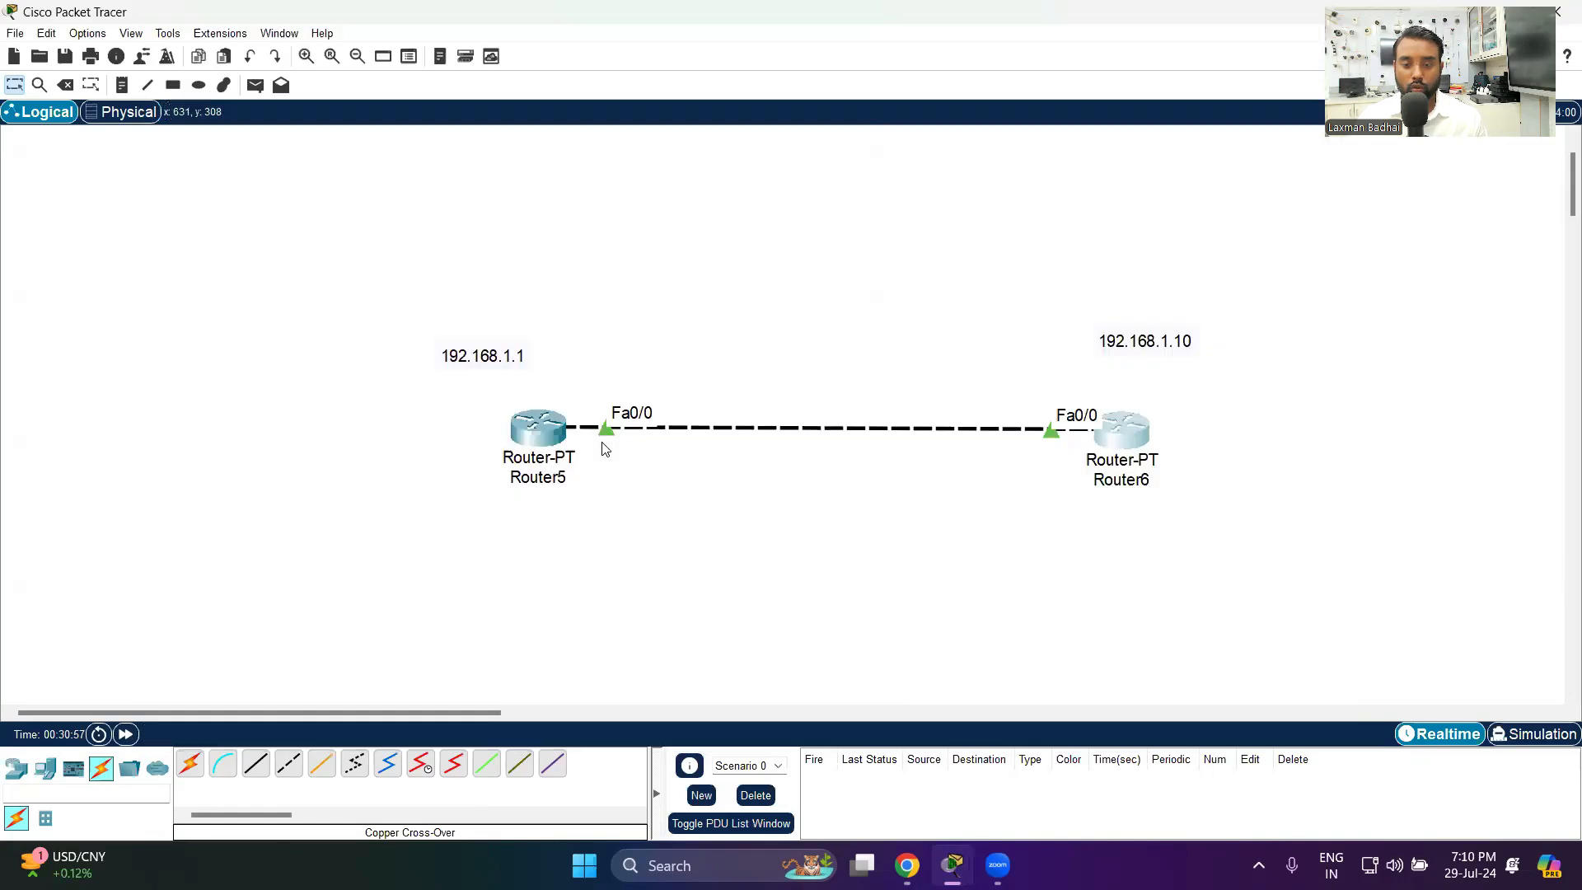
left_click_drag(362, 322, 1284, 626)
left_click_drag(1132, 434, 791, 375)
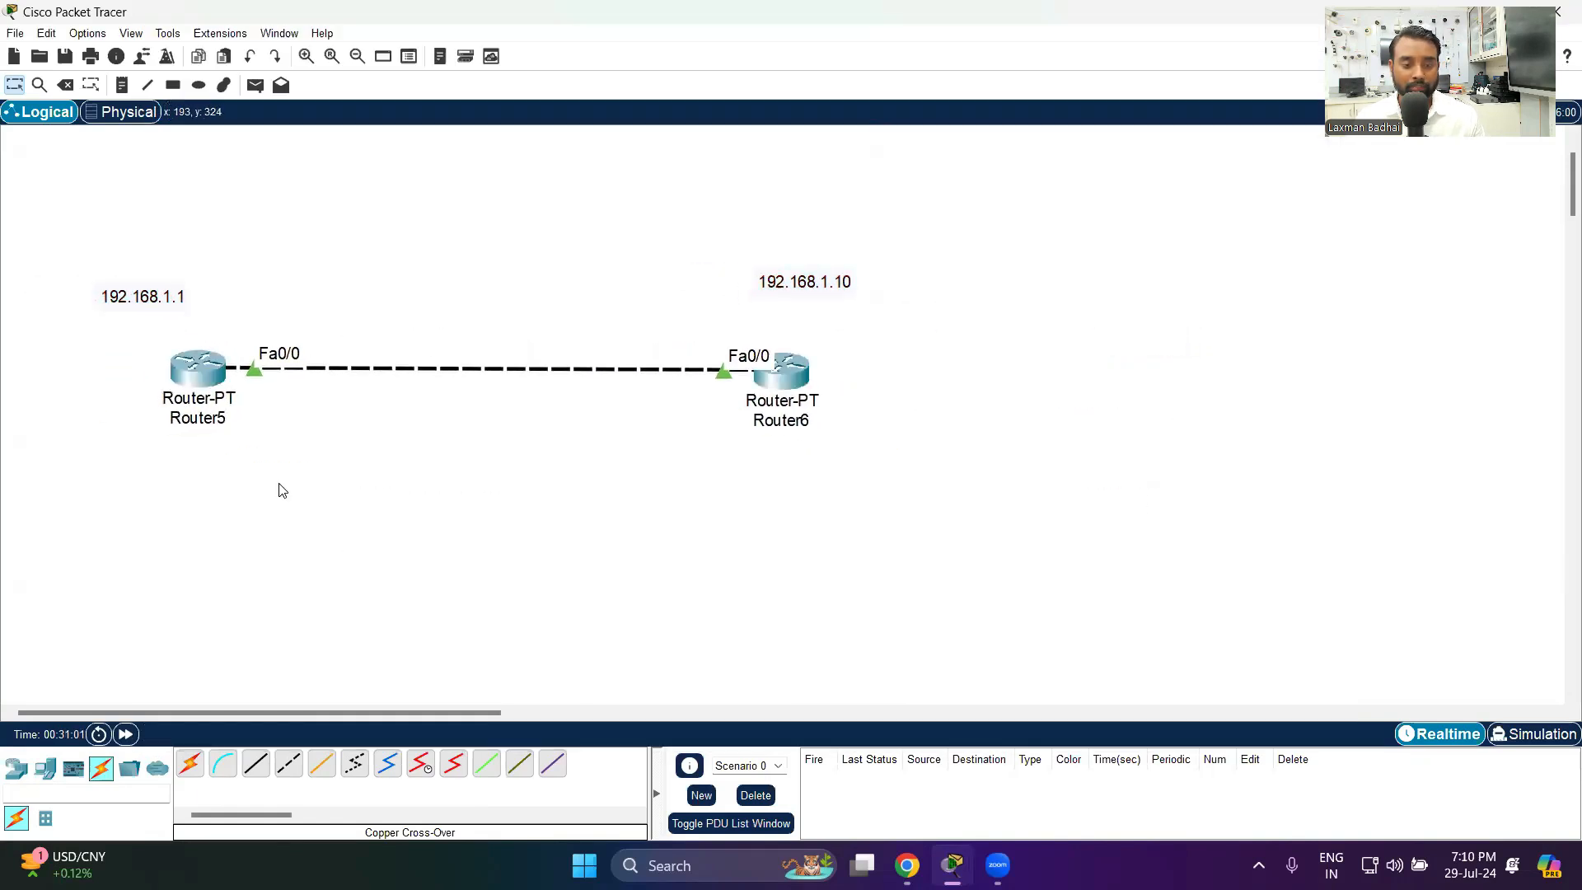
- Ping Router6 at 192.168.1.10 from Router5's command line, check the replies, and close Router5's window
left_click(204, 376)
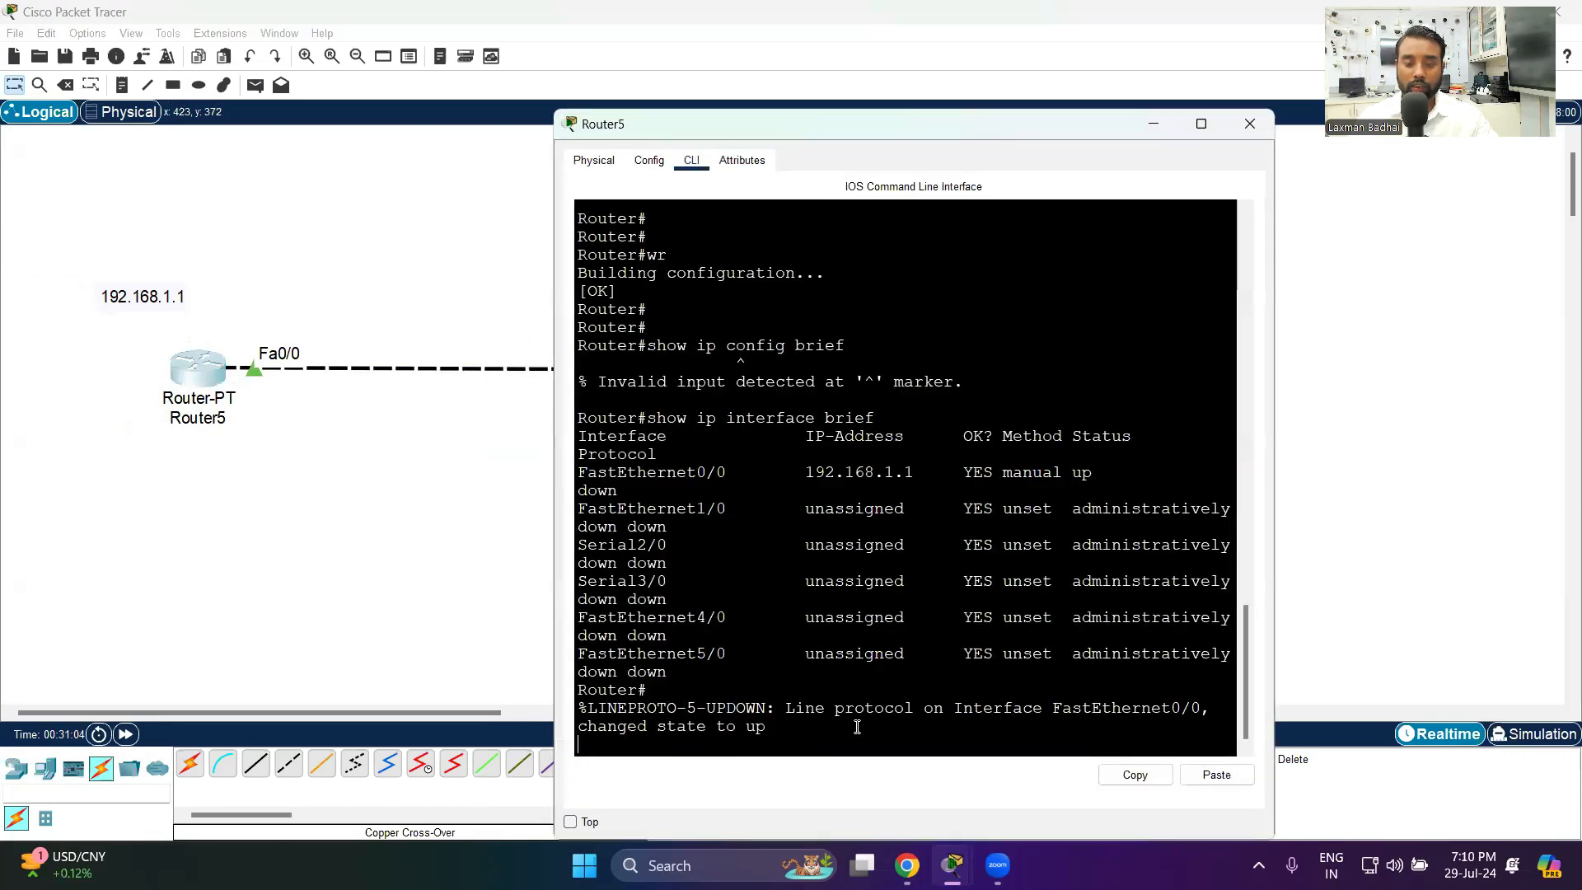
key("Return")
key("Return")
key("Return")
key("Return")
key("Return")
key("Return")
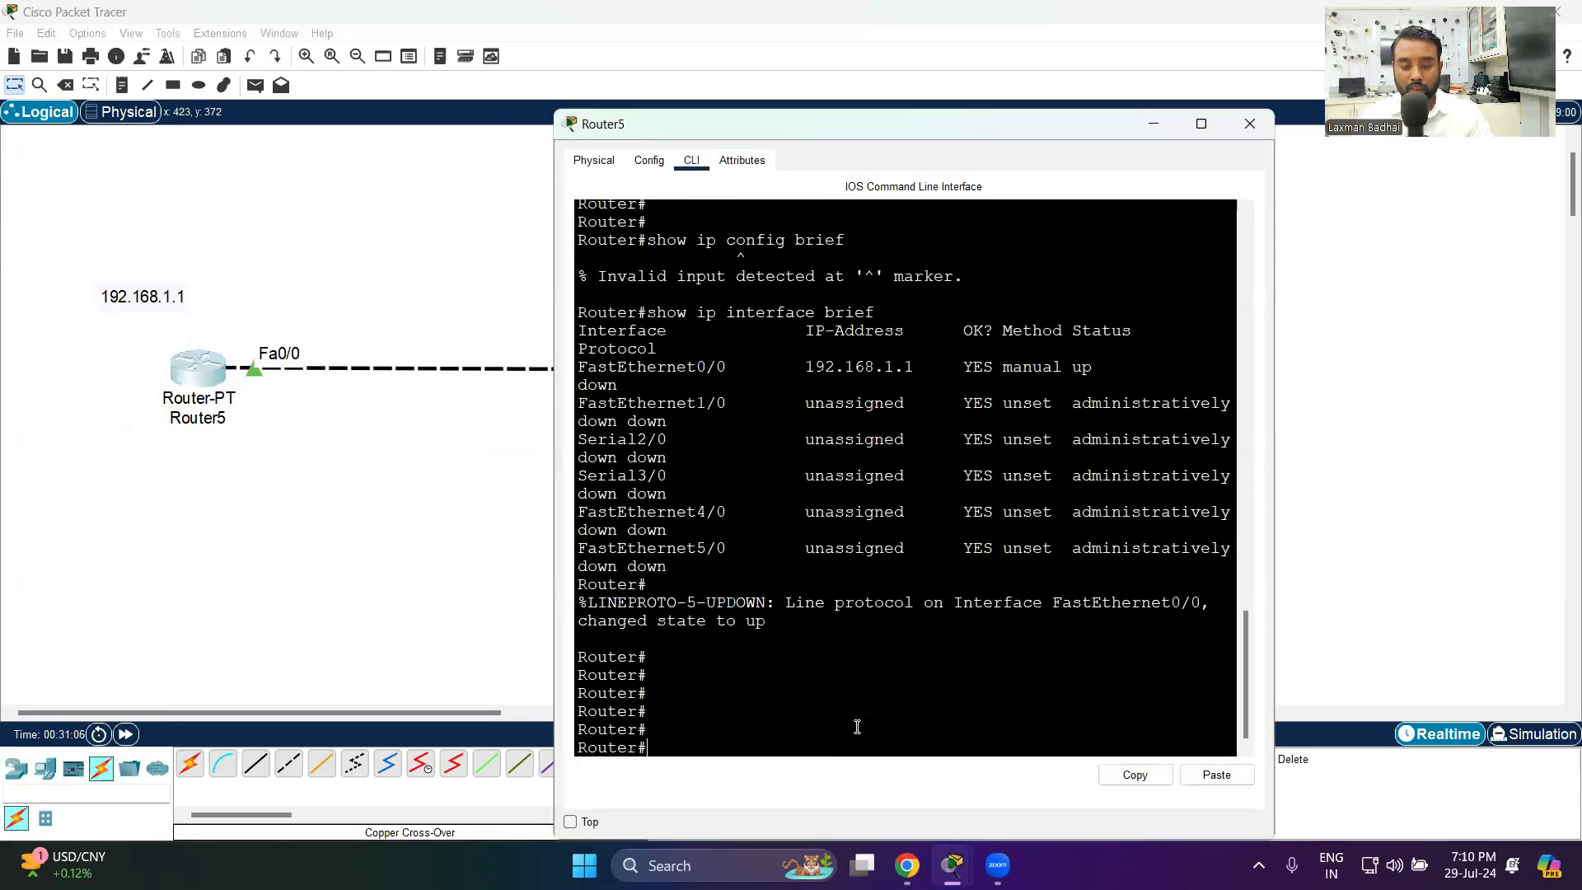
type("ping 19")
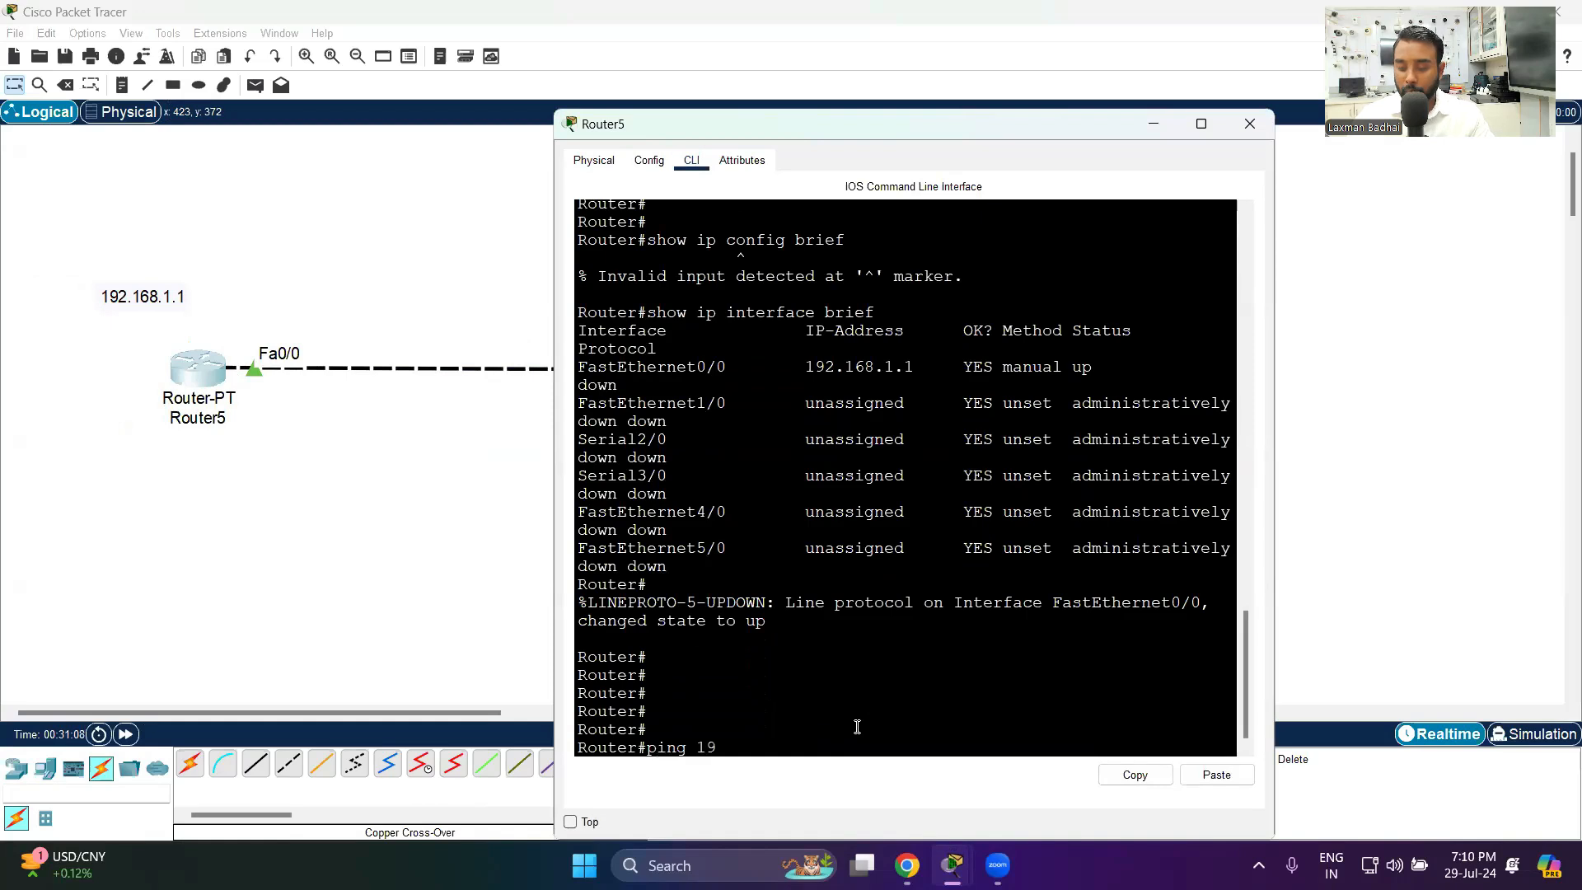
type("2.168.1")
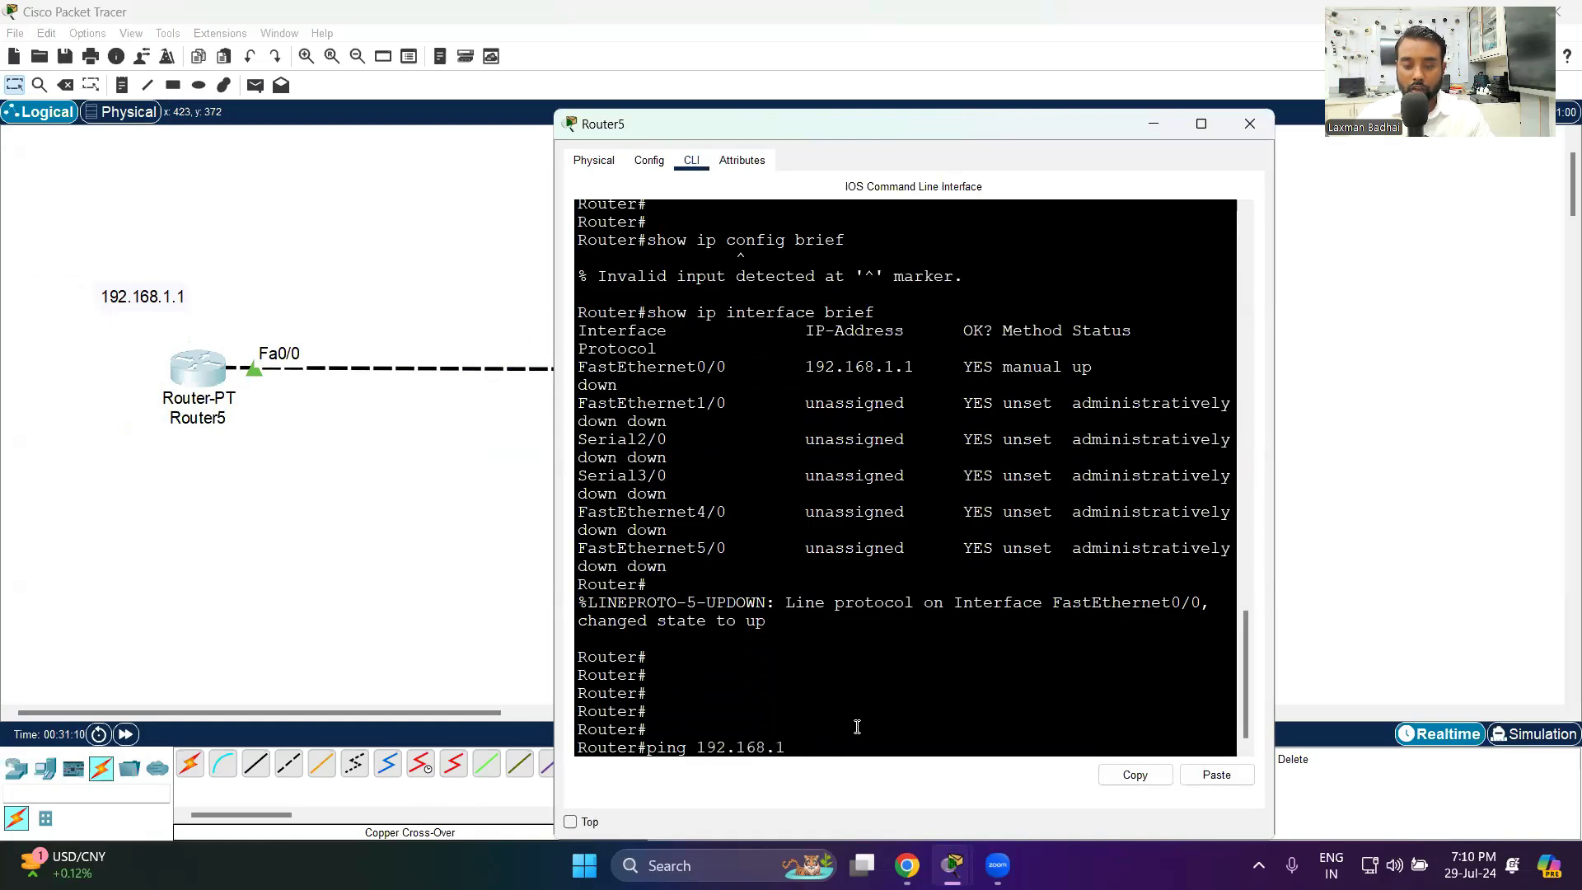
type(".10")
key("Return")
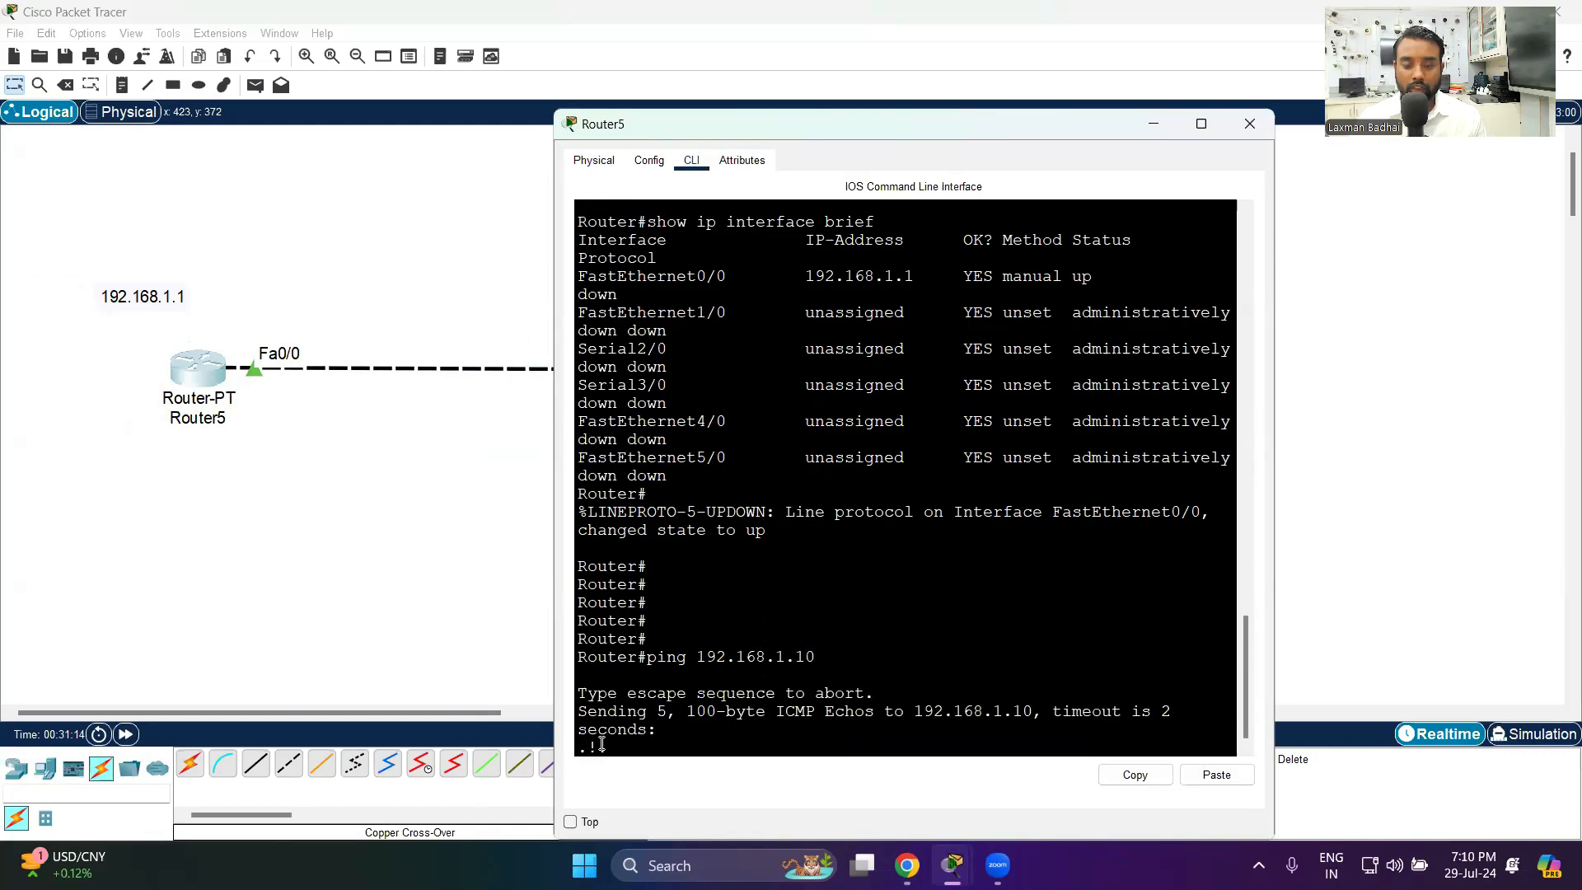
left_click_drag(673, 675, 582, 669)
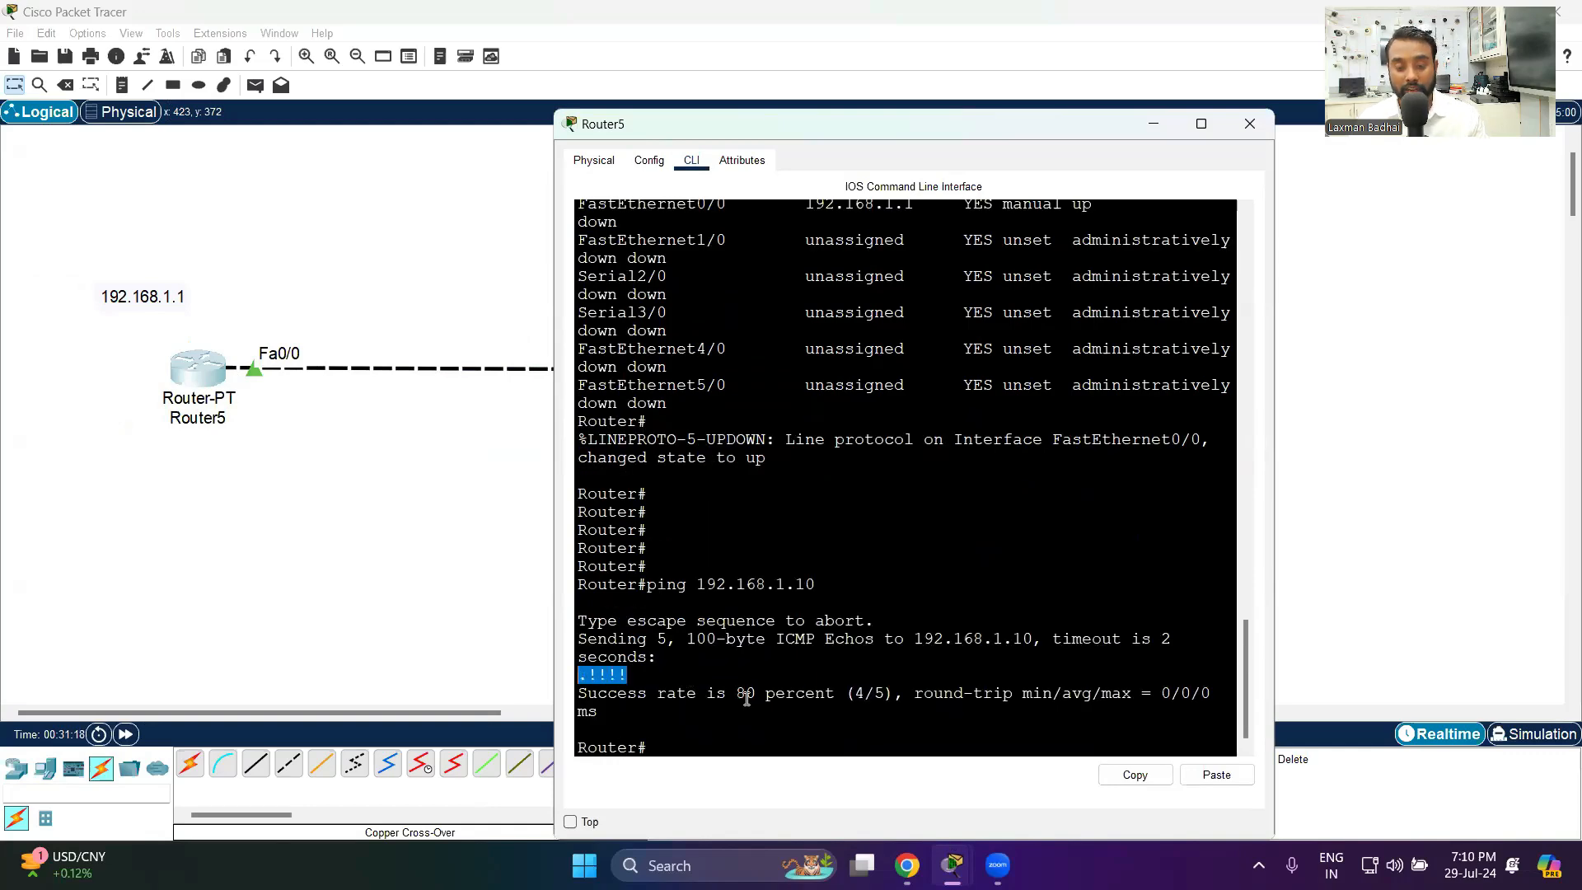
left_click(1248, 125)
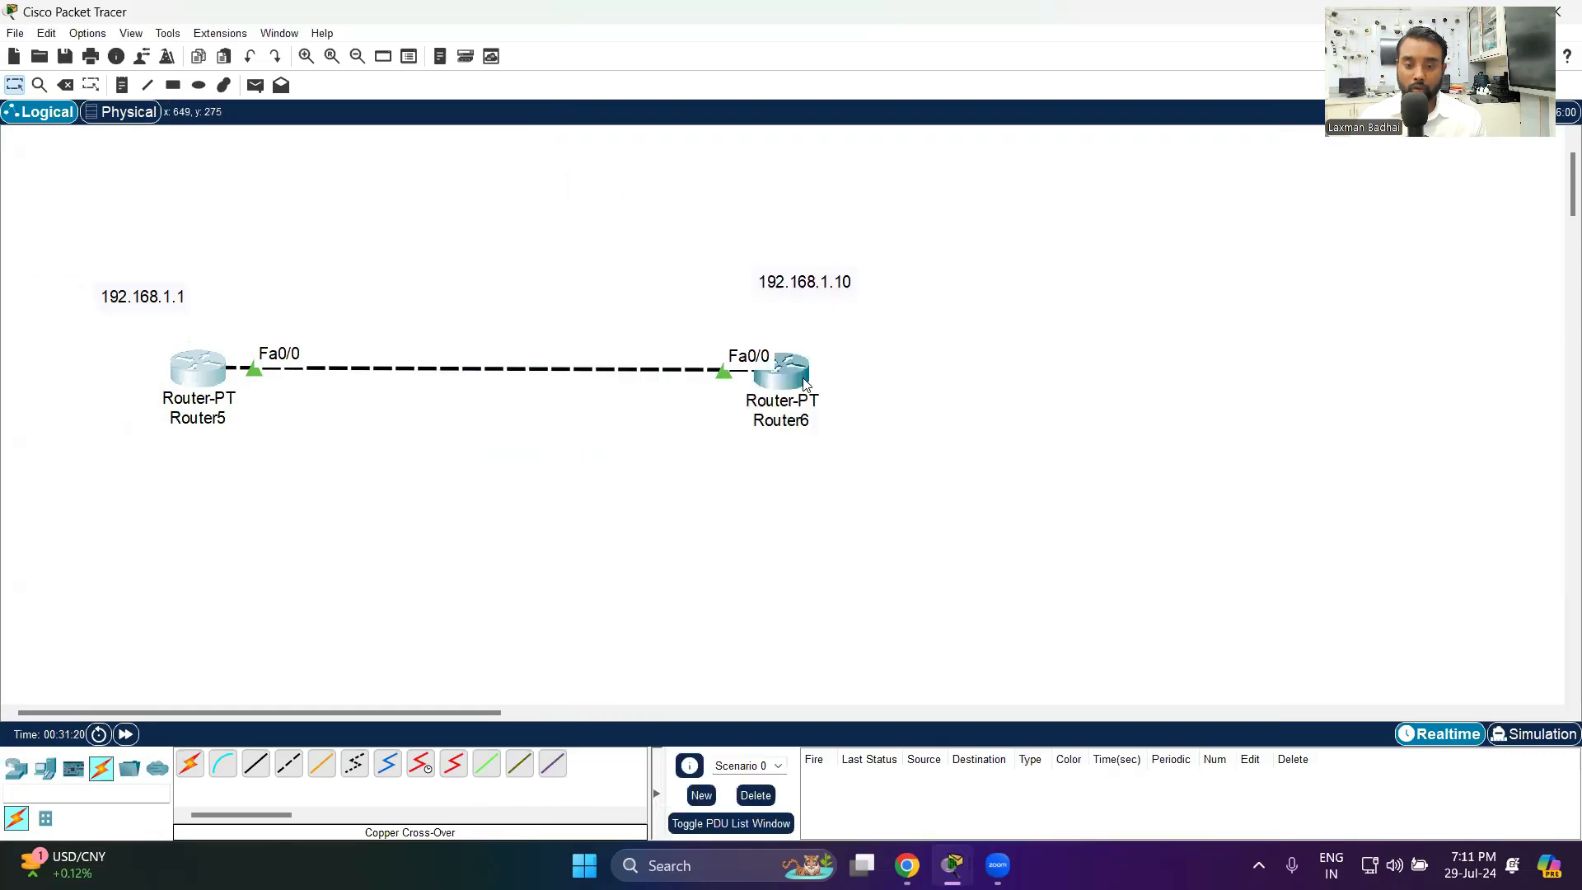
- Open Router6's command line and ping Router5 at 192.168.1.1
left_click(840, 401)
key("Return")
key("Return")
key("Return")
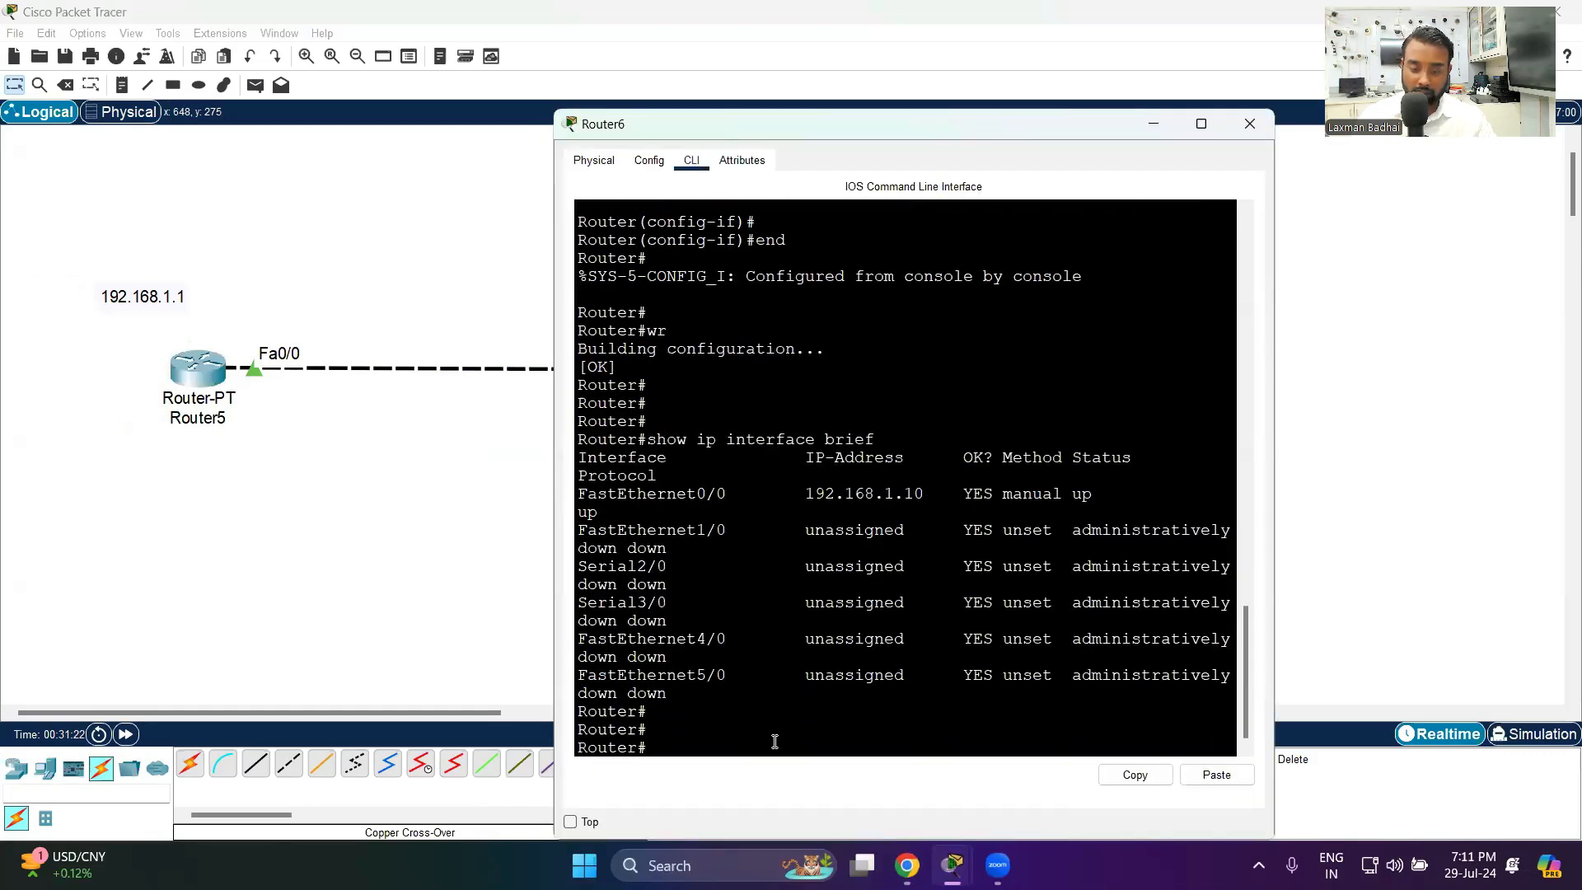
type("ping 192.168.")
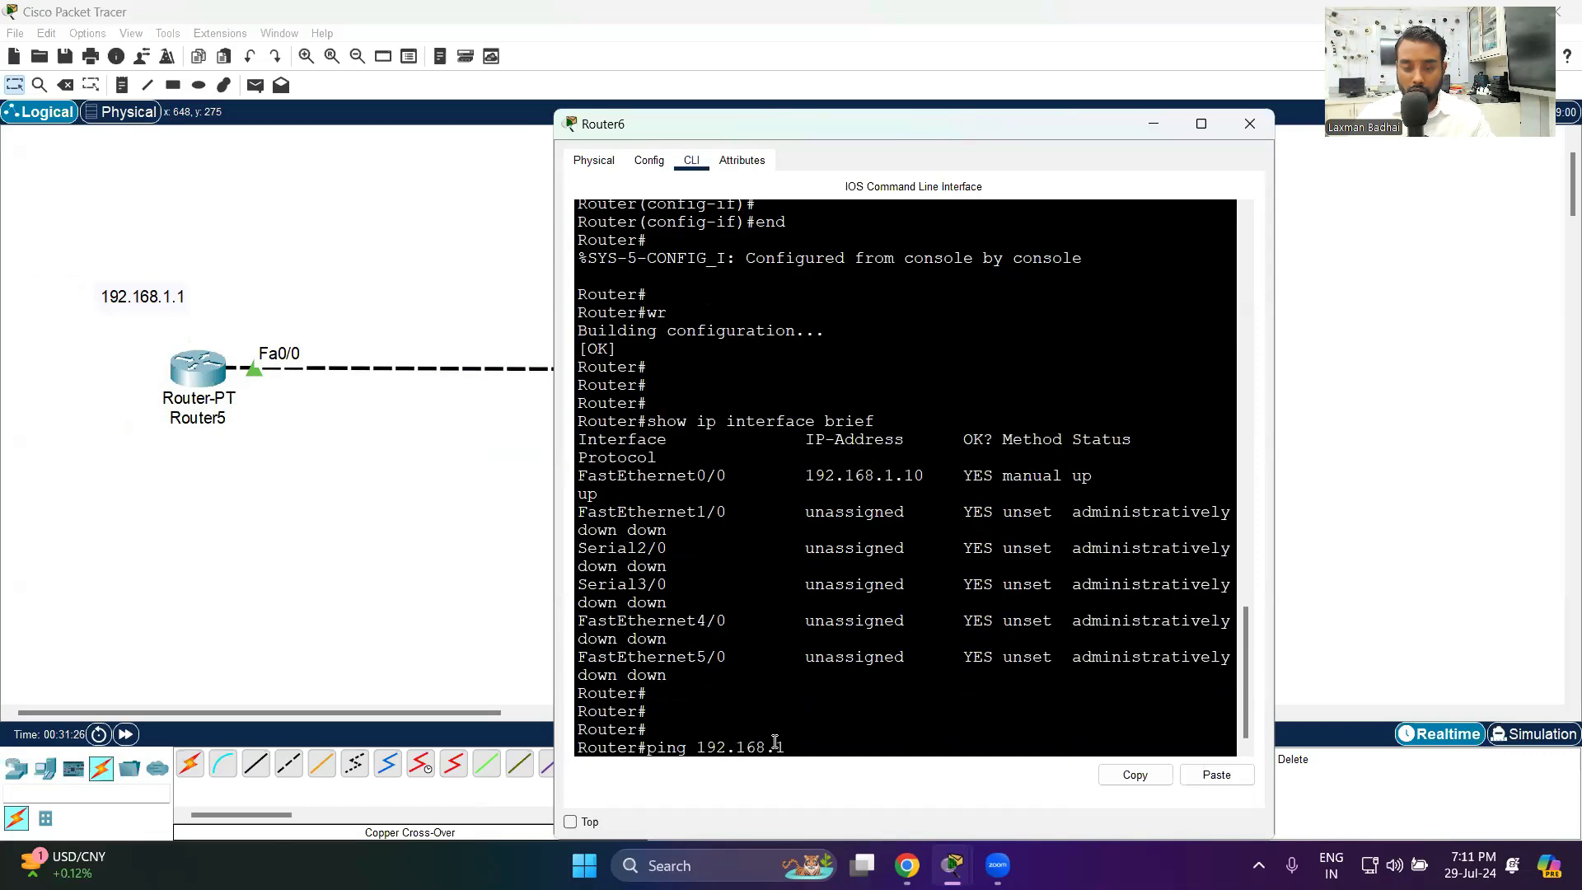
type("1.1")
key("Return")
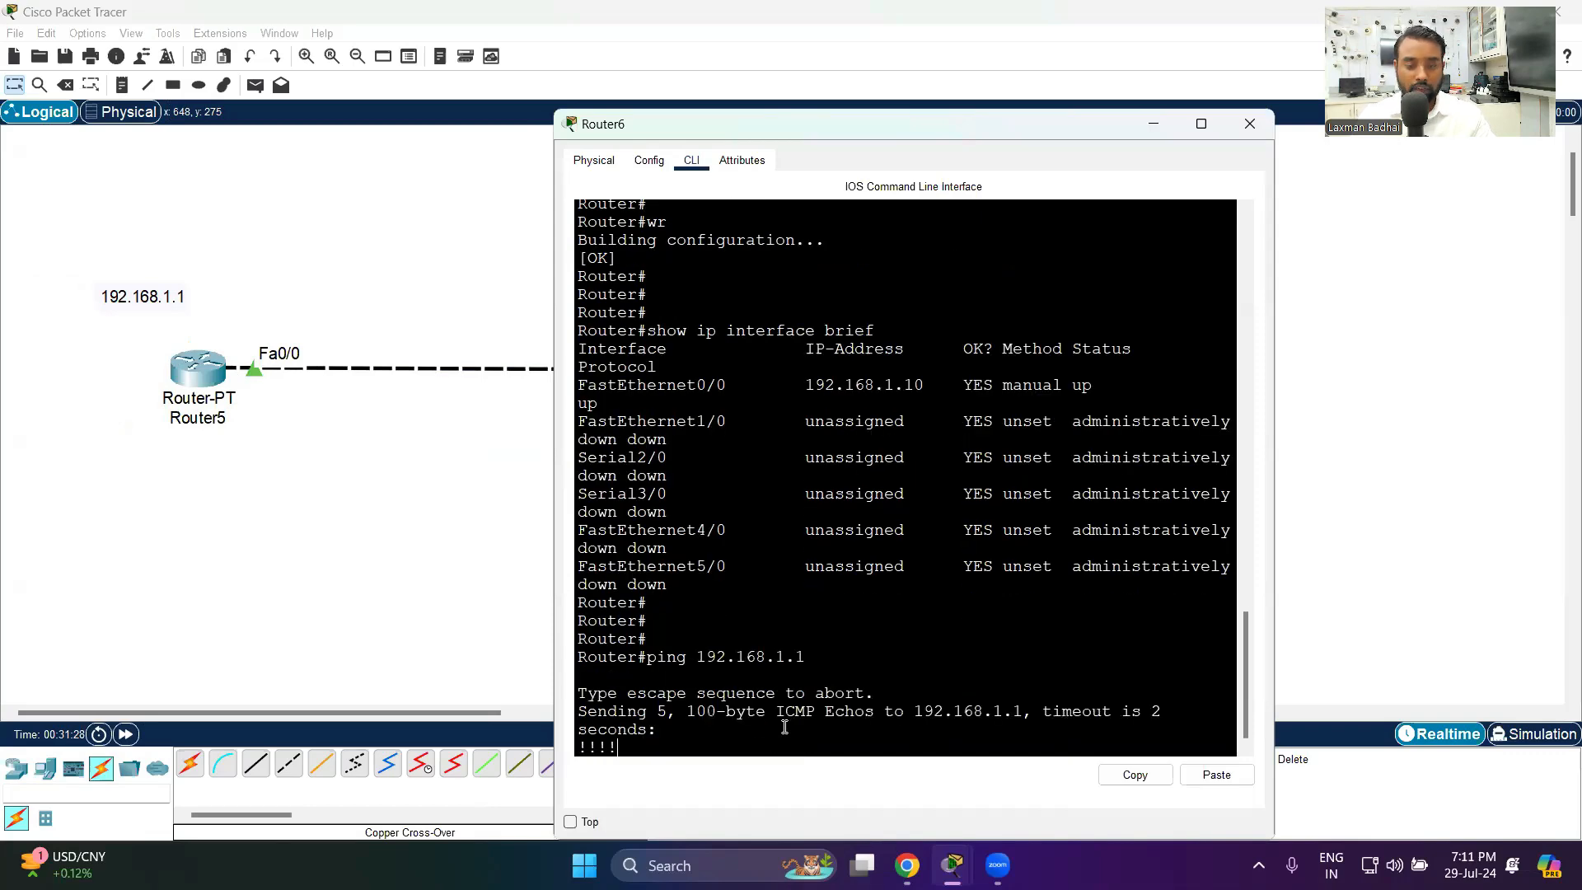
- Close Router6's window, send a simple PDU from Router5 to Router6, and check its status in the PDU list
left_click(1250, 123)
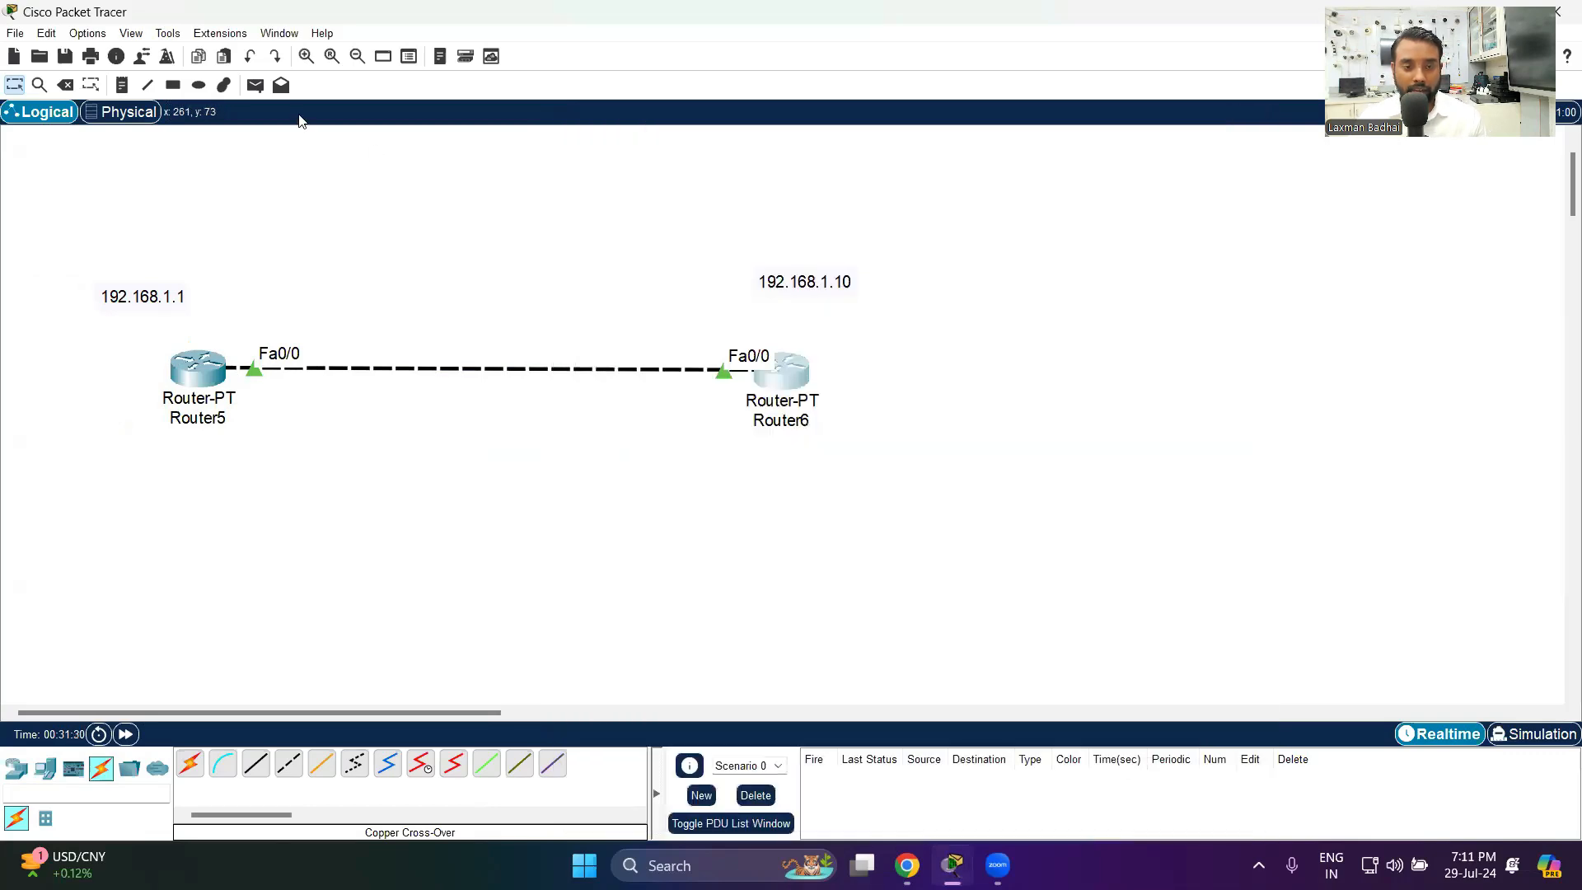
left_click(255, 85)
left_click(206, 366)
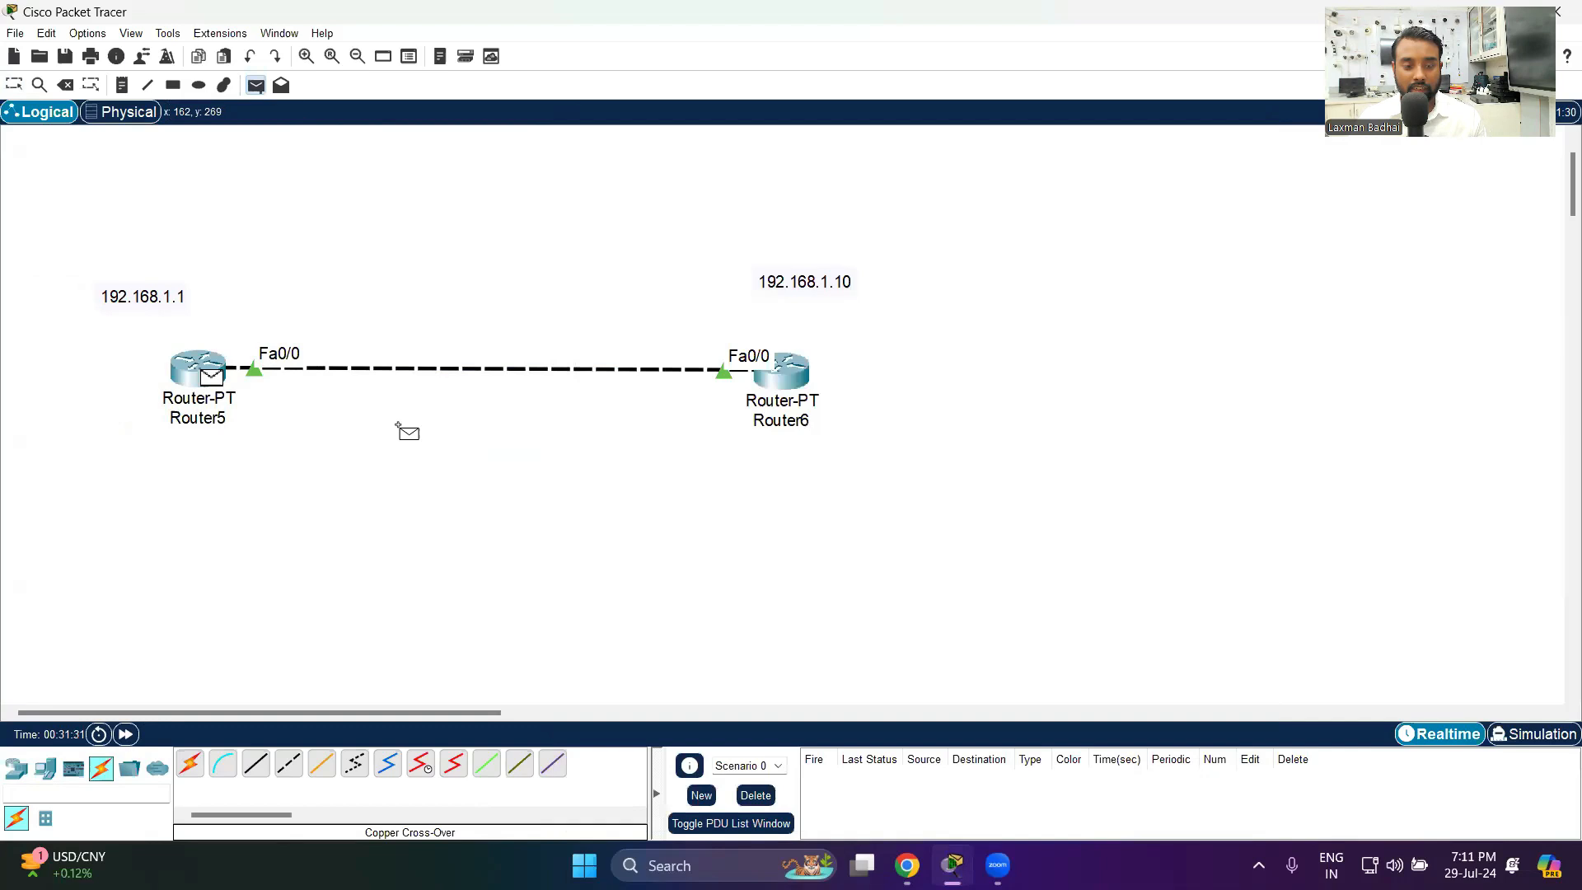
left_click(781, 371)
left_click(866, 781)
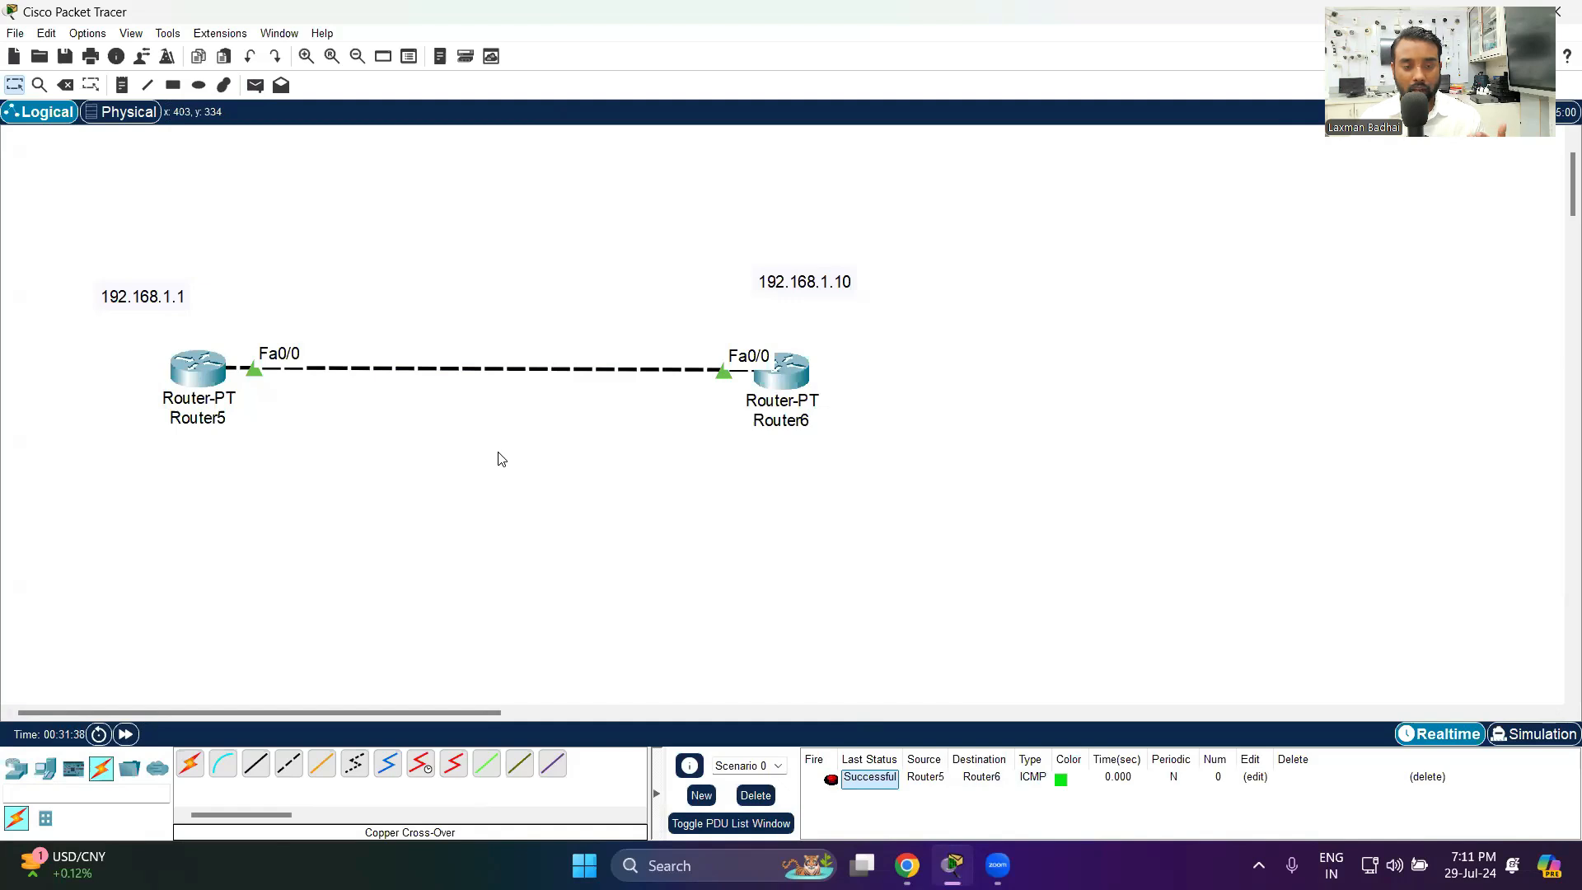
left_click_drag(73, 196, 917, 502)
left_click(1026, 446)
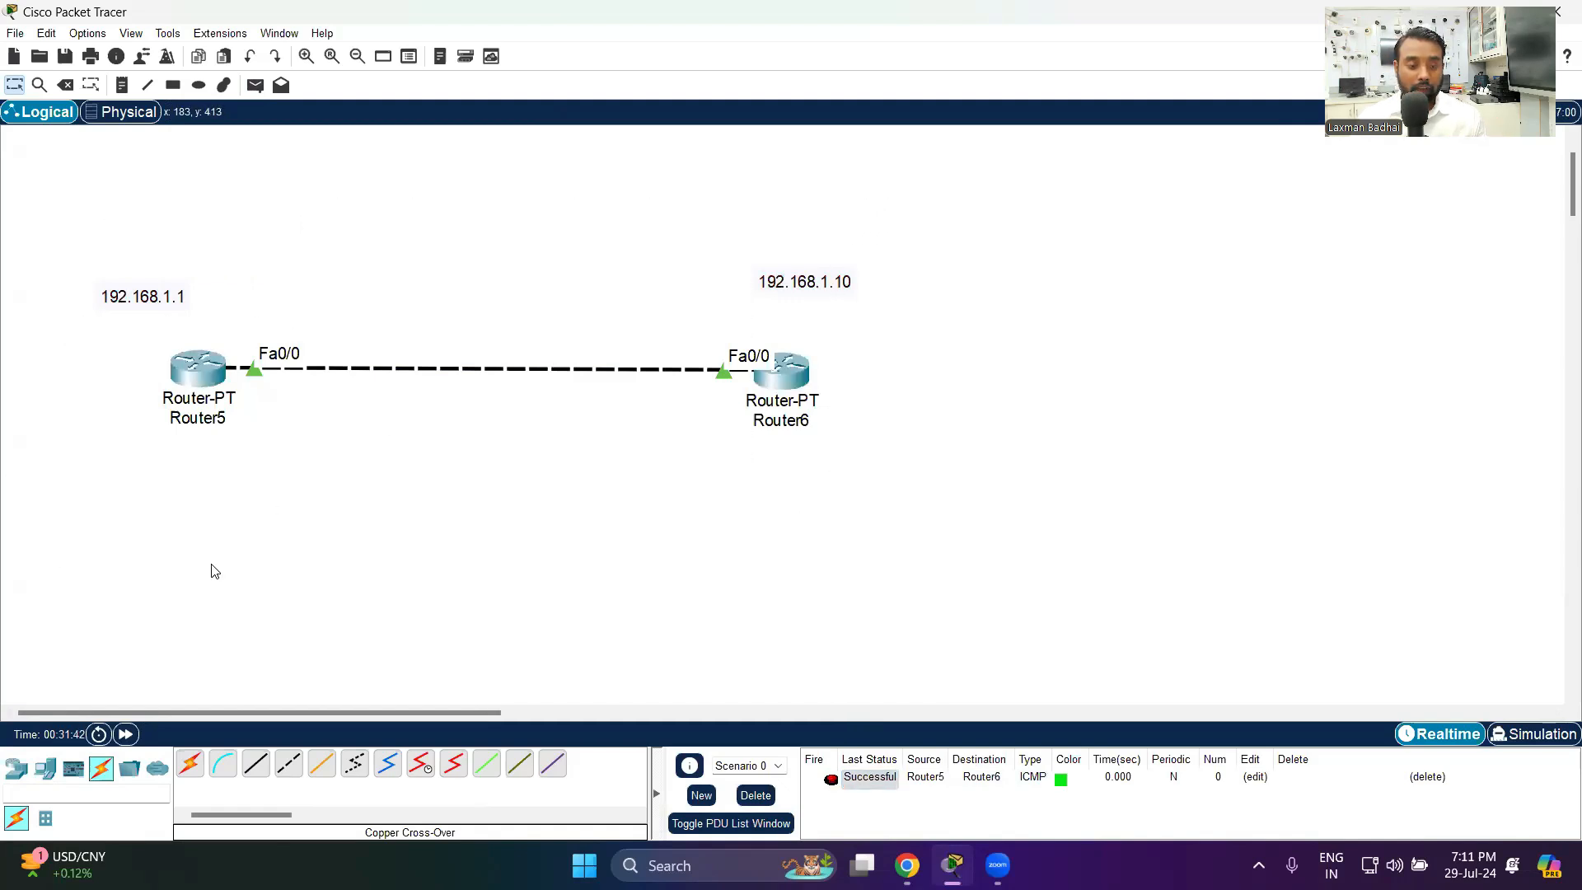
- Place a third generic Router-PT device in the empty workspace below and to the right of Router6
left_click(44, 768)
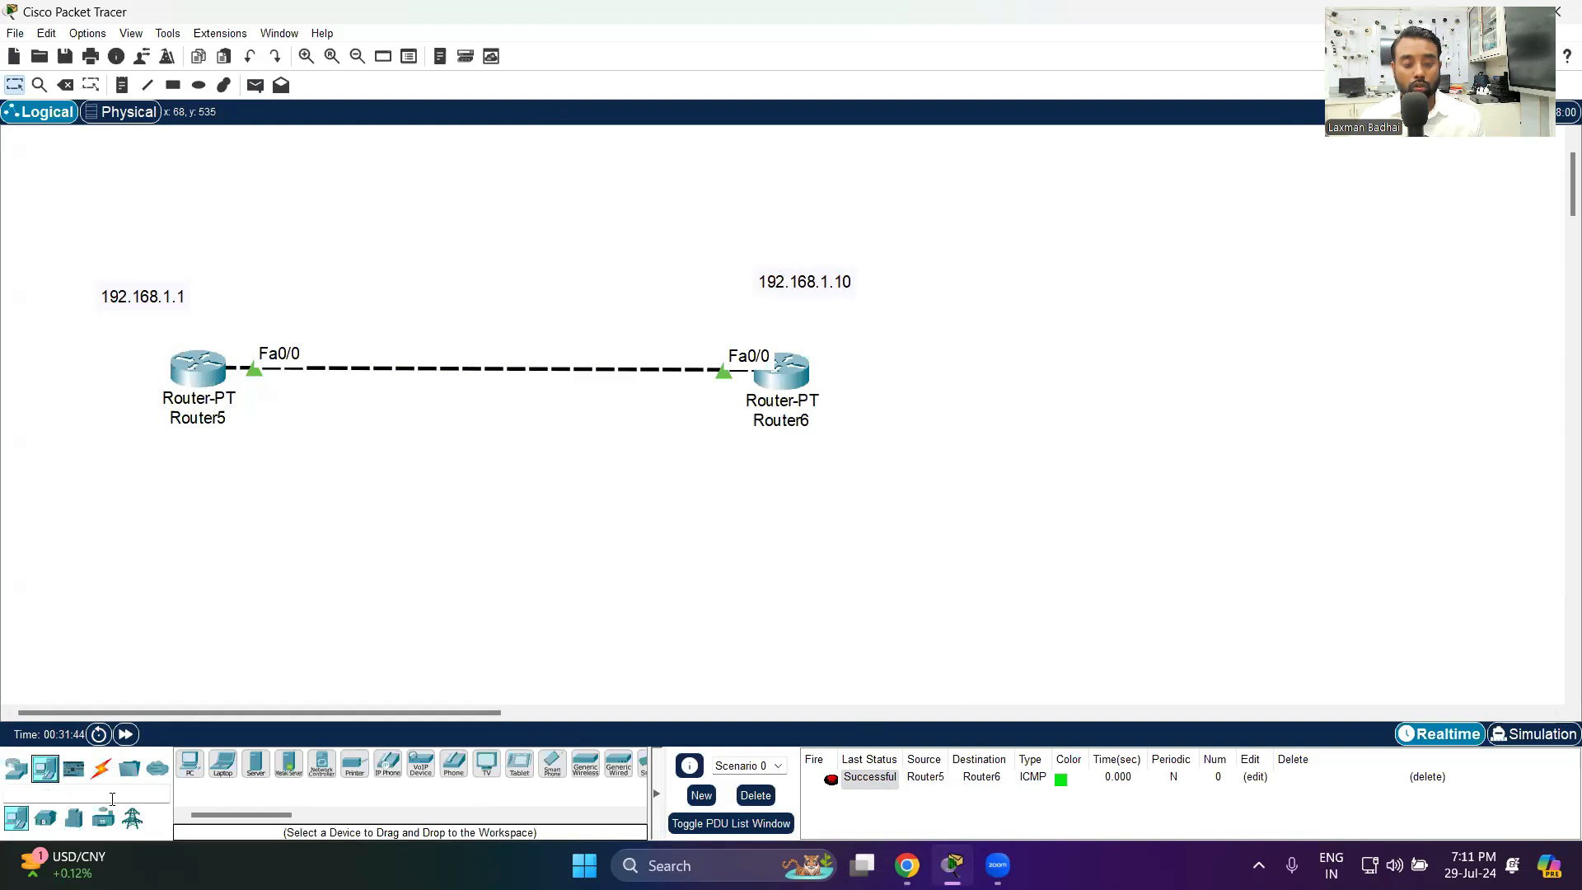
left_click(16, 767)
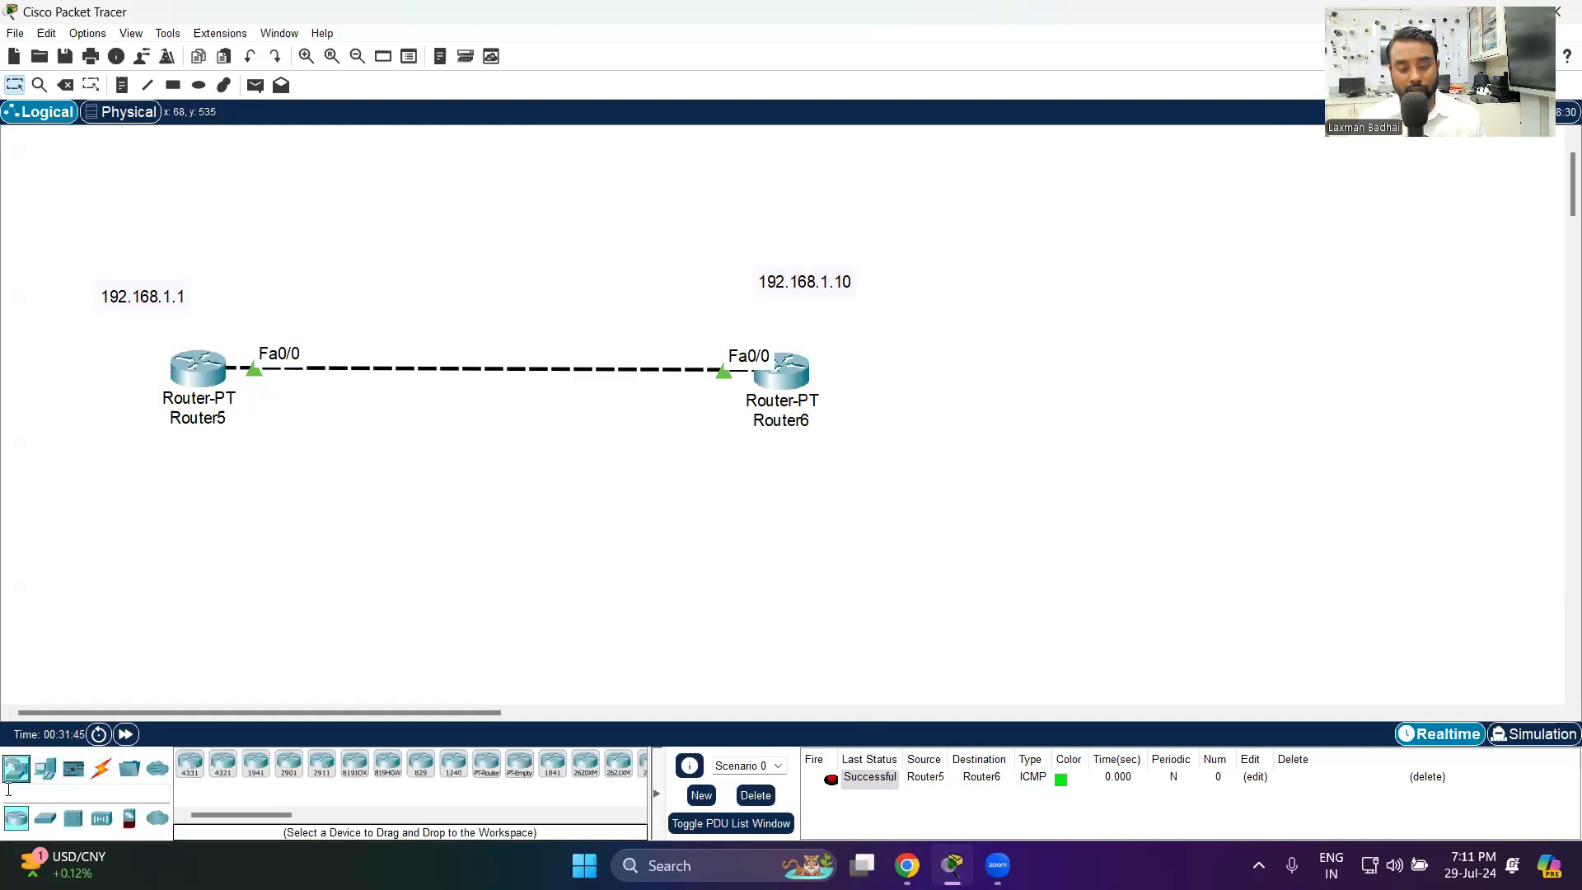
left_click(492, 776)
left_click(1126, 556)
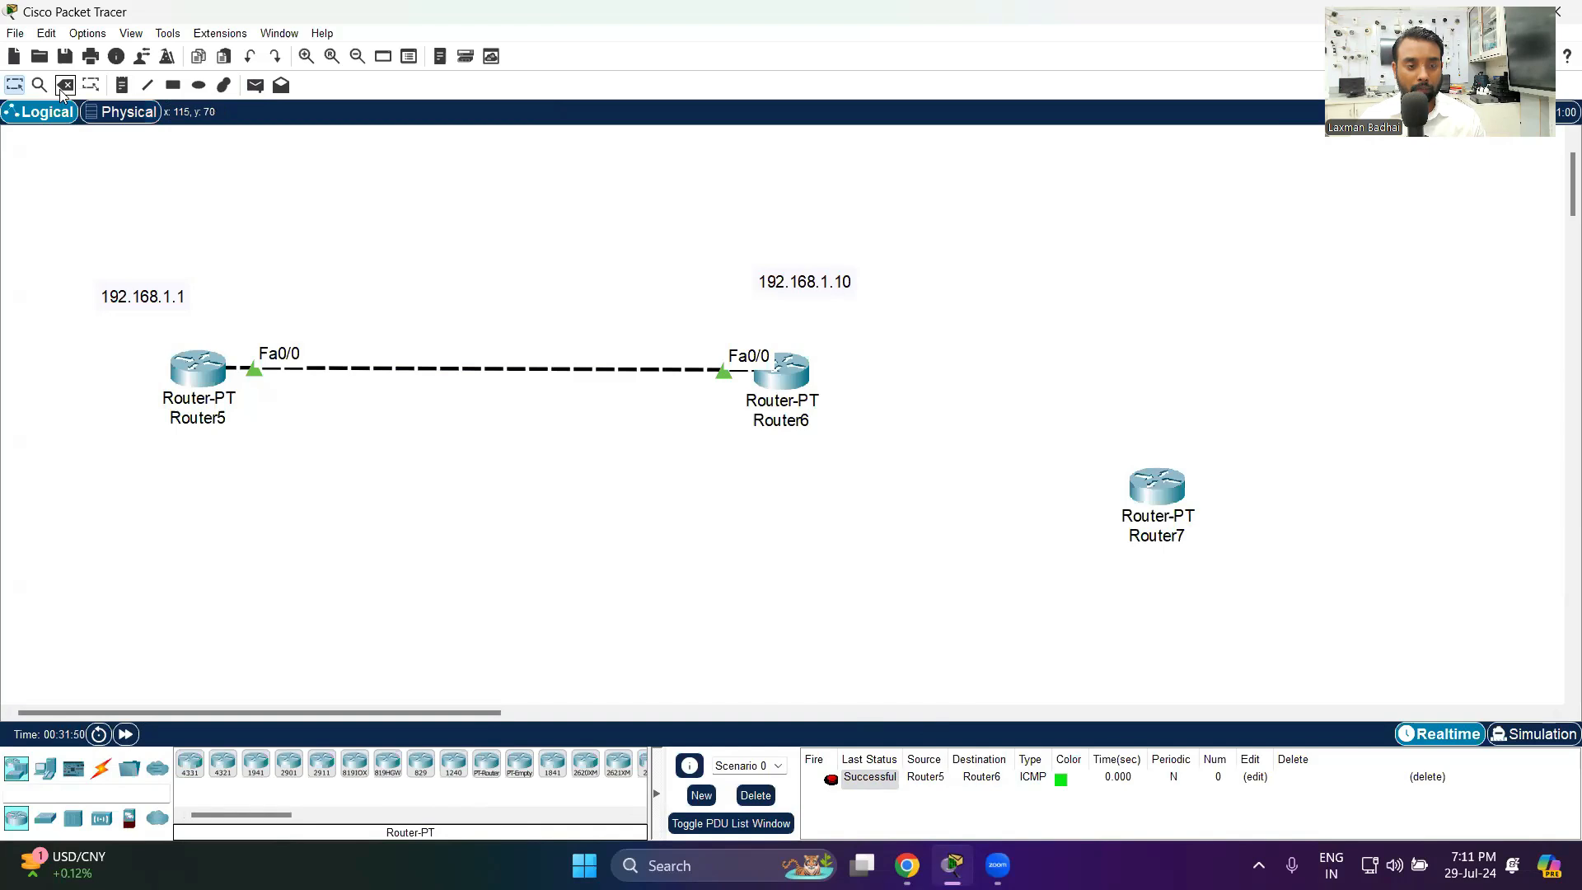
- Add the text label 192.168.2.1 just above Router7
left_click(125, 87)
left_click(1179, 406)
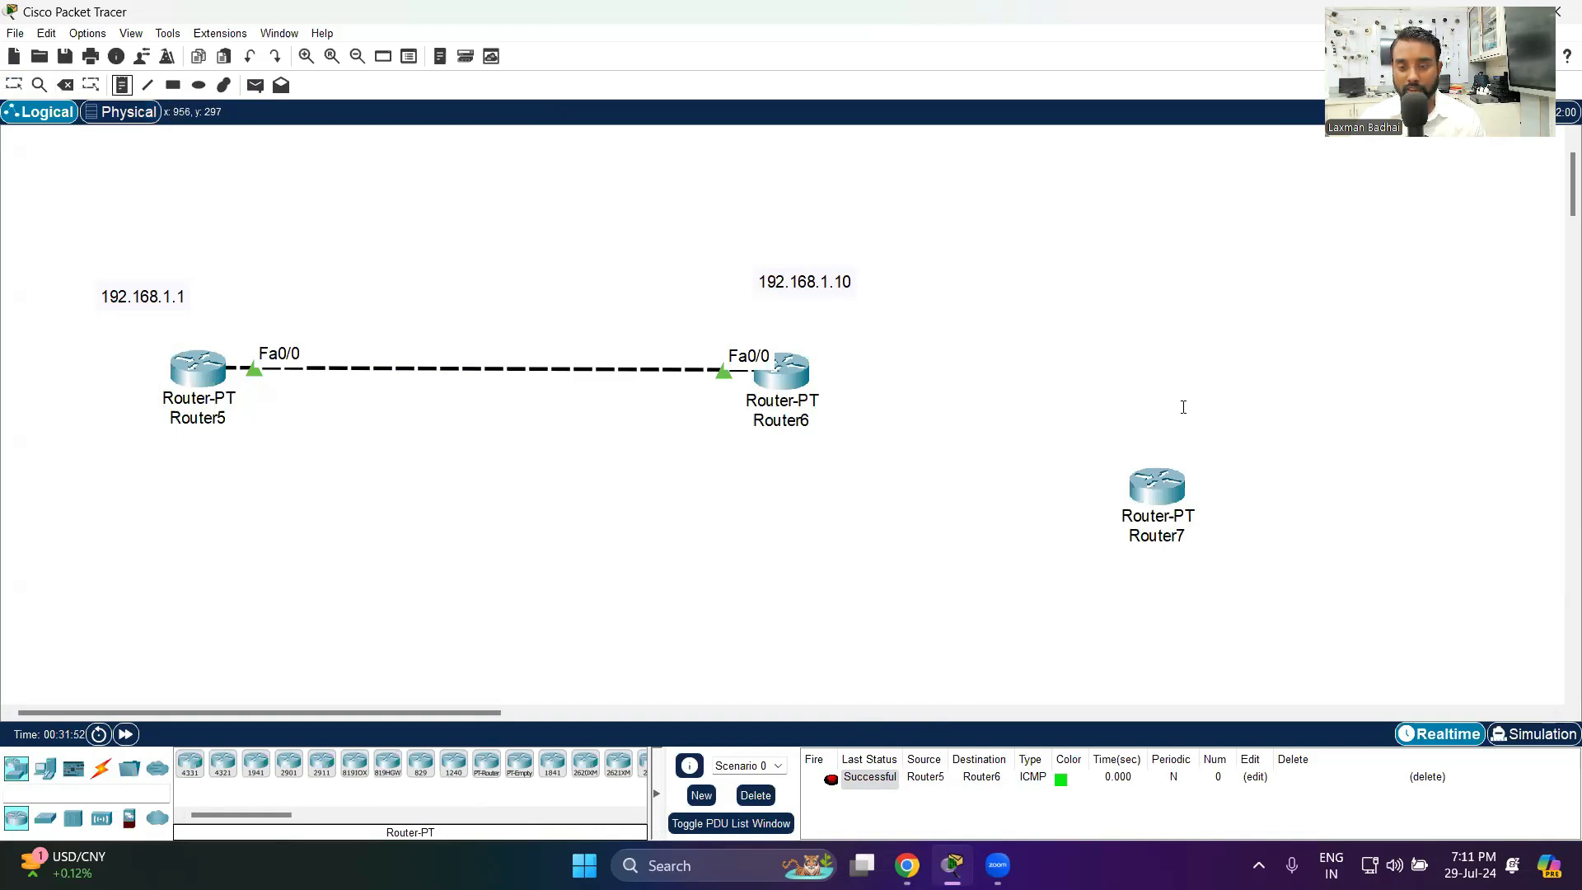
type("192.168")
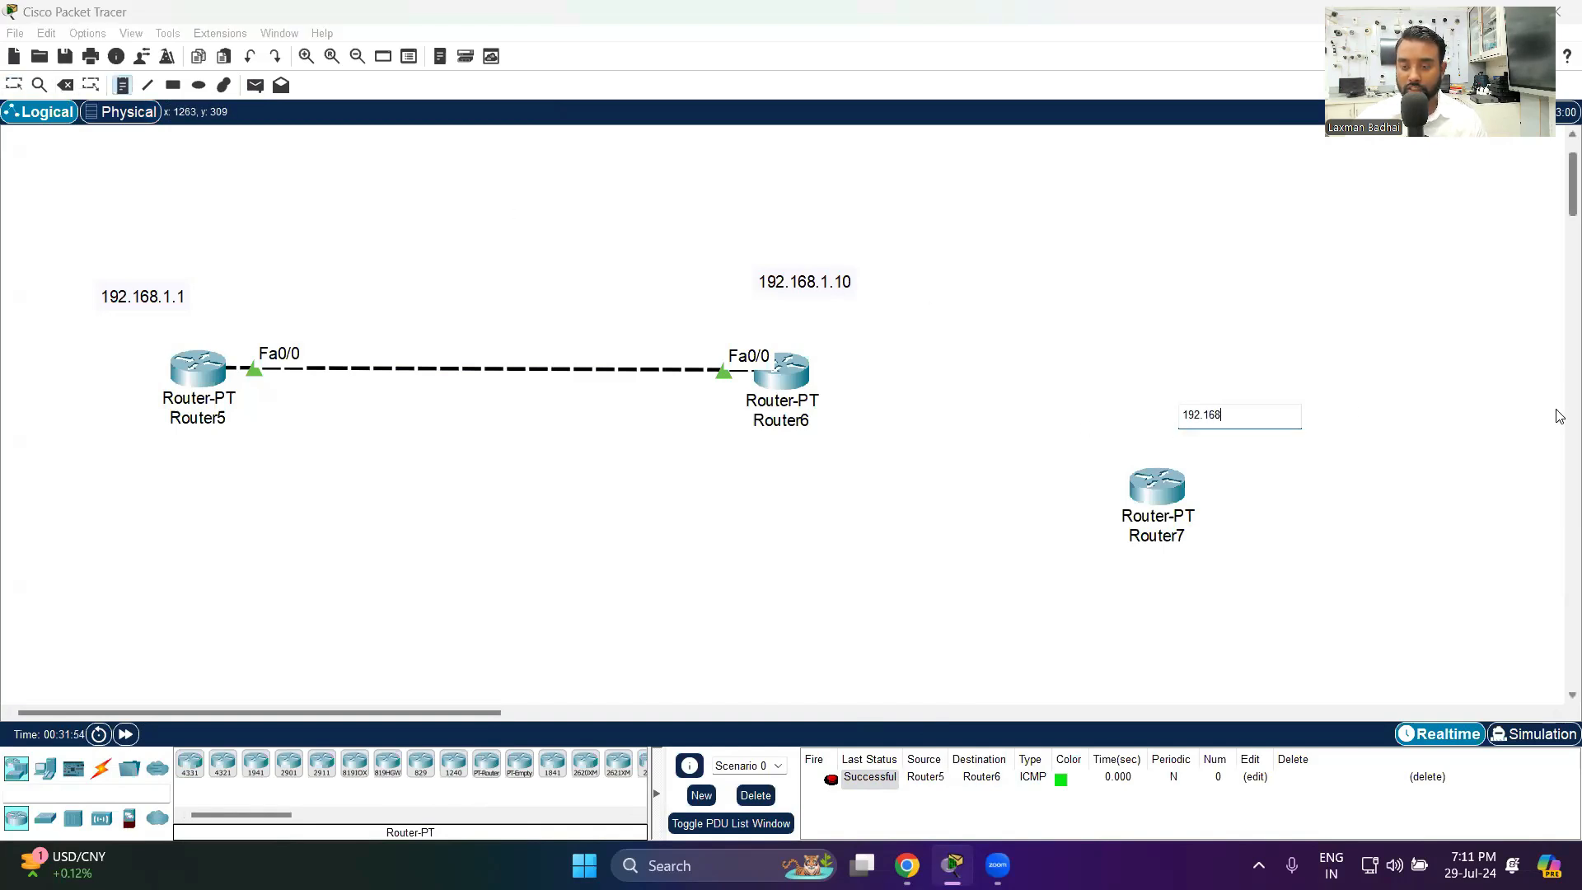
type(".2.")
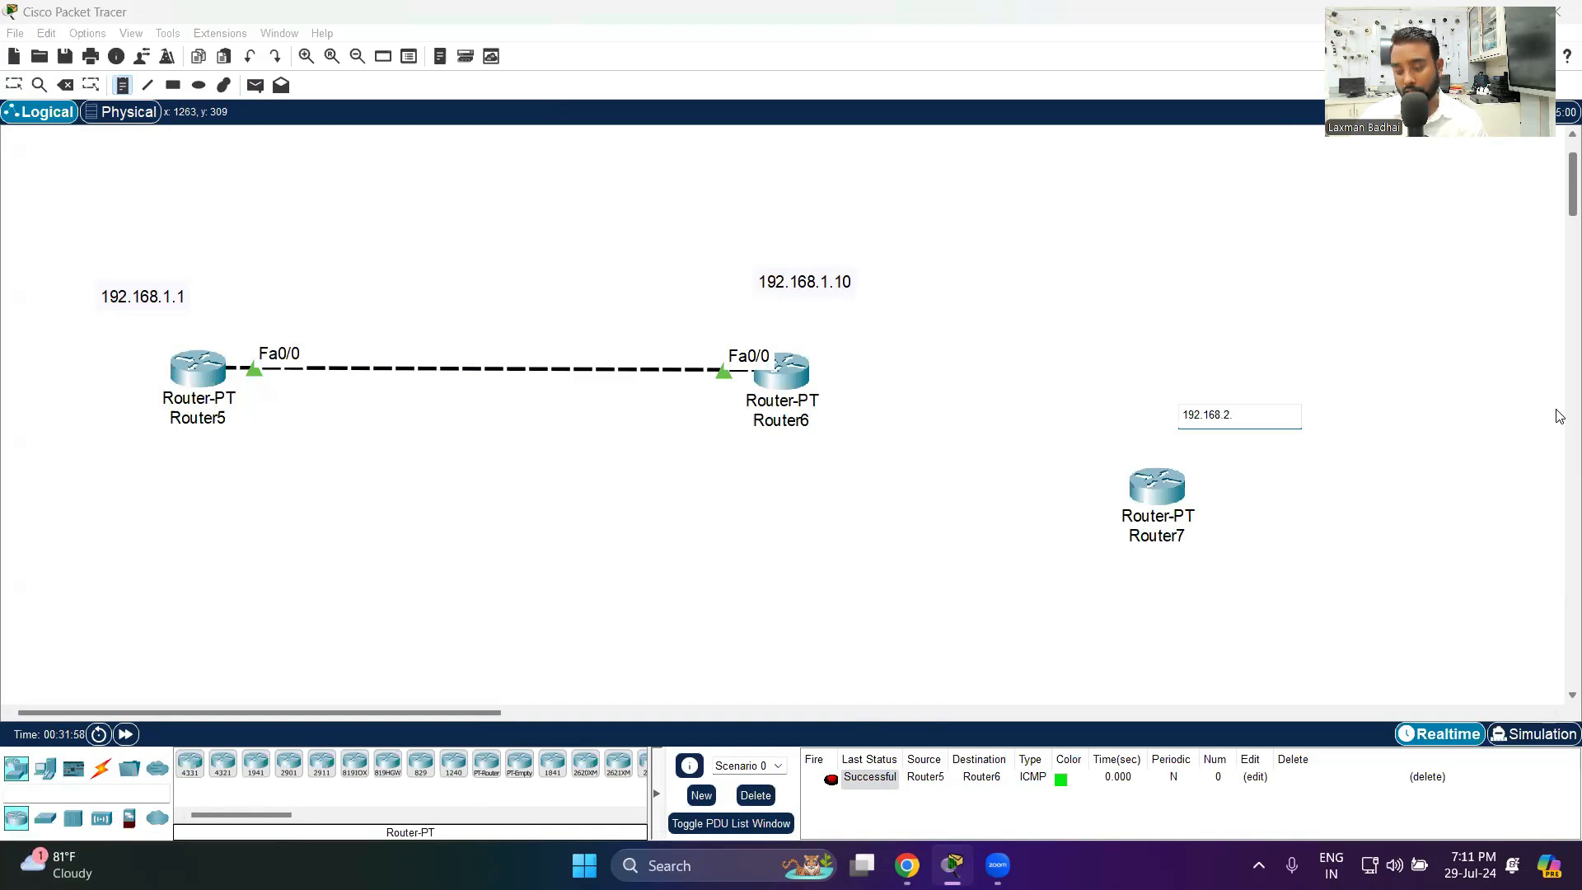
type("1")
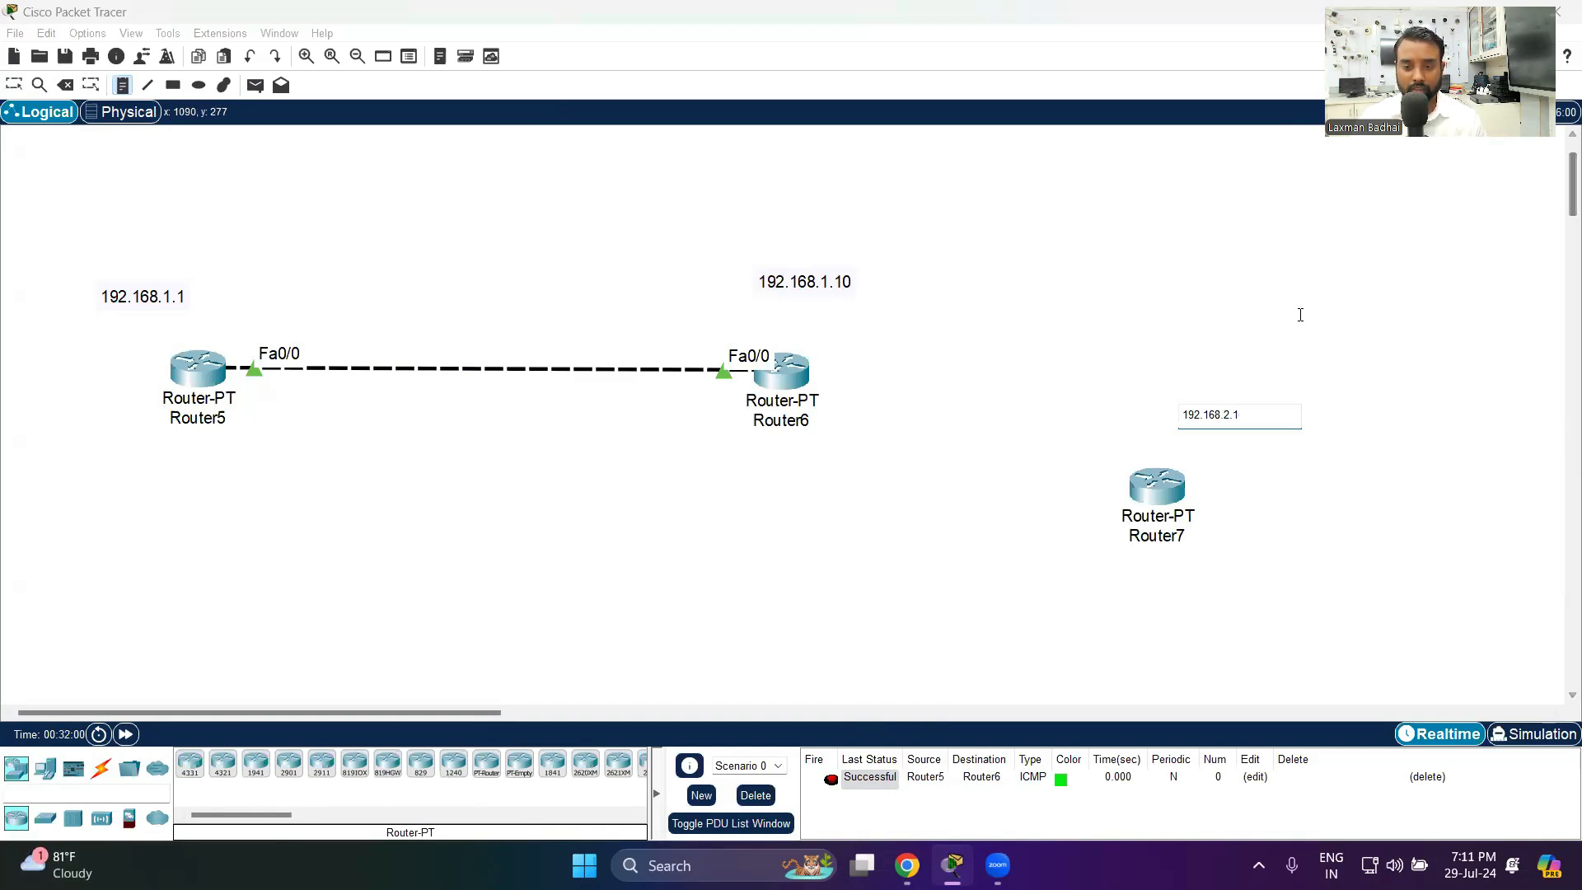
left_click(1342, 329)
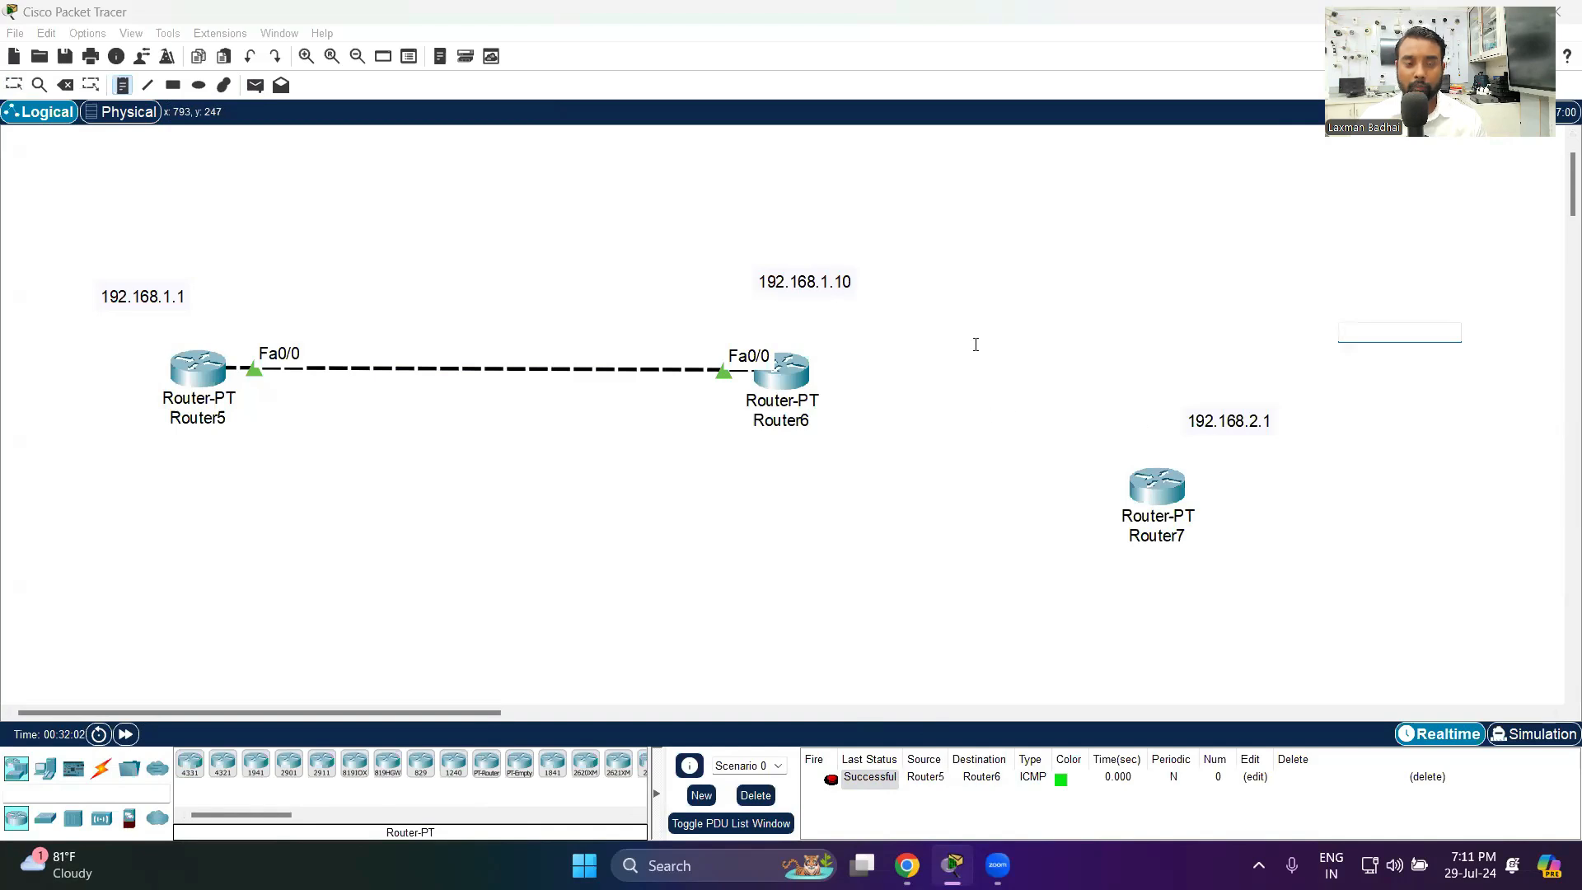
- Add the text label 192.168.2.2 just to the right of Router6 and return to the Select tool
left_click(865, 355)
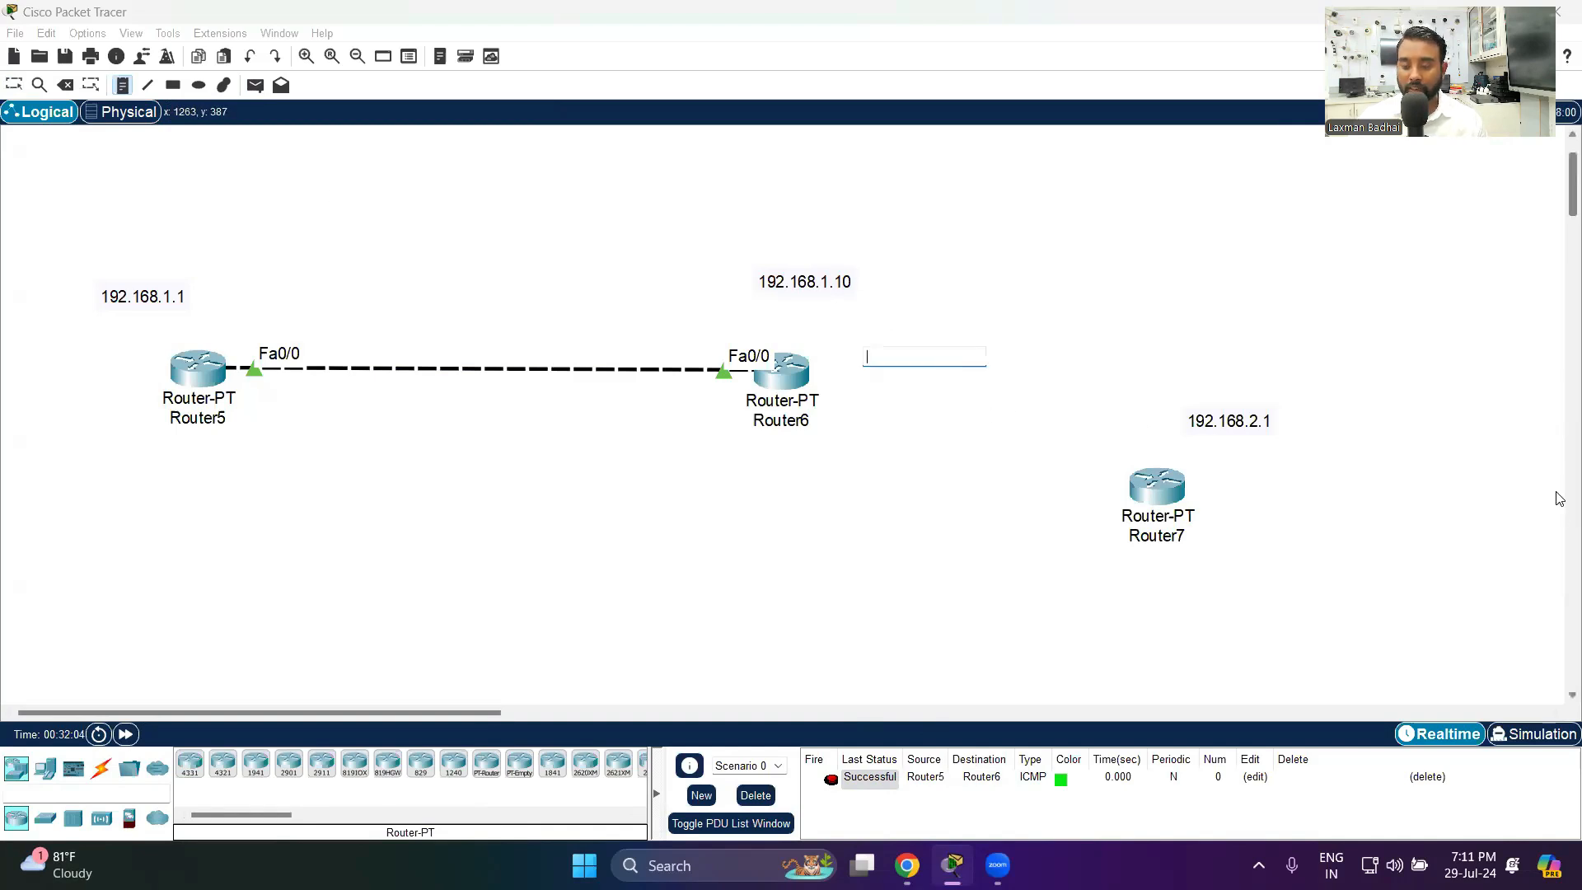
type("192")
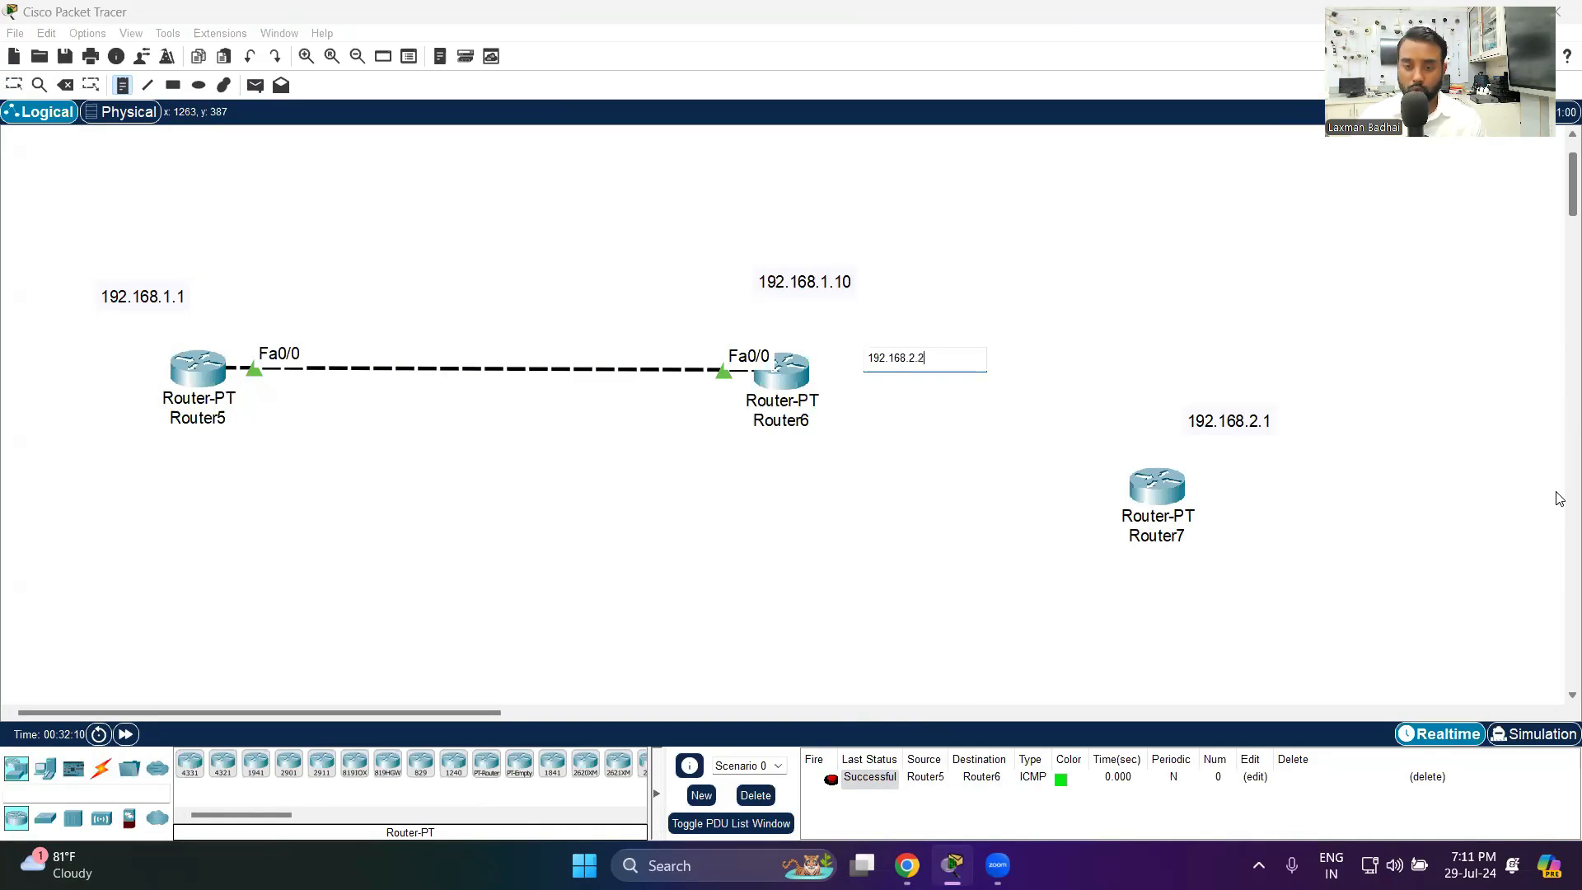
type(".168.2.2")
left_click(1137, 302)
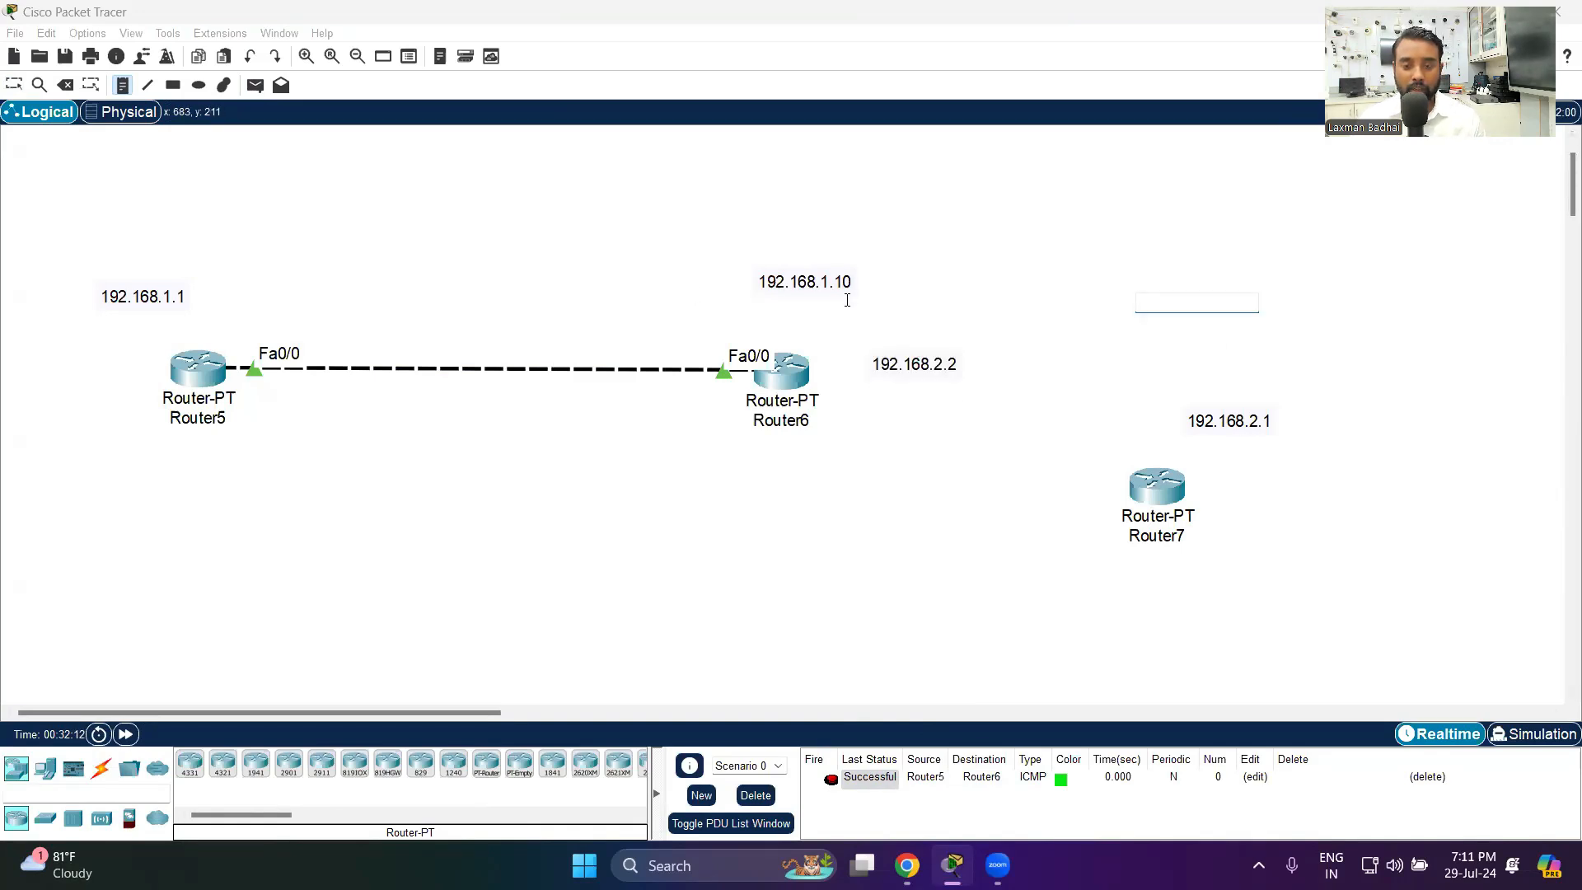
left_click(942, 361)
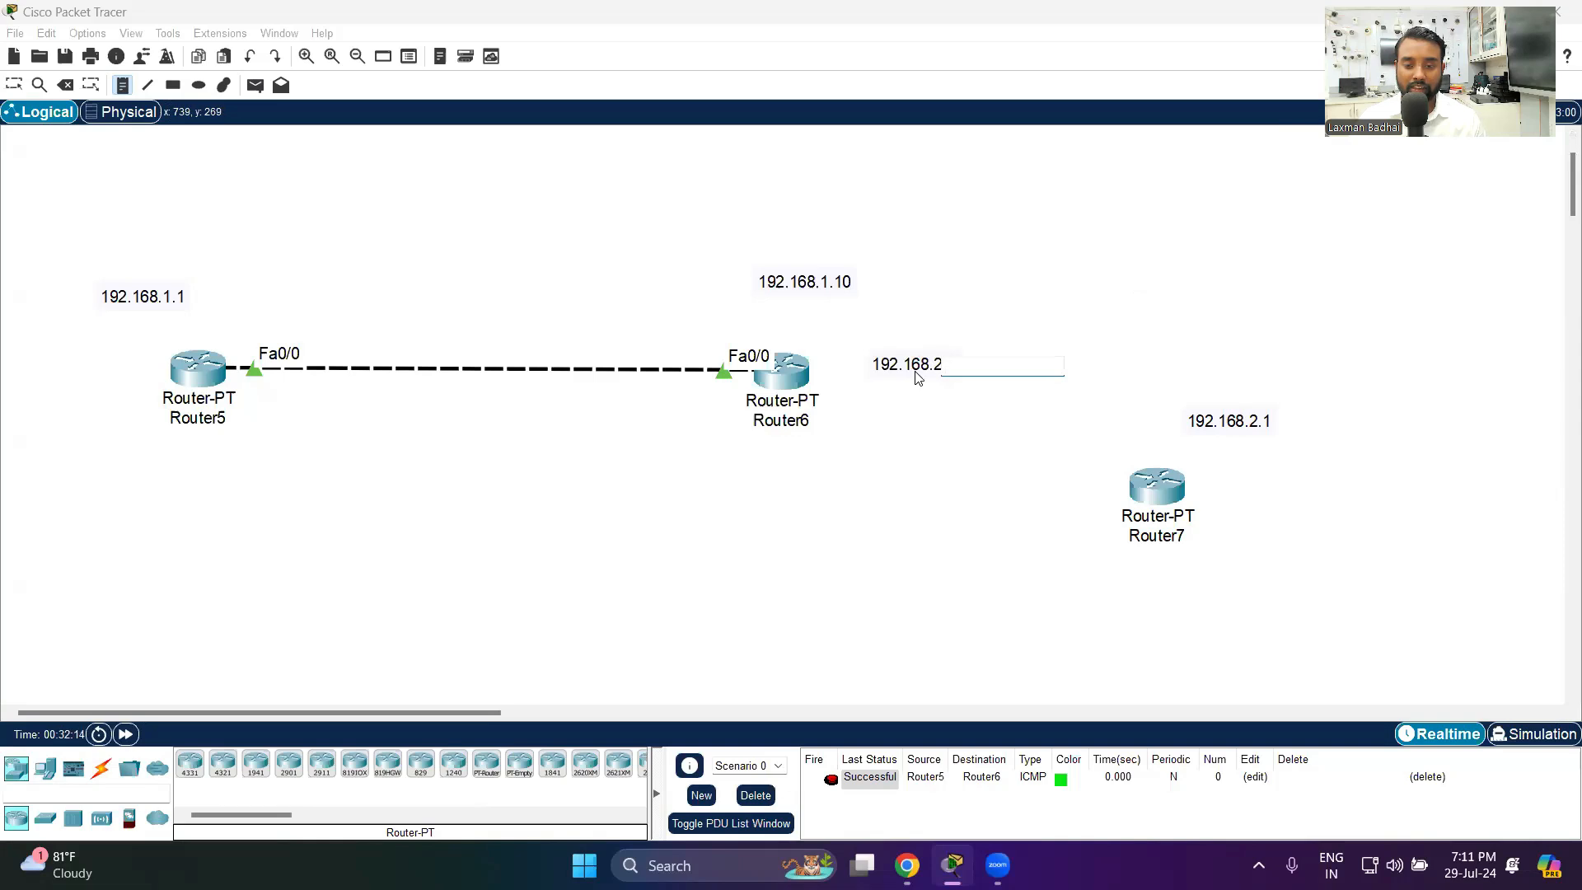
left_click(915, 372)
left_click(14, 85)
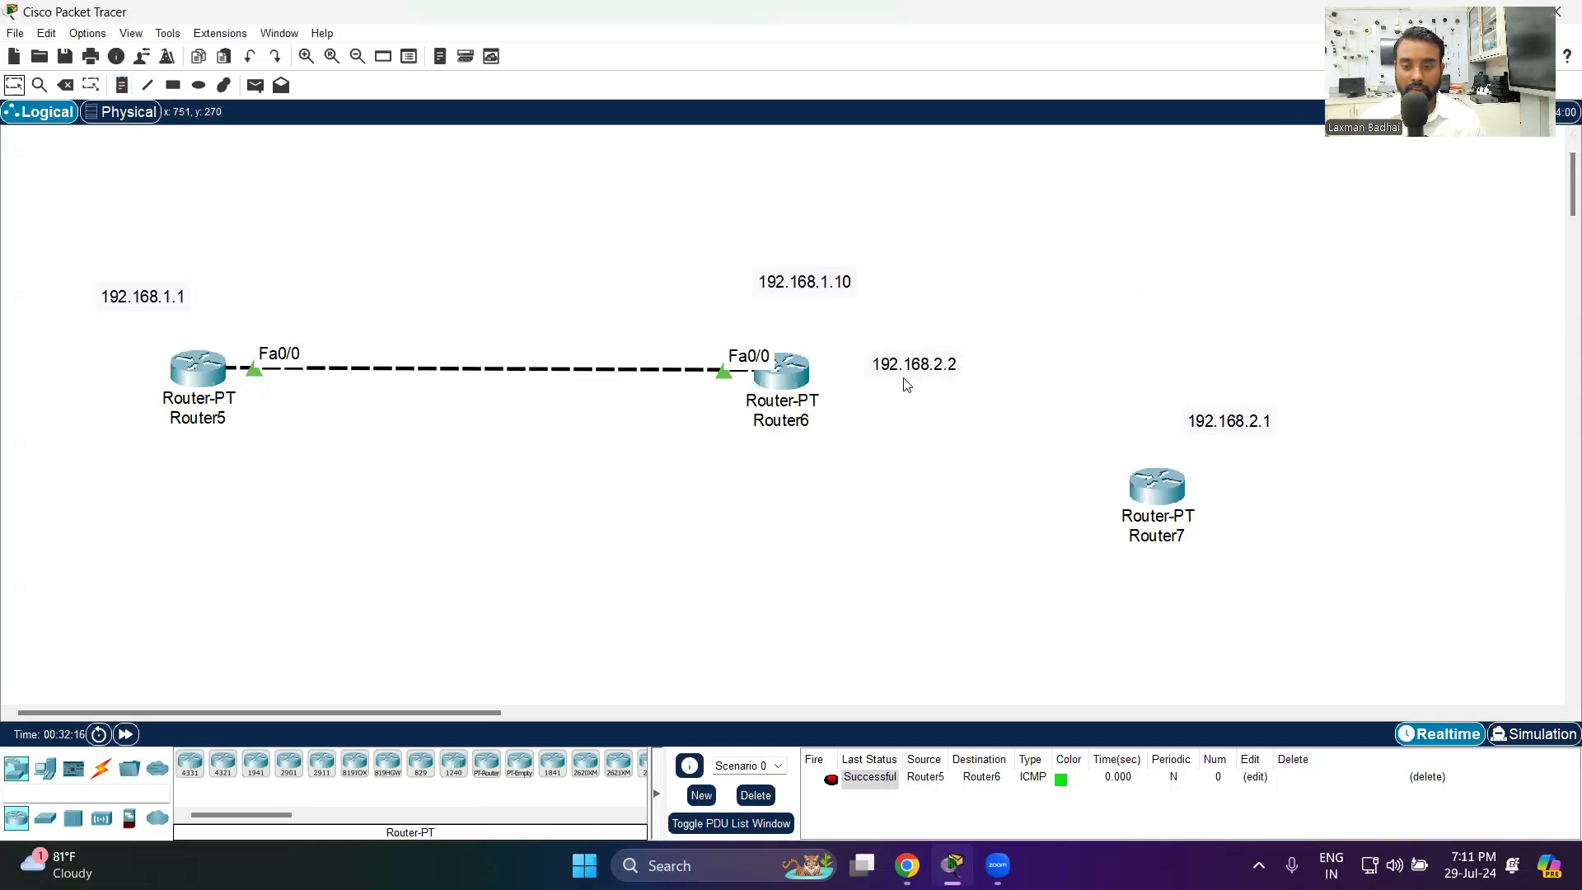
- Compare the network portions of Router6's two address labels, 192.168.2.2 and 192.168.1.10, leaving their text unedited
double_click(923, 369)
left_click(870, 346, "shift")
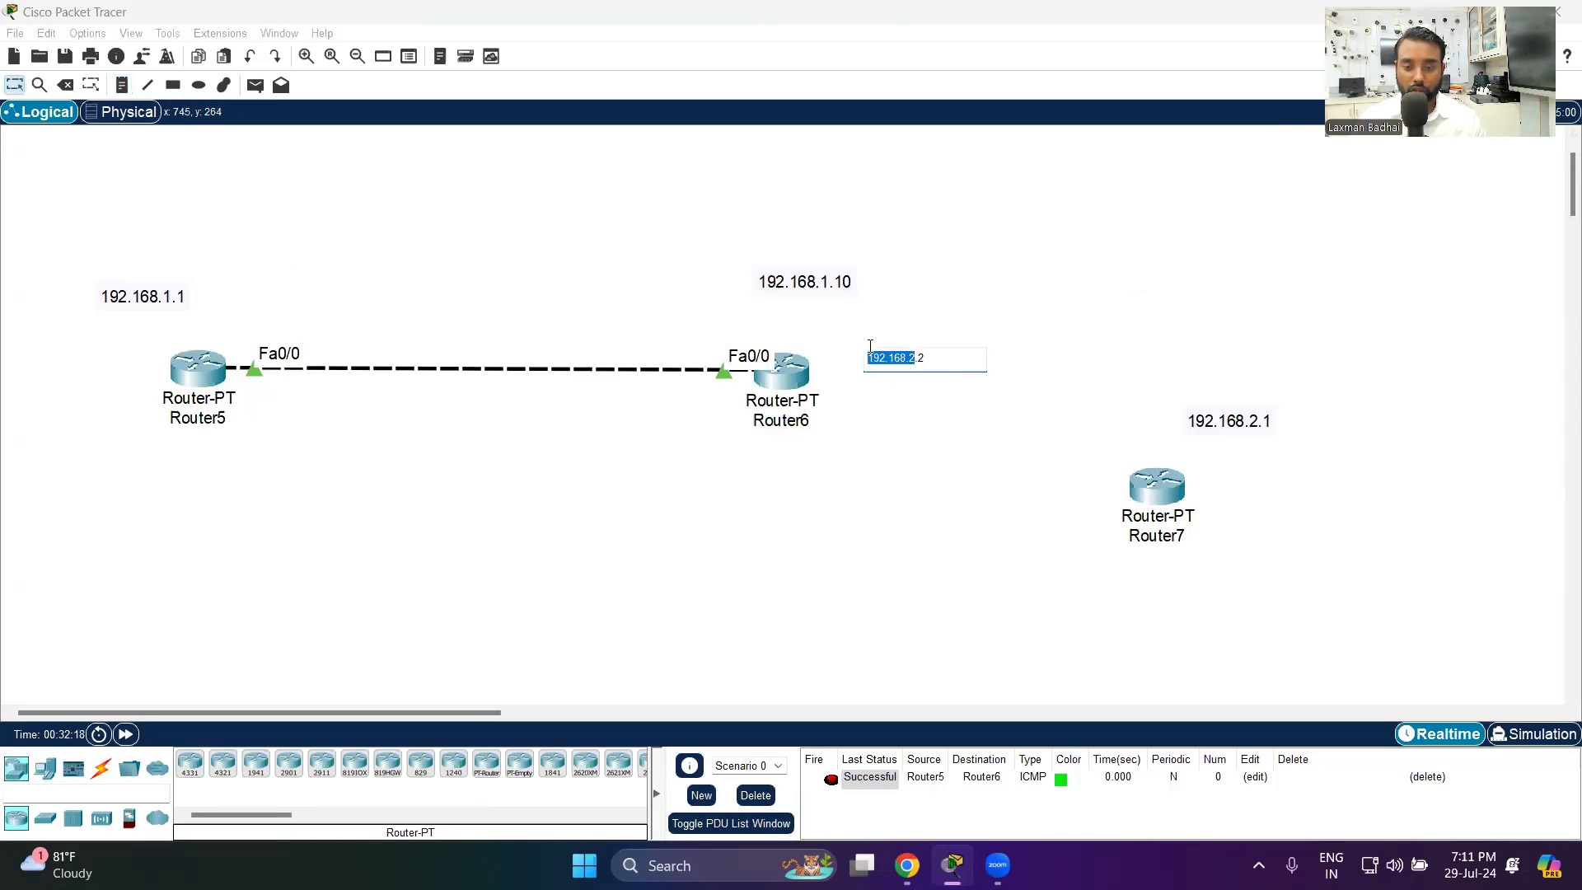
left_click(826, 293)
double_click(810, 280)
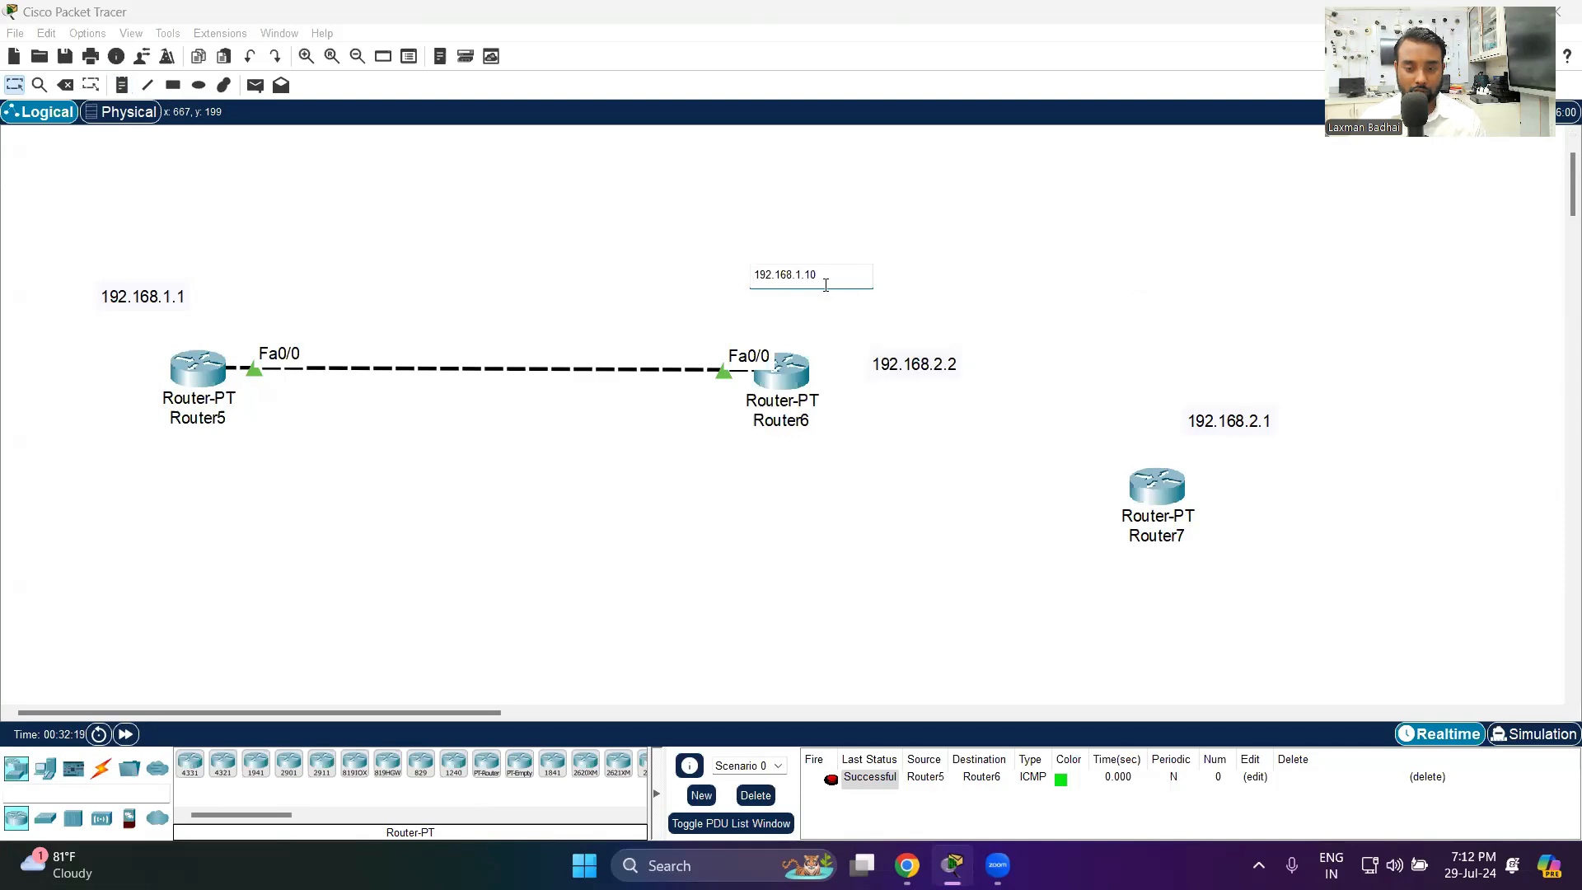
left_click_drag(808, 274, 755, 274)
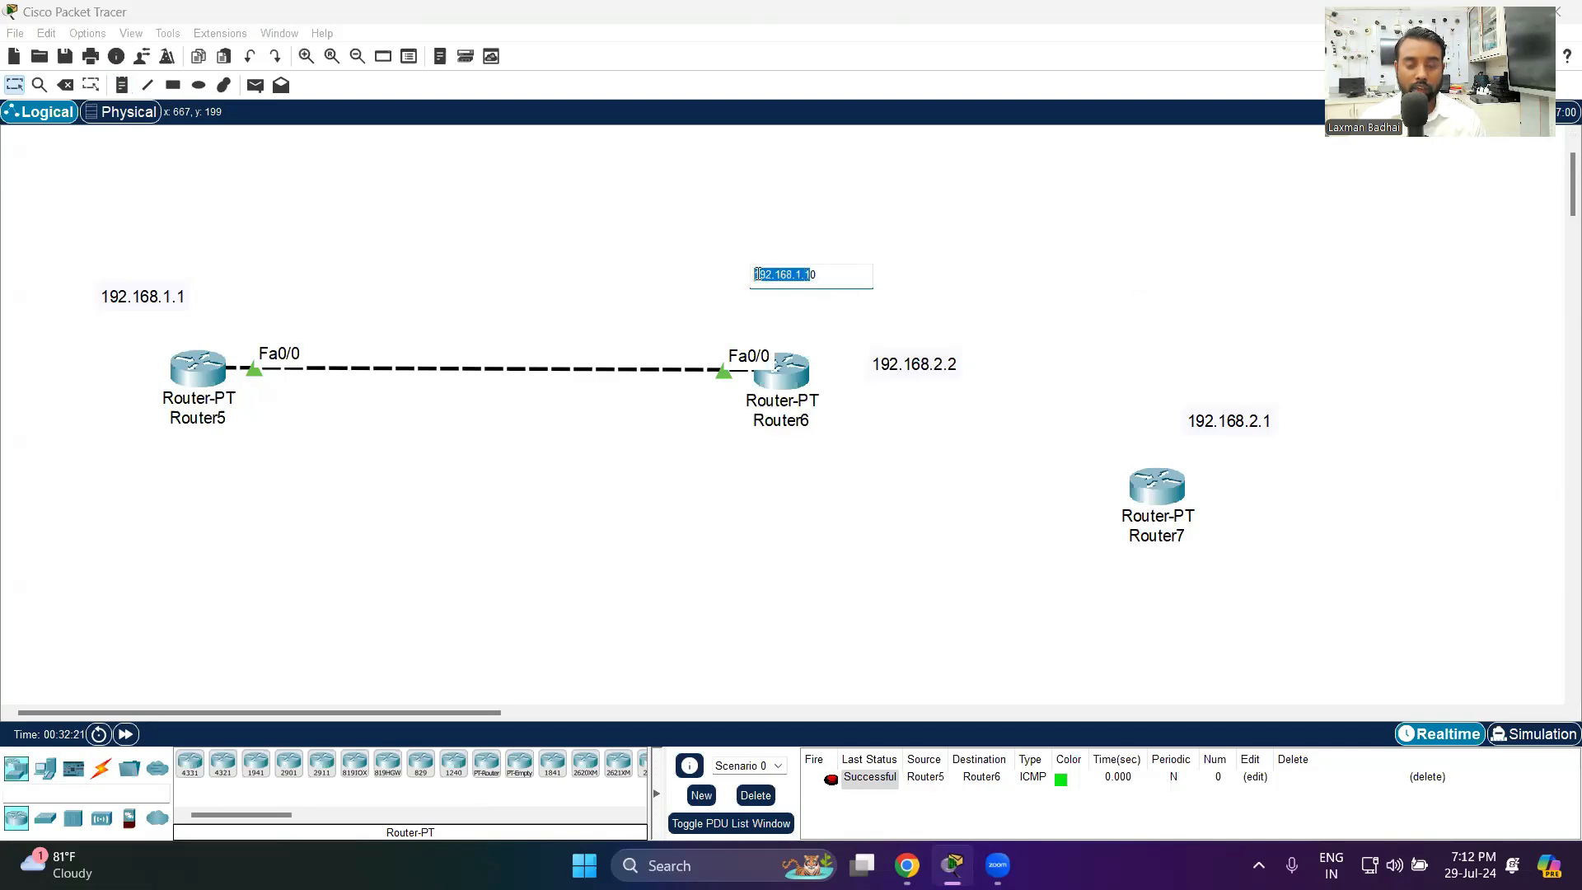
left_click(910, 364)
double_click(915, 365)
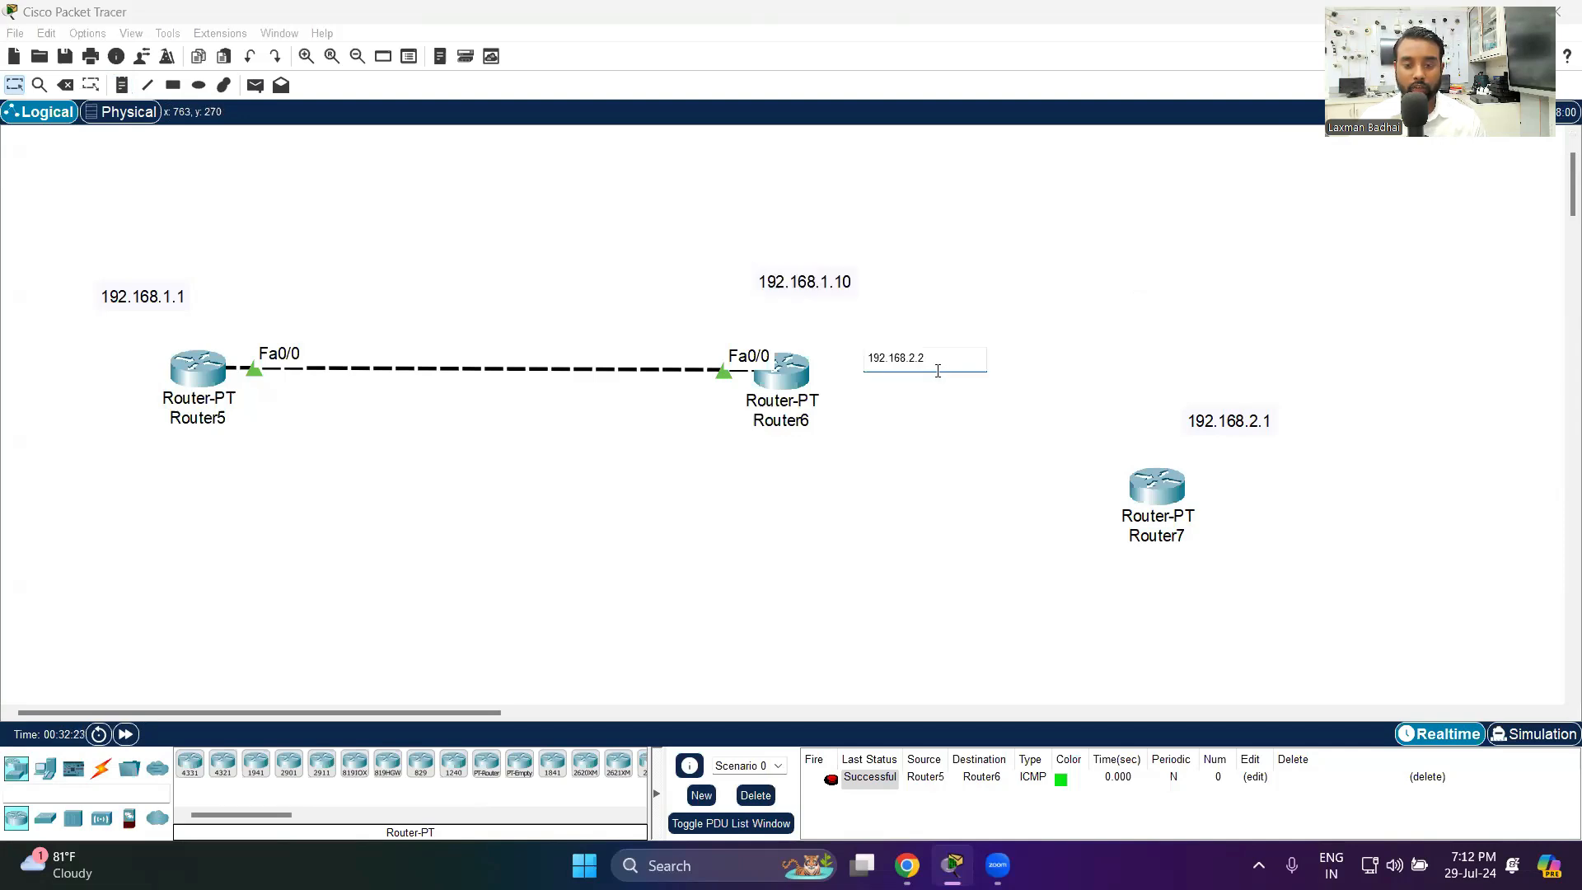
left_click(1025, 402)
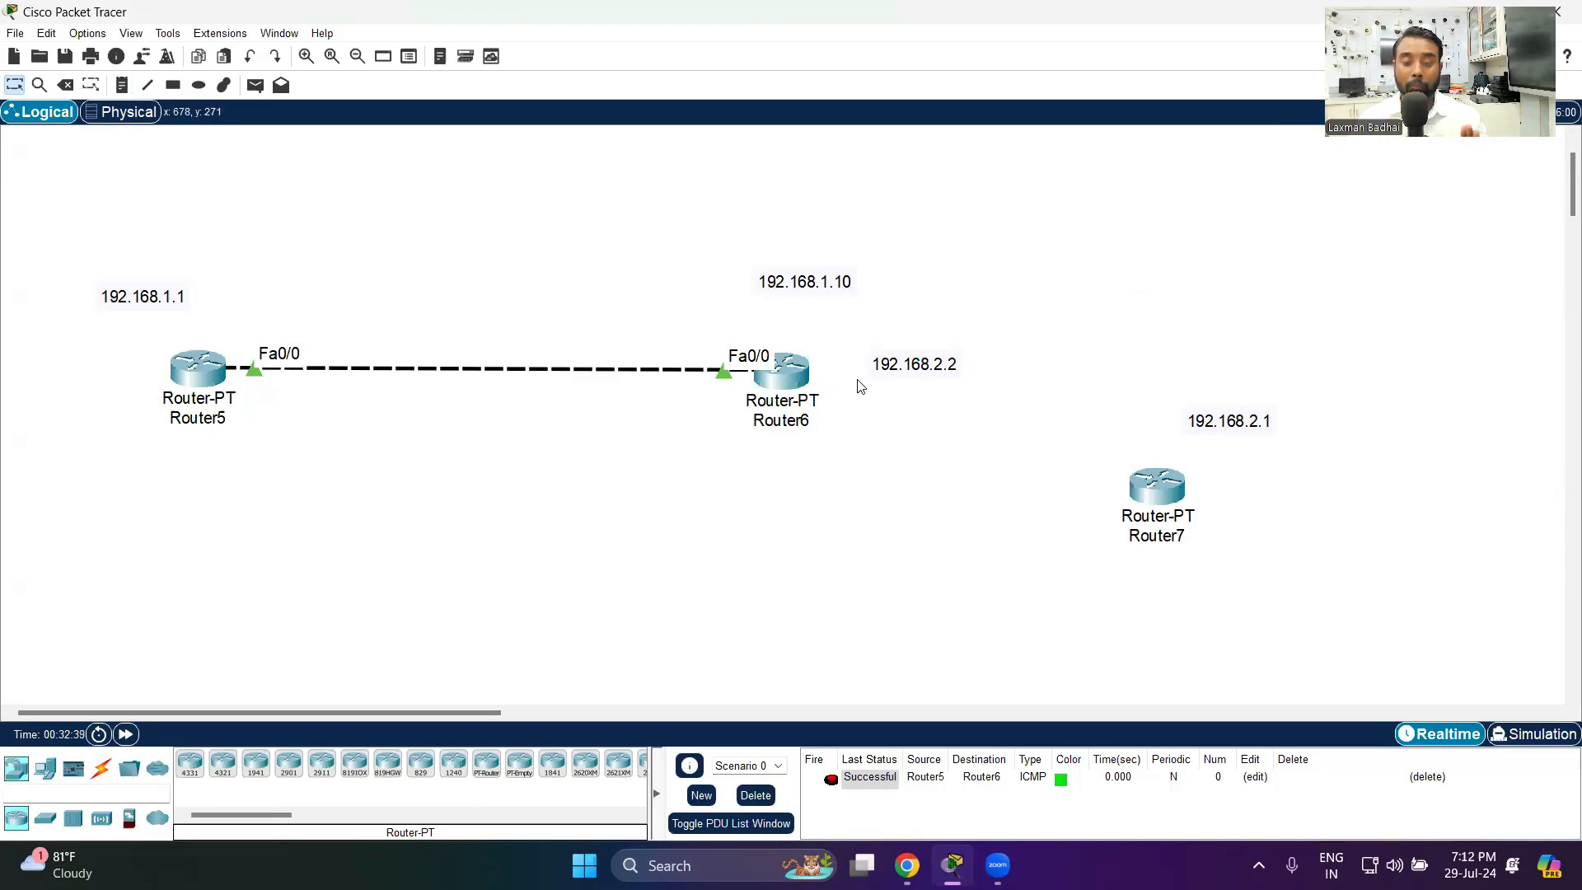
- Review the command-line windows of Router6 and Router5, Router6's port summary, and the 192.168.2.x labels around Router6 and Router7
left_click(791, 375)
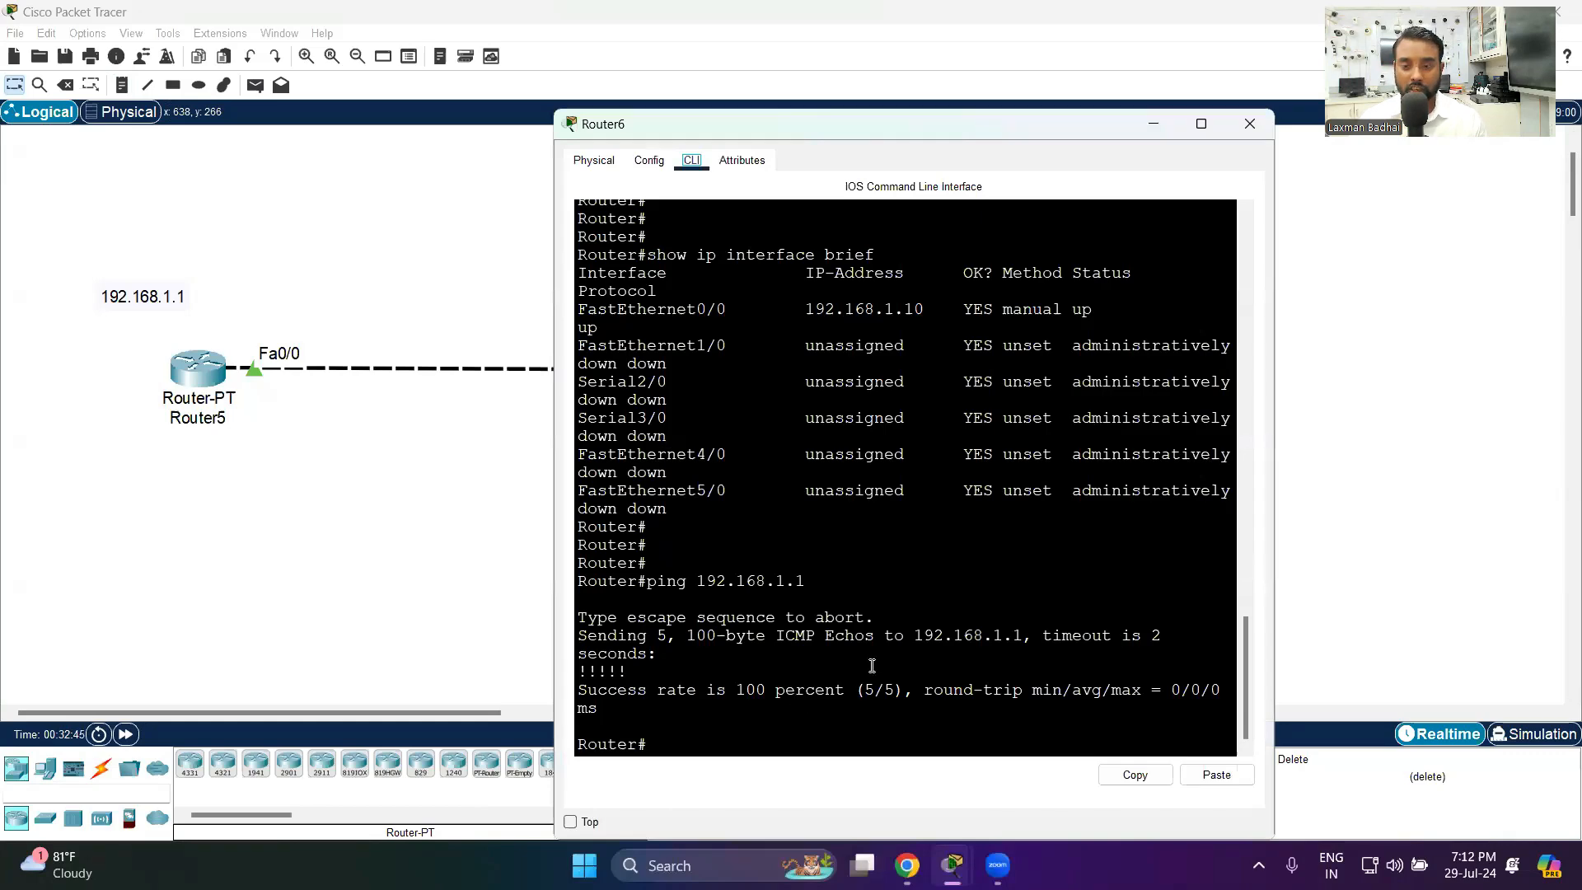
left_click(1249, 124)
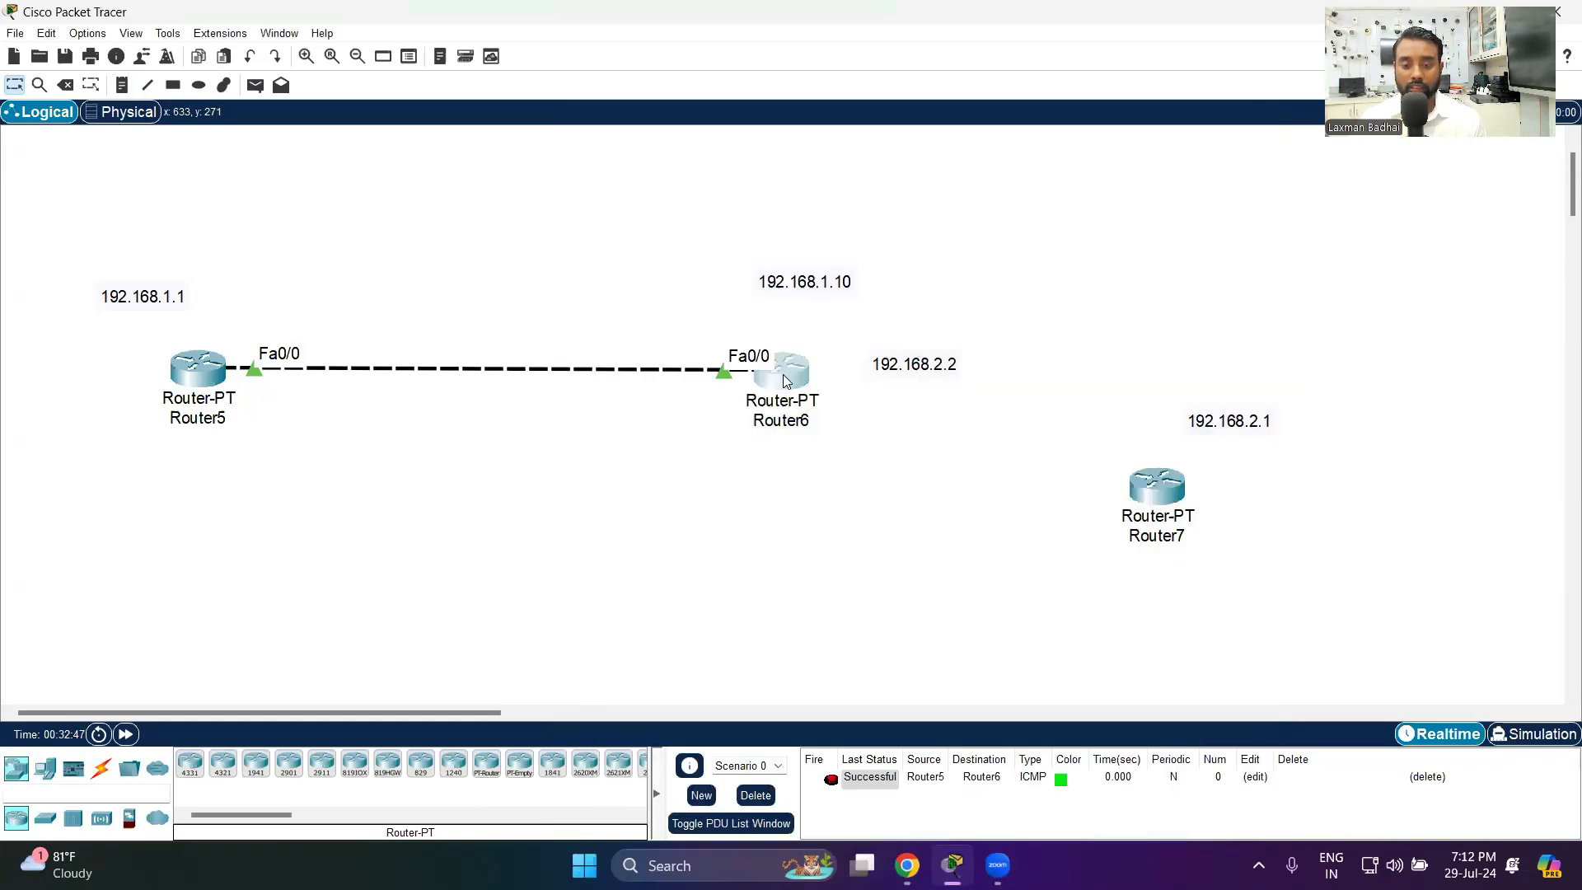
mouse_move(785, 380)
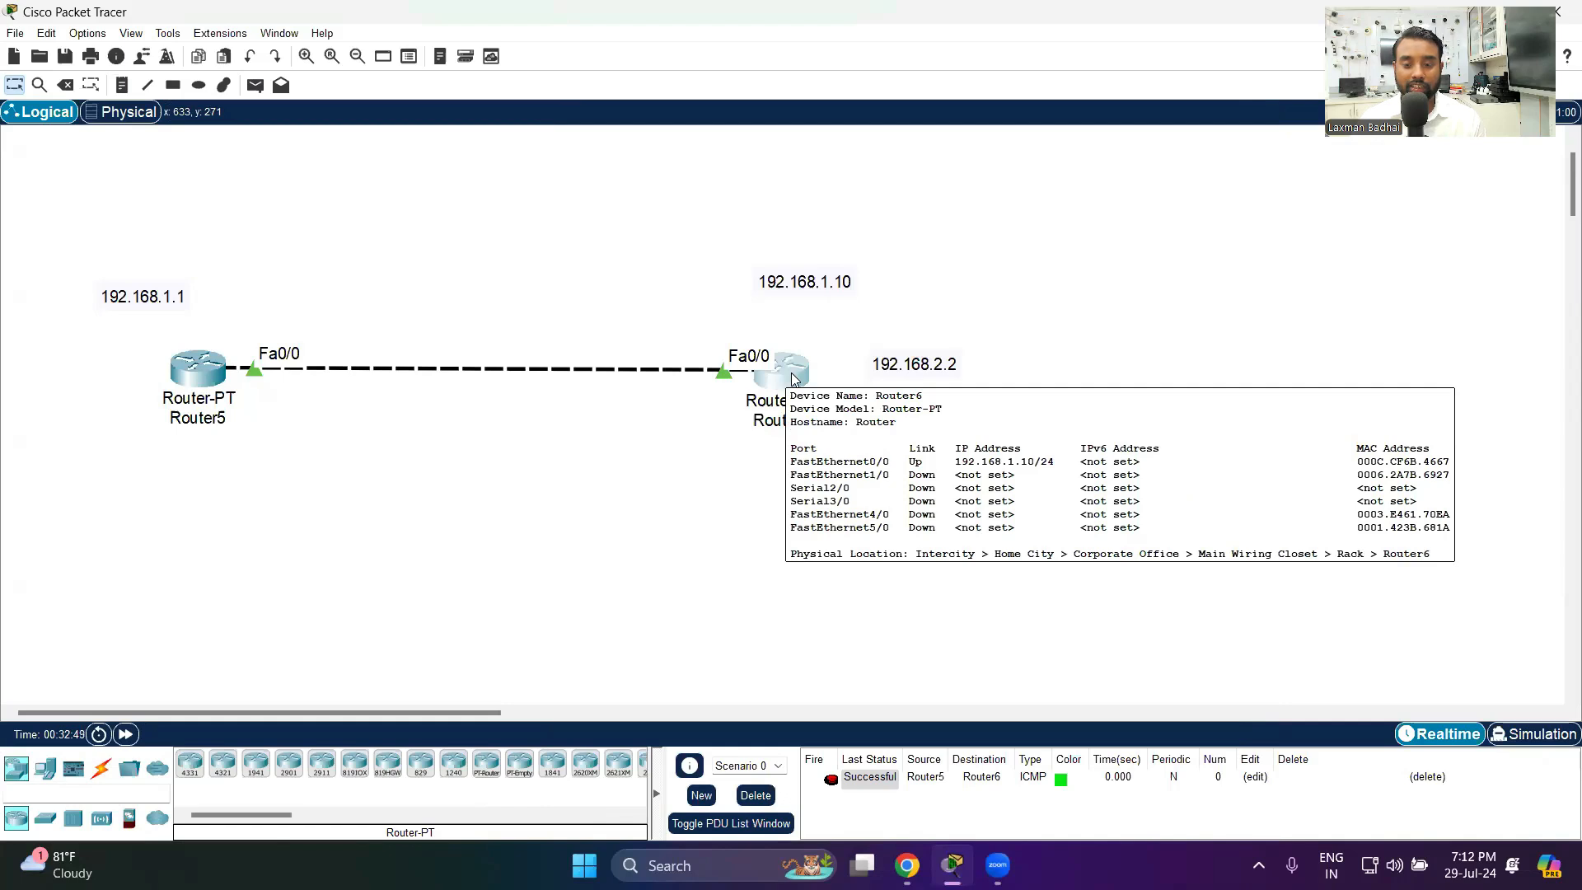
left_click_drag(995, 333, 843, 406)
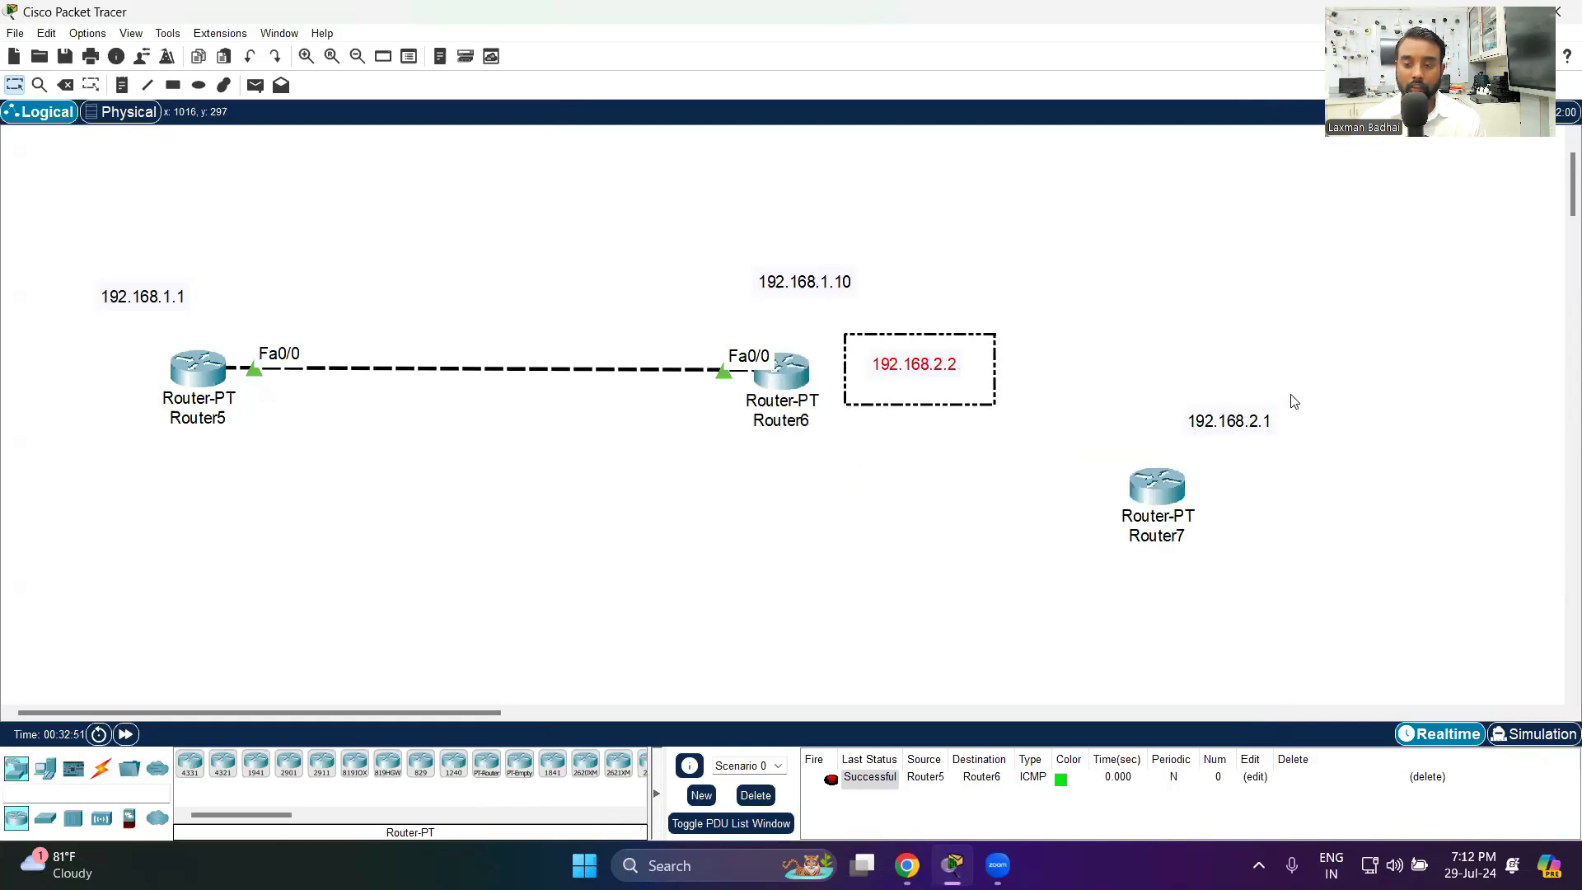
left_click_drag(1326, 393, 1141, 465)
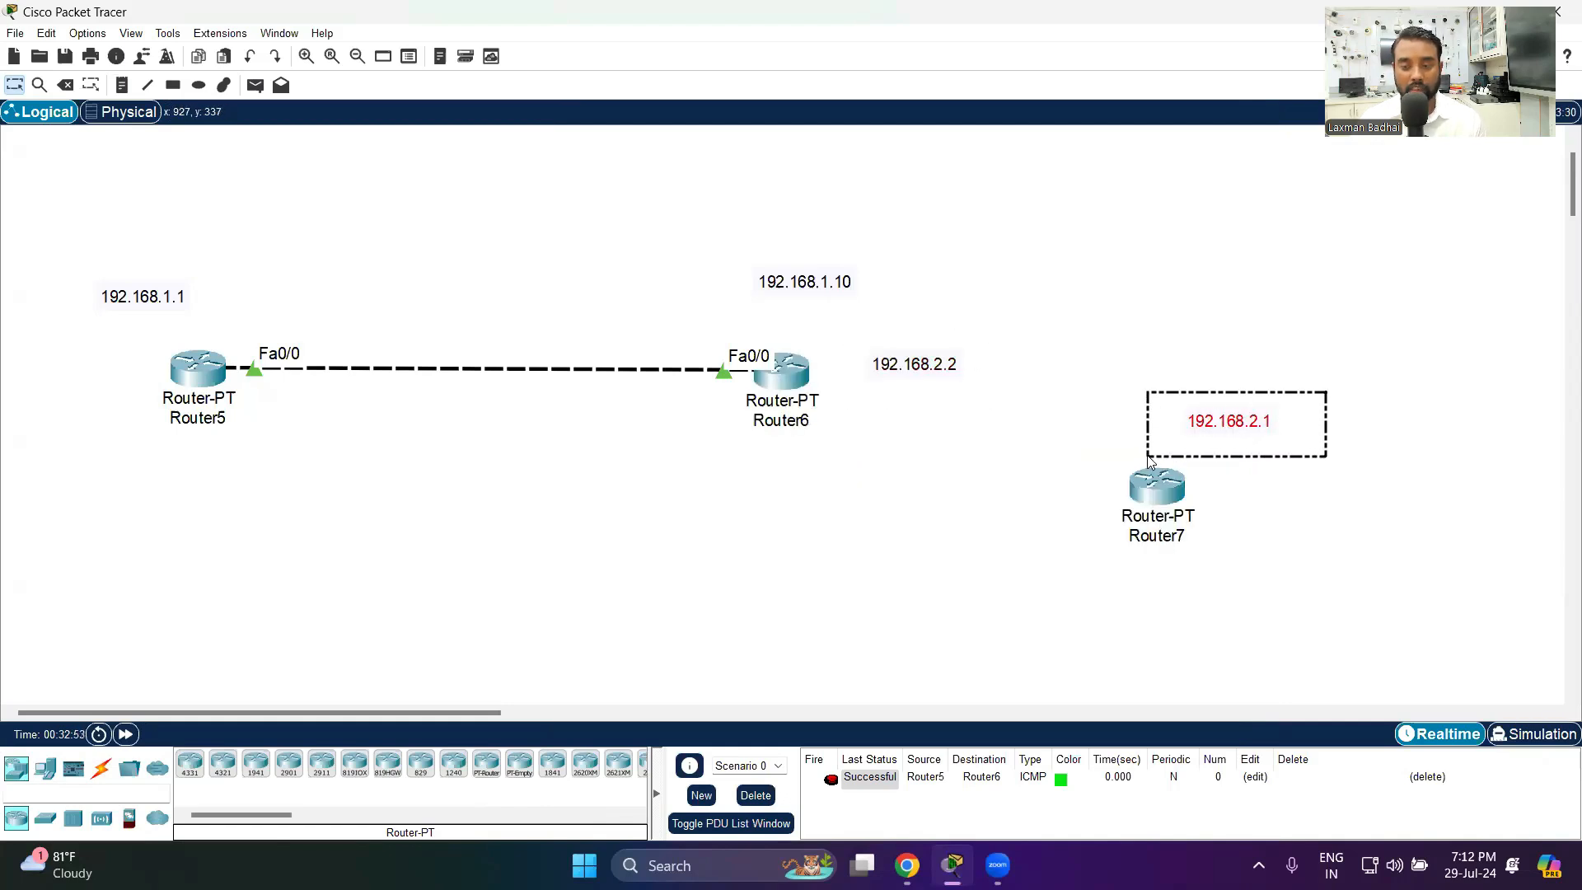
left_click(172, 373)
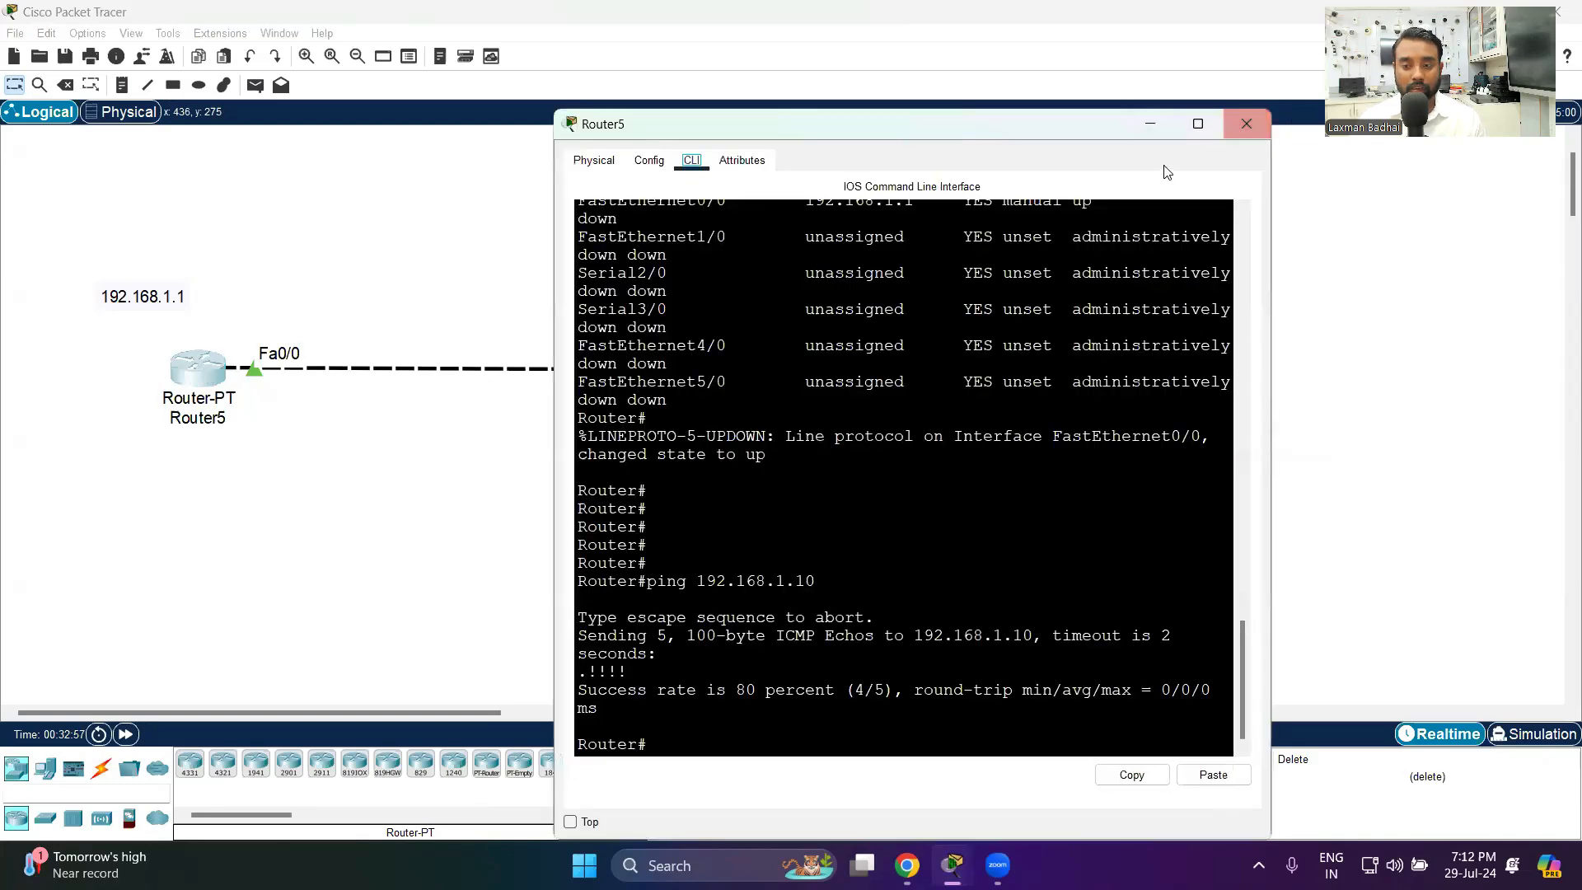
left_click(1246, 124)
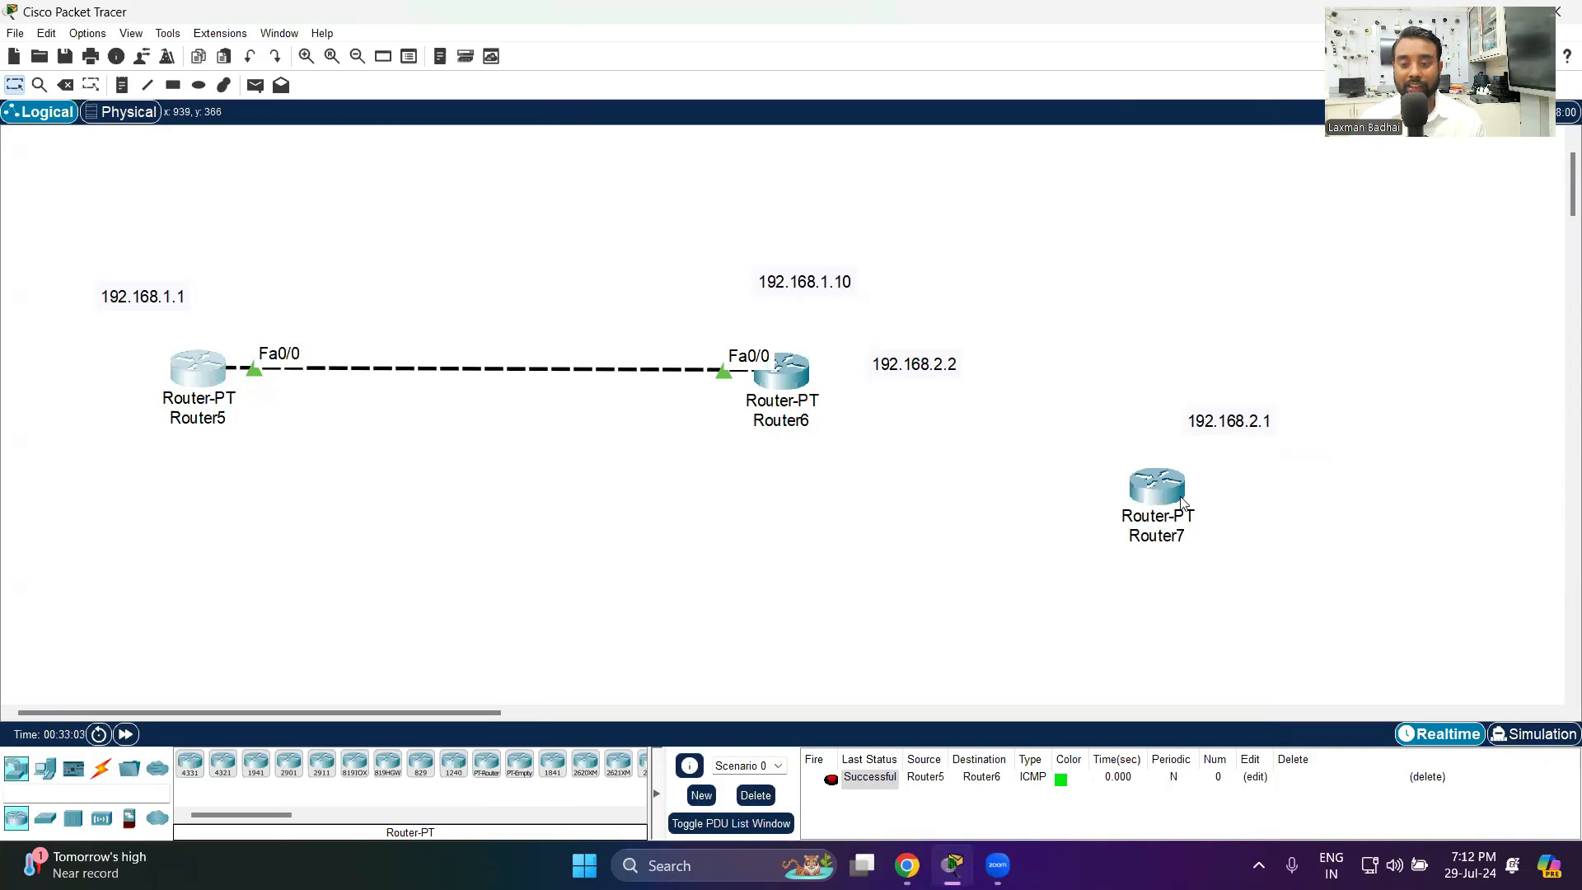
mouse_move(1160, 491)
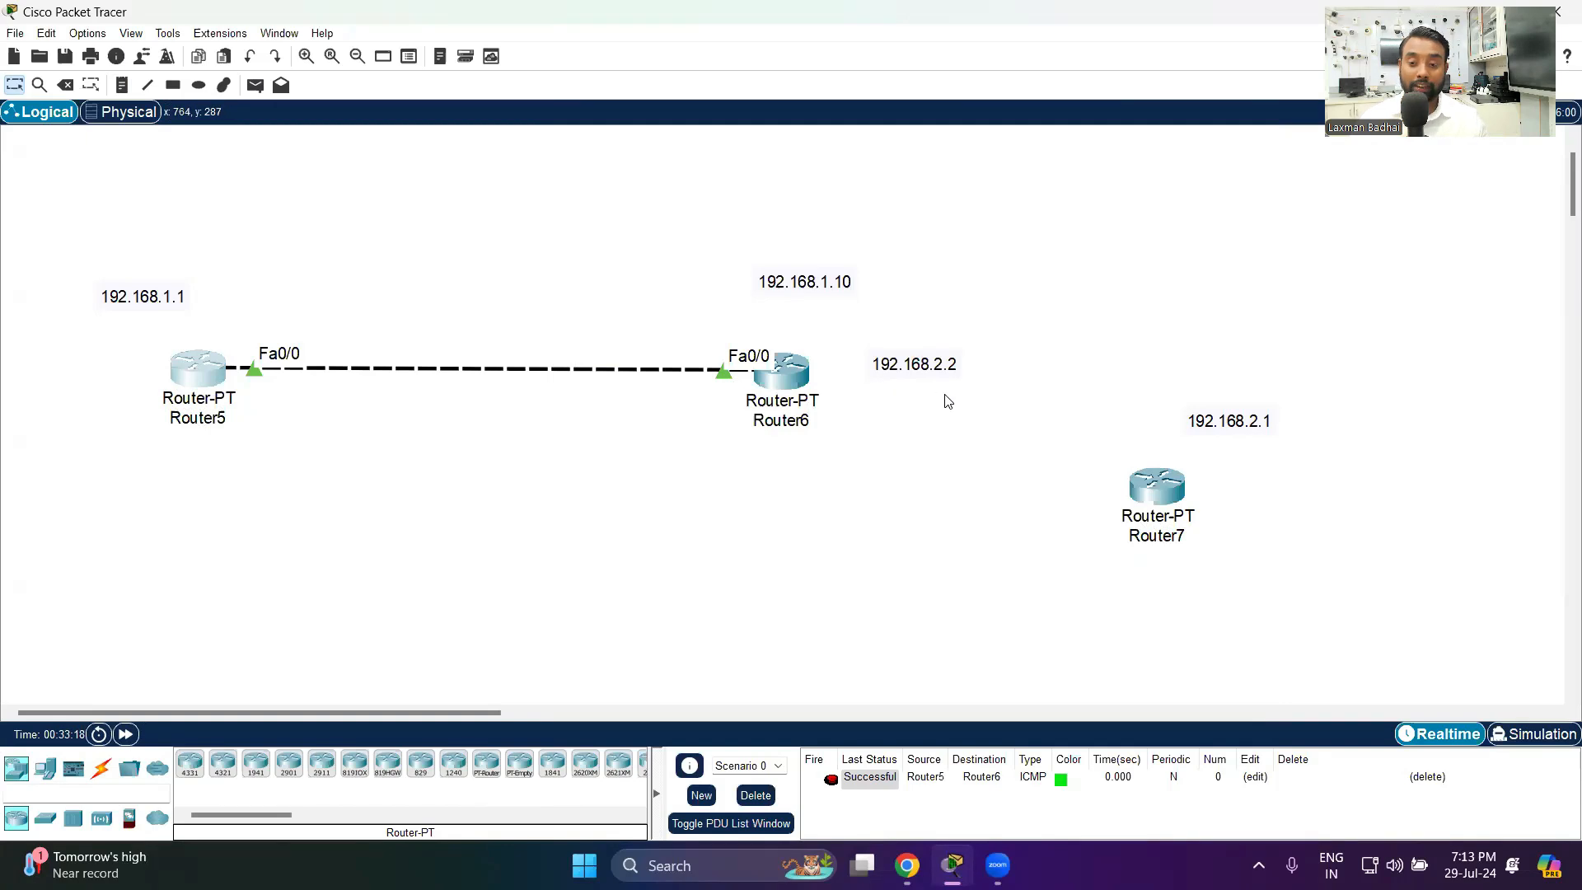
left_click_drag(1417, 469, 1073, 574)
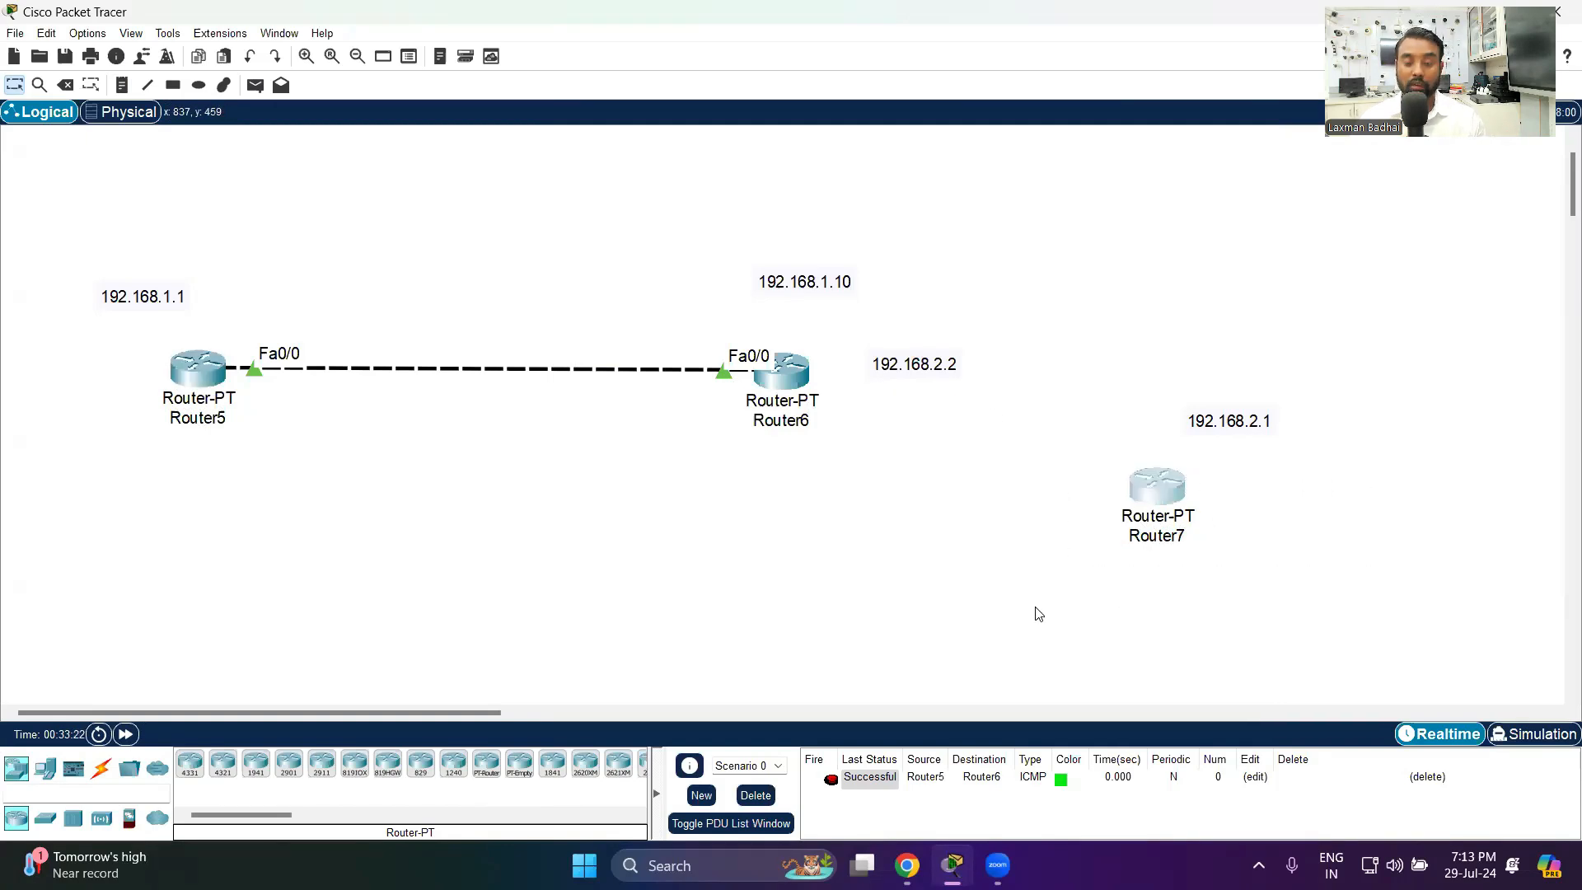